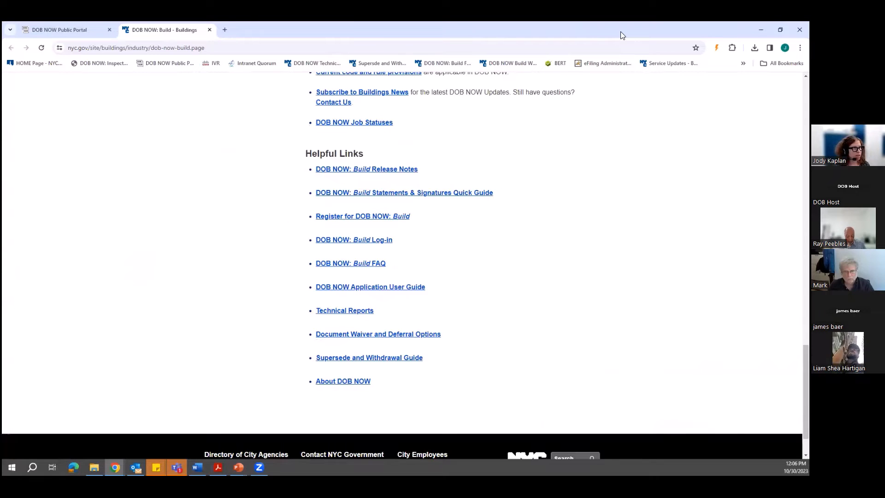
# Step: Switch to the DOB NOW Application User Guide PDF and read from the contents through the Job Filing/Application section
pyautogui.hotkey('alt', 'Tab')
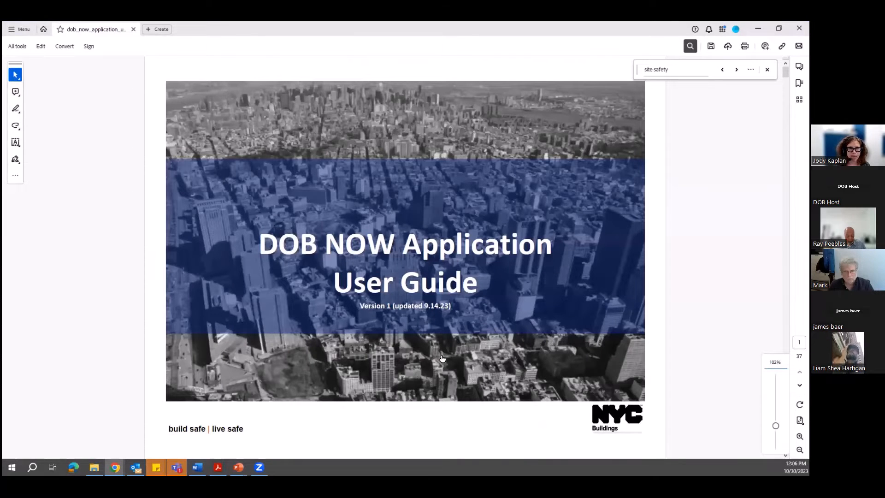
pyautogui.scroll(-2, 443, 358)
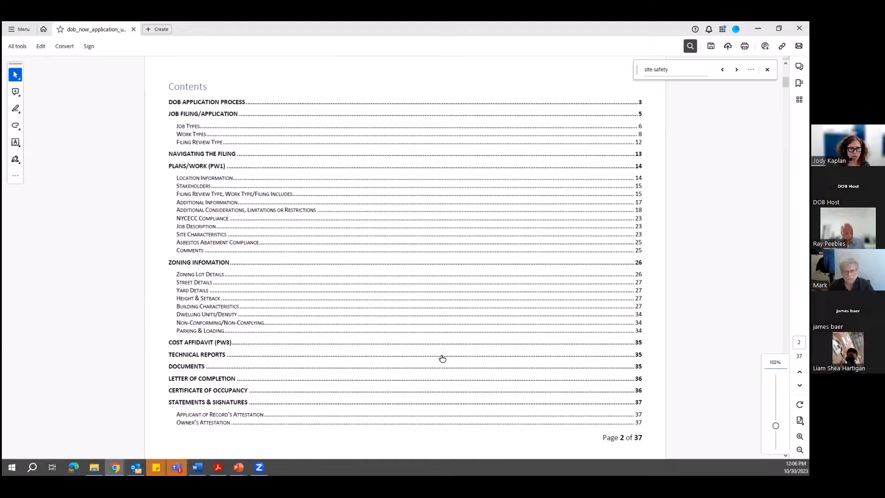
pyautogui.scroll(-3, 442, 358)
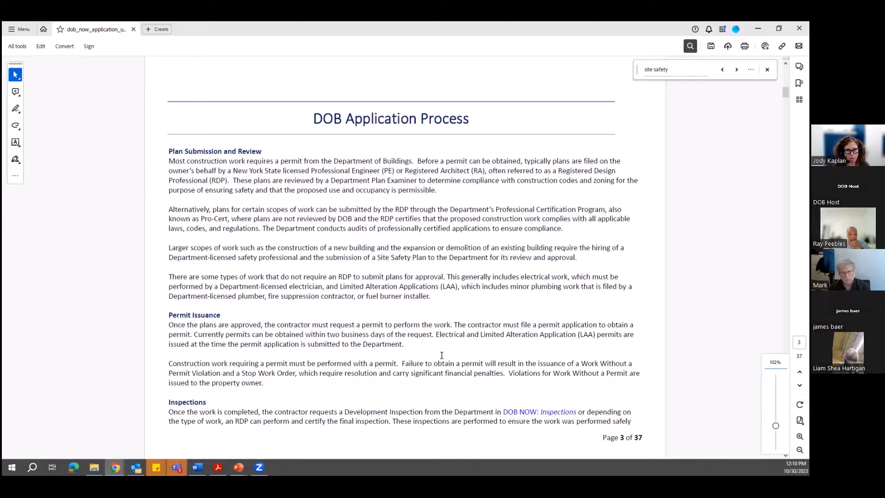
pyautogui.scroll(-3, 441, 355)
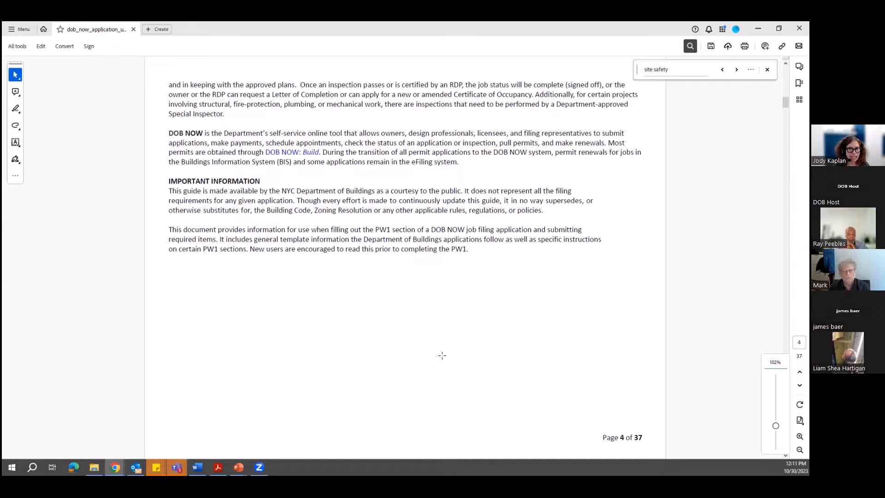
pyautogui.scroll(-5, 442, 355)
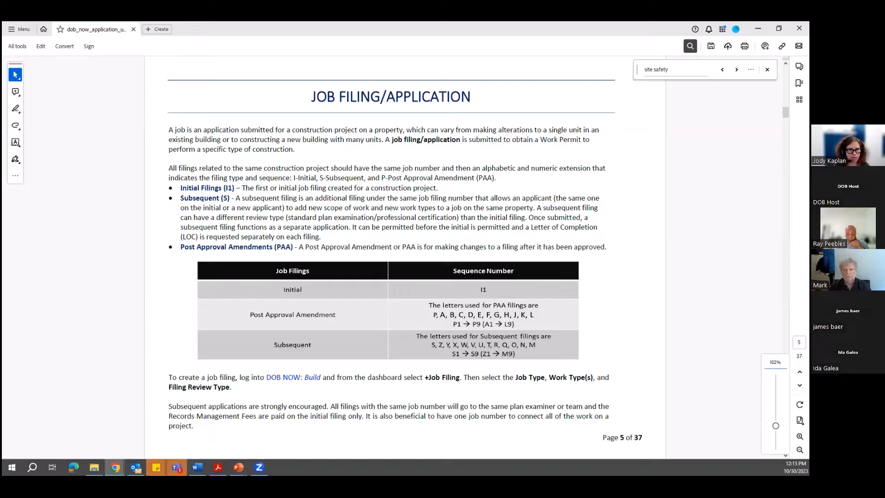
# Step: Switch to DOB NOW in Chrome, view the job types offered for an initial job filing, and cancel without choosing one
pyautogui.click(115, 467)
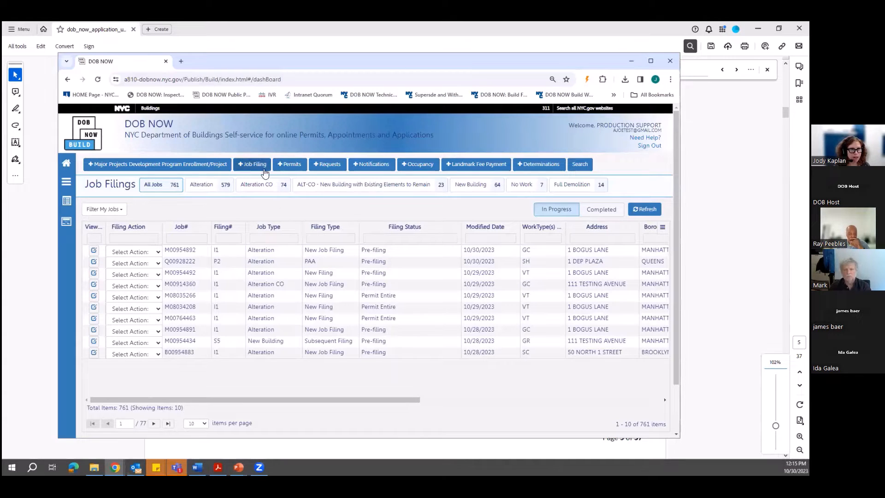
pyautogui.click(246, 165)
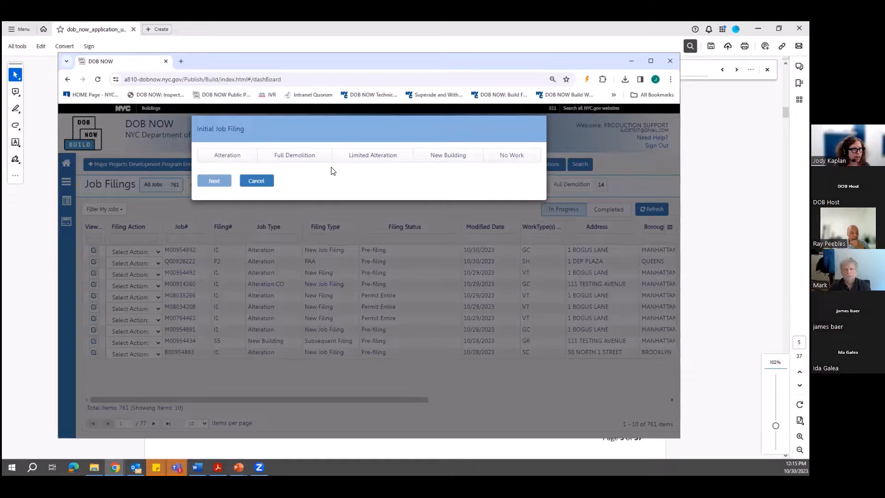
pyautogui.click(262, 180)
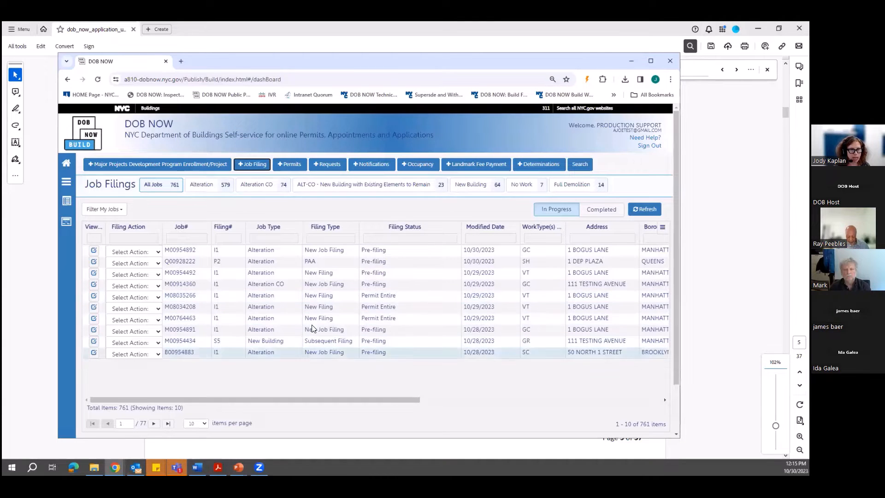
# Step: Open the DOB NOW search page and view the search by BIN
pyautogui.click(577, 165)
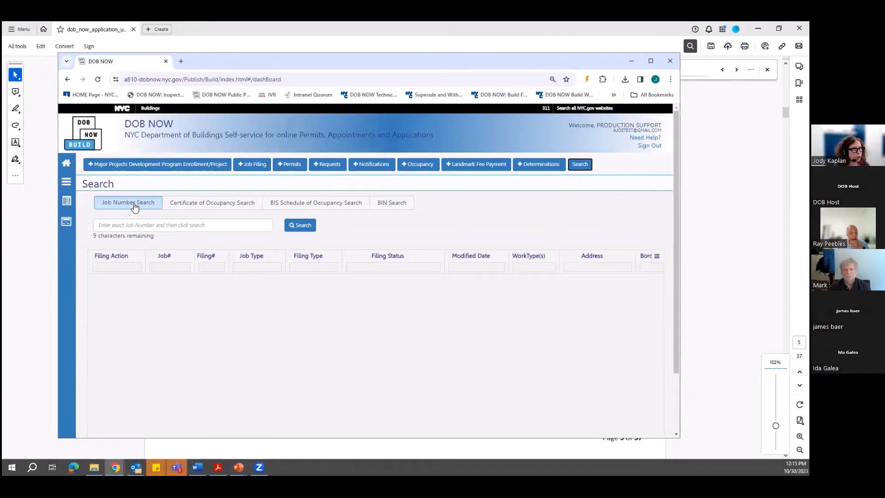
pyautogui.click(393, 204)
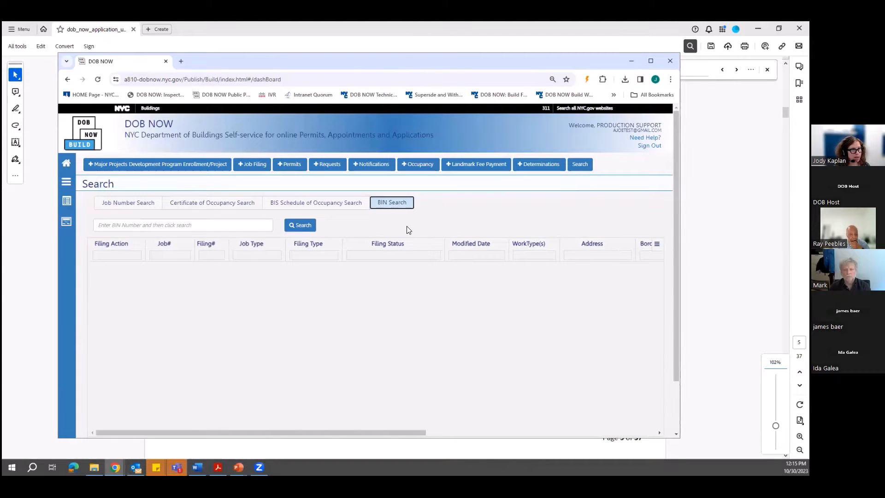
pyautogui.click(242, 224)
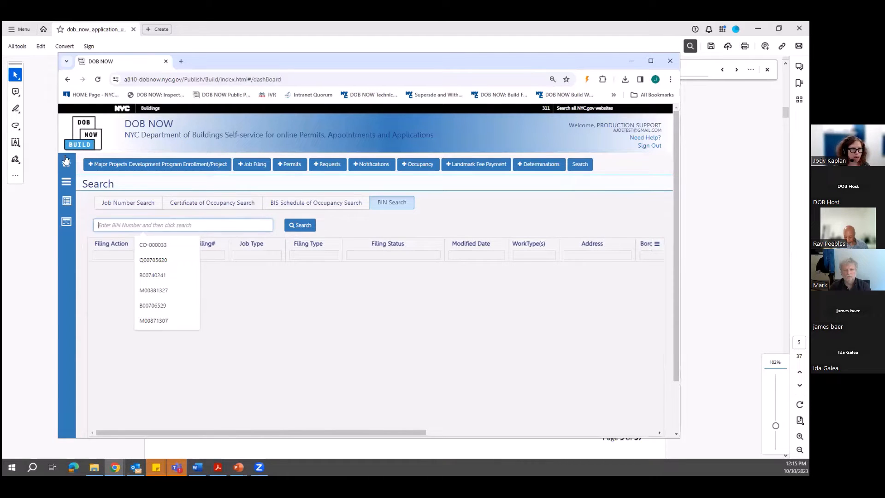
pyautogui.click(354, 234)
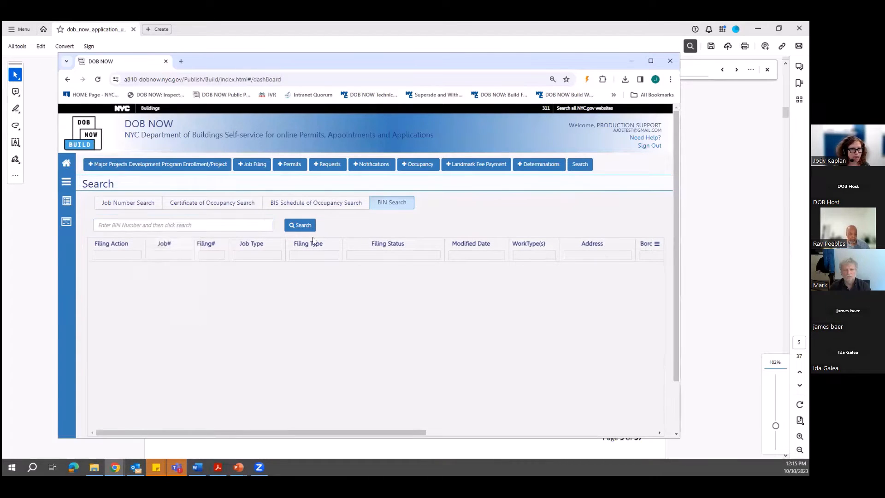
# Step: Go to the Job Filings list, filter the filing status by "app", and show the filing actions for the approved SH filing
pyautogui.click(66, 181)
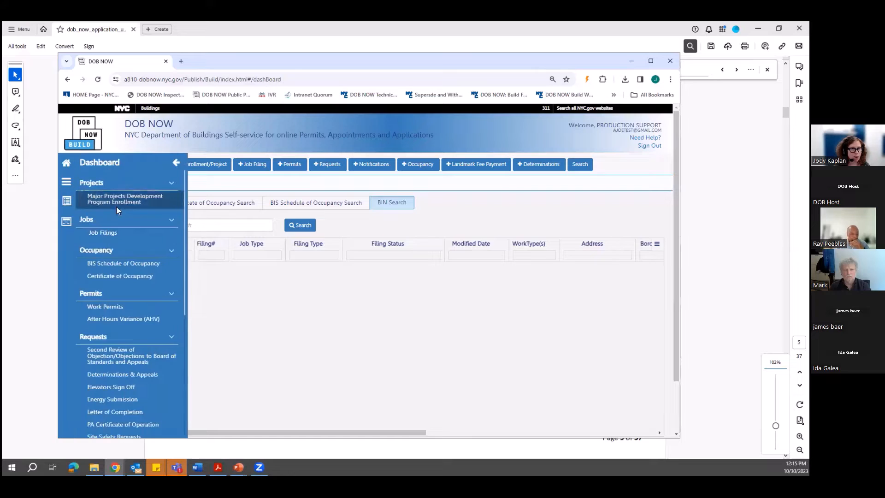
pyautogui.click(122, 236)
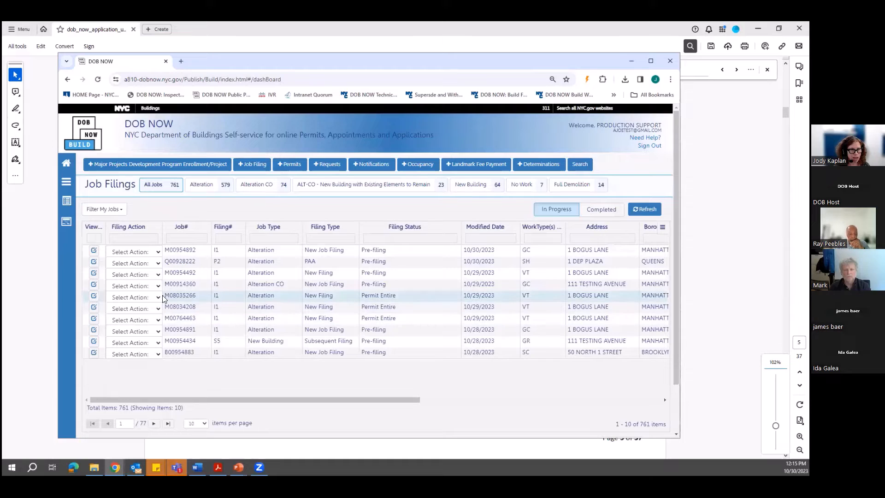
pyautogui.click(158, 297)
pyautogui.click(159, 299)
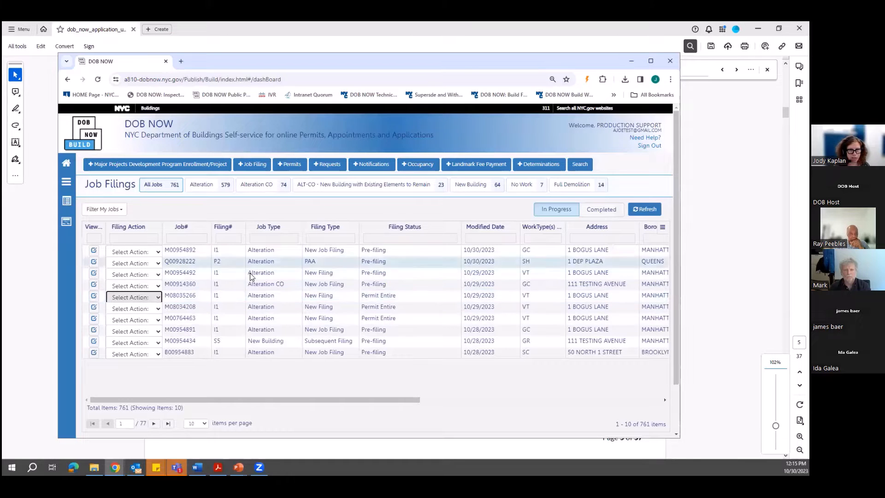
pyautogui.click(375, 240)
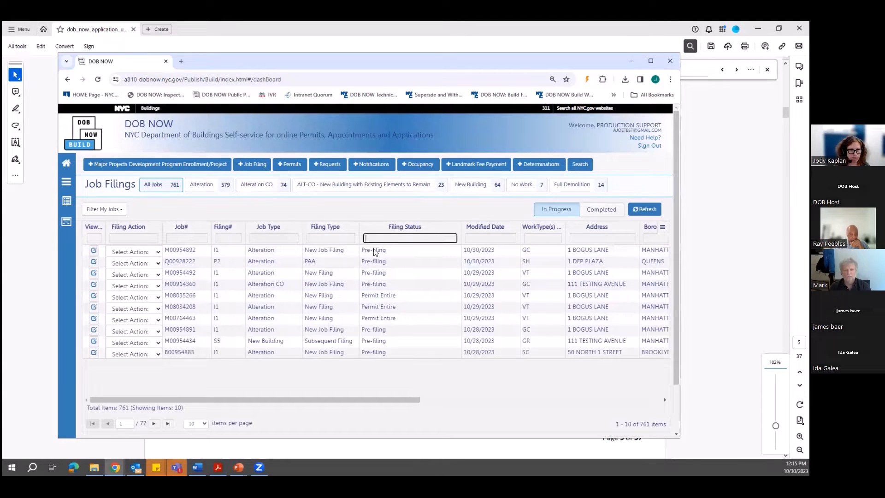
pyautogui.write('app')
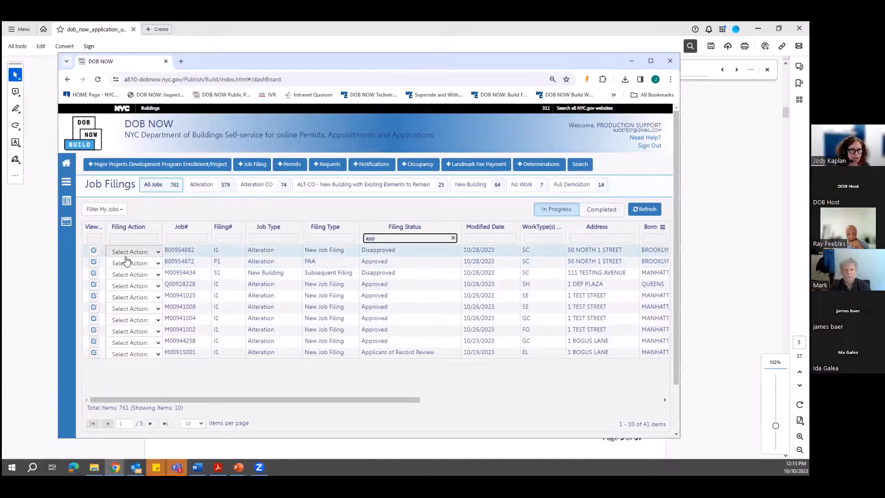
pyautogui.click(154, 287)
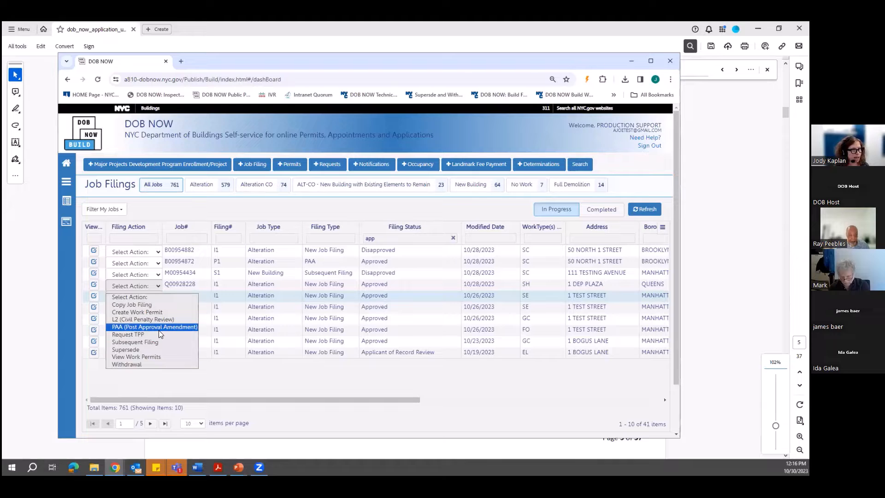
# Step: Bring up the BIN Search from the filtered job list, and return to the user guide PDF at the Job Types section
pyautogui.click(582, 164)
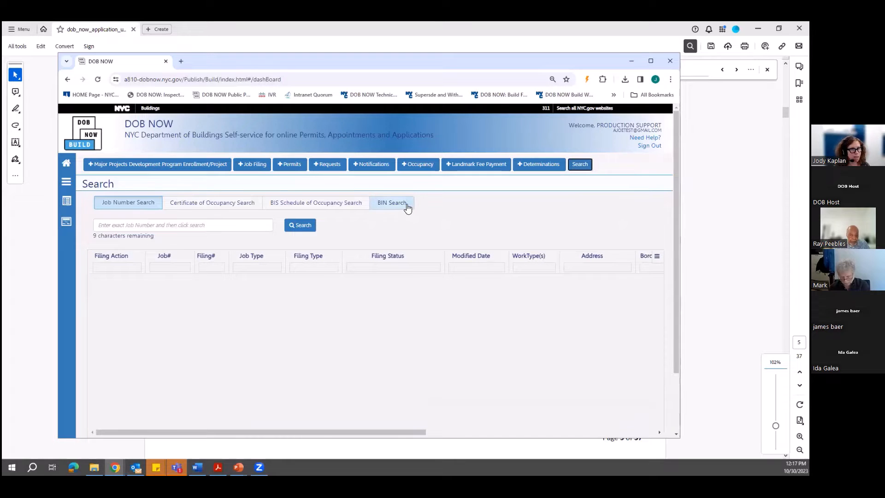
pyautogui.click(407, 207)
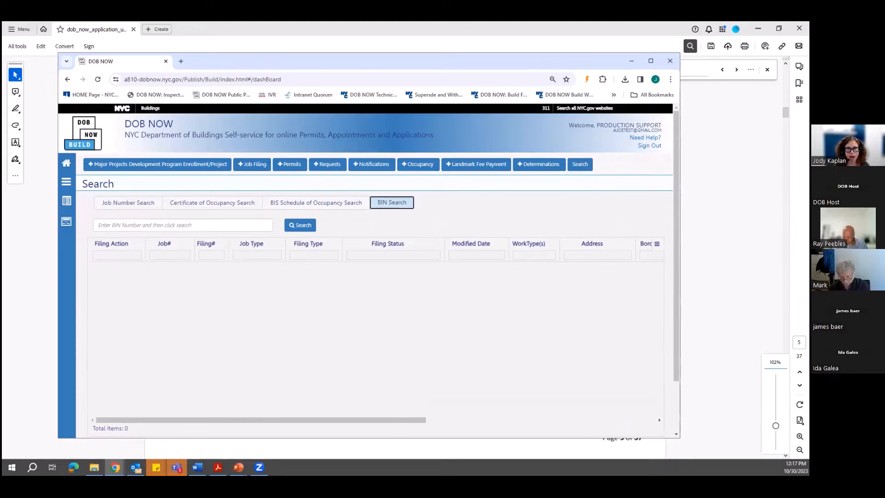
pyautogui.click(631, 61)
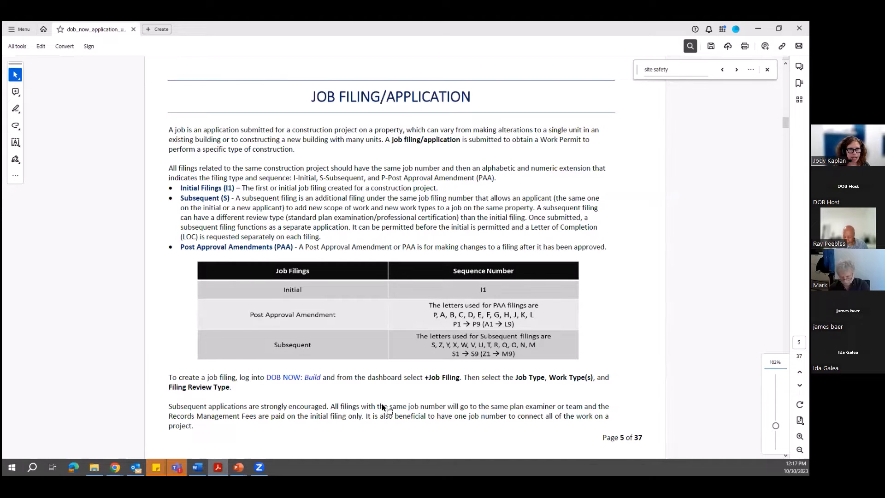
pyautogui.scroll(-1, 383, 407)
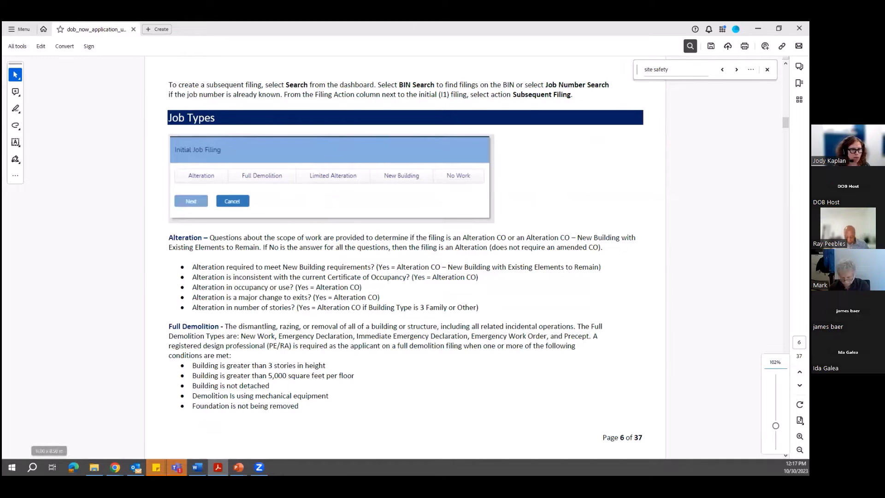
# Step: Switch to DOB NOW and start an initial job filing with Alteration as the job type
pyautogui.moveTo(115, 467)
pyautogui.click(138, 438)
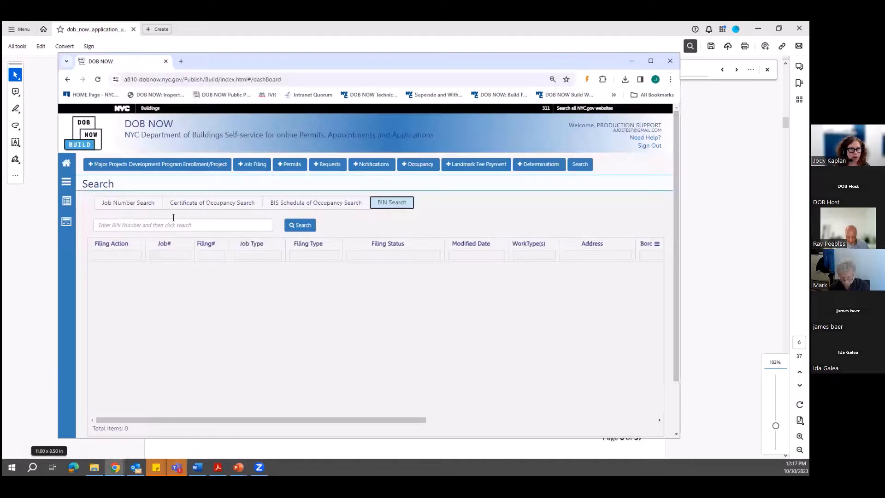
pyautogui.click(252, 165)
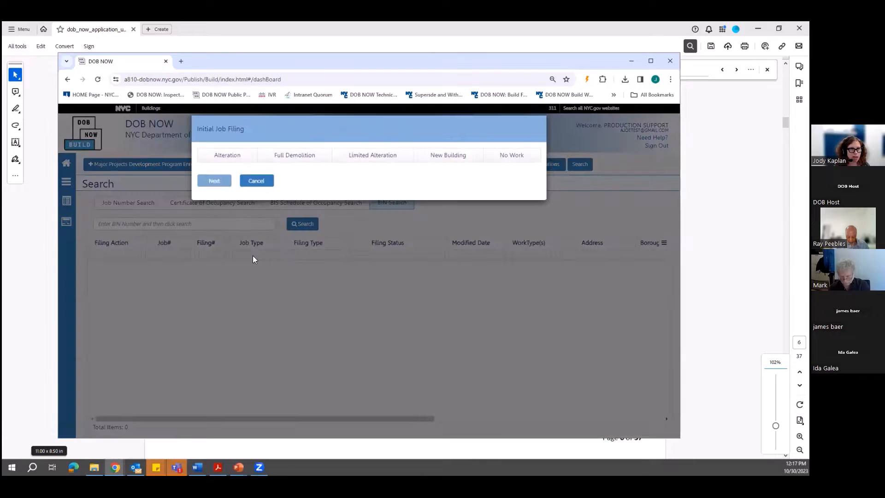
pyautogui.click(226, 155)
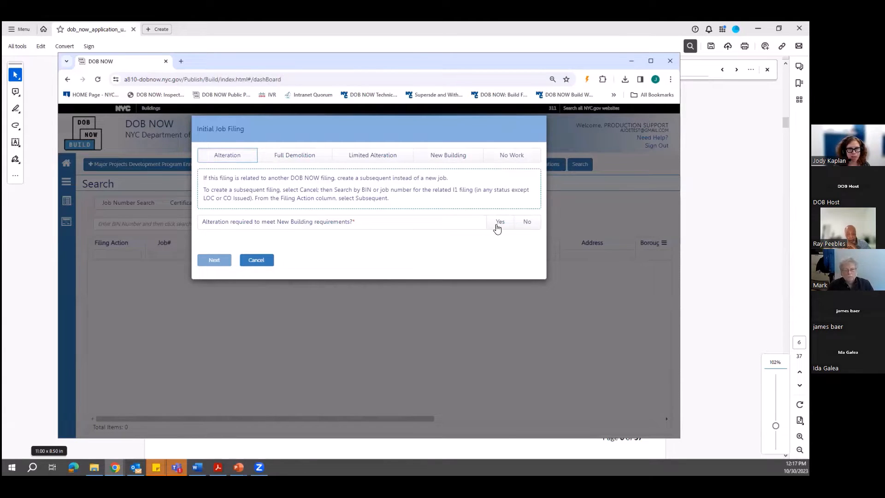
# Step: Answer No to all alteration scope, small business and Major Projects questions, and view the work types offered
pyautogui.click(526, 224)
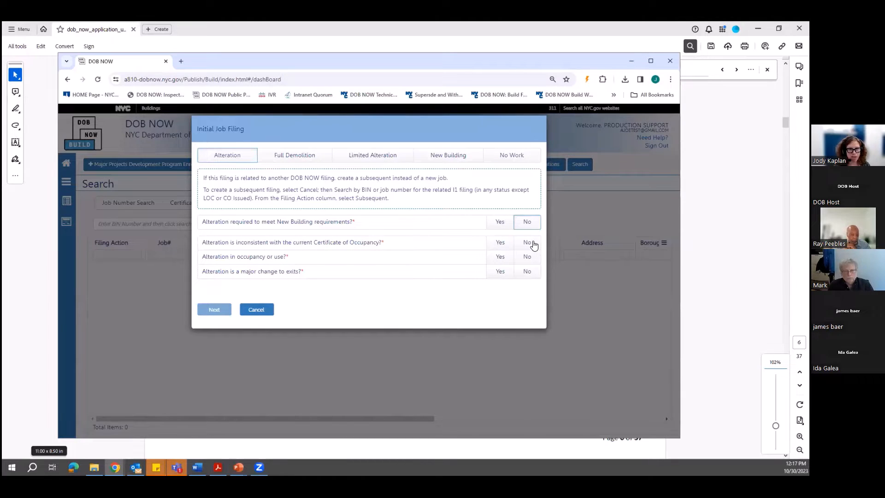
pyautogui.click(531, 243)
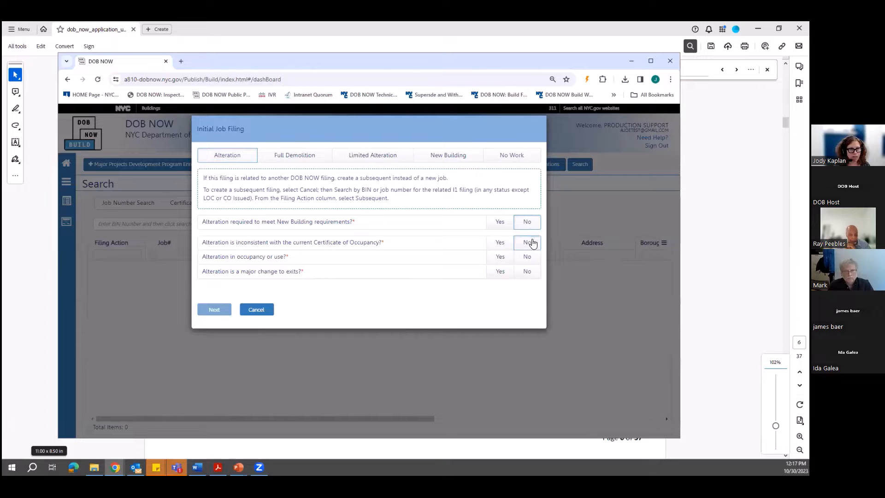
pyautogui.click(530, 259)
pyautogui.click(528, 273)
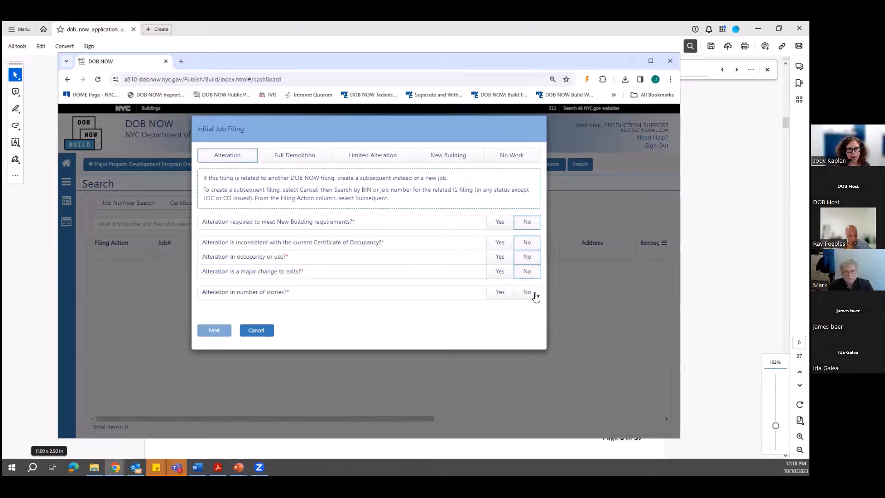
pyautogui.click(533, 292)
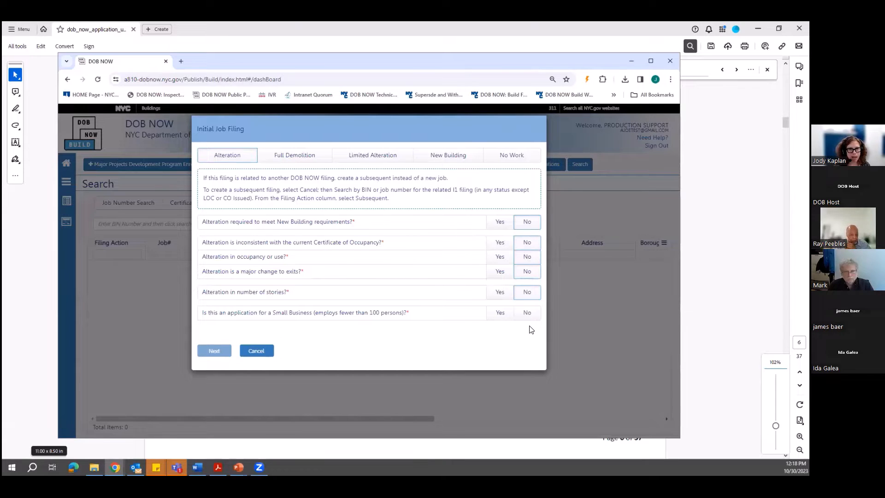
pyautogui.click(529, 313)
pyautogui.click(527, 332)
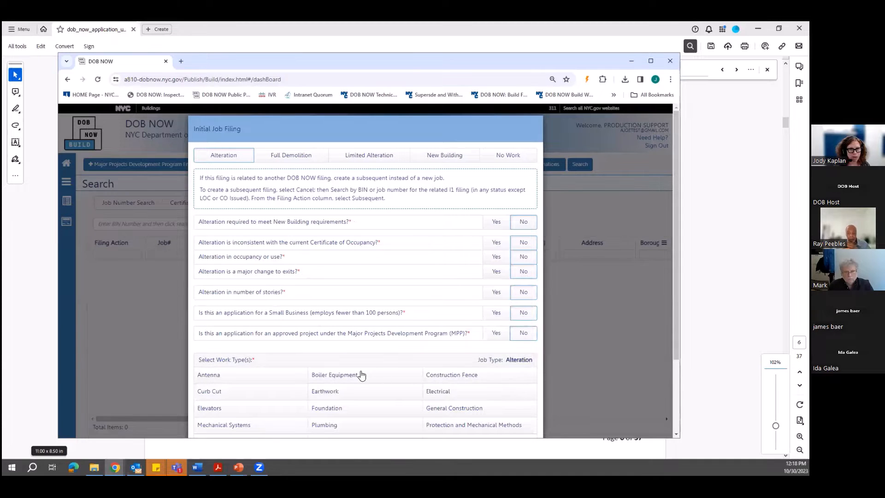
pyautogui.scroll(-1, 457, 360)
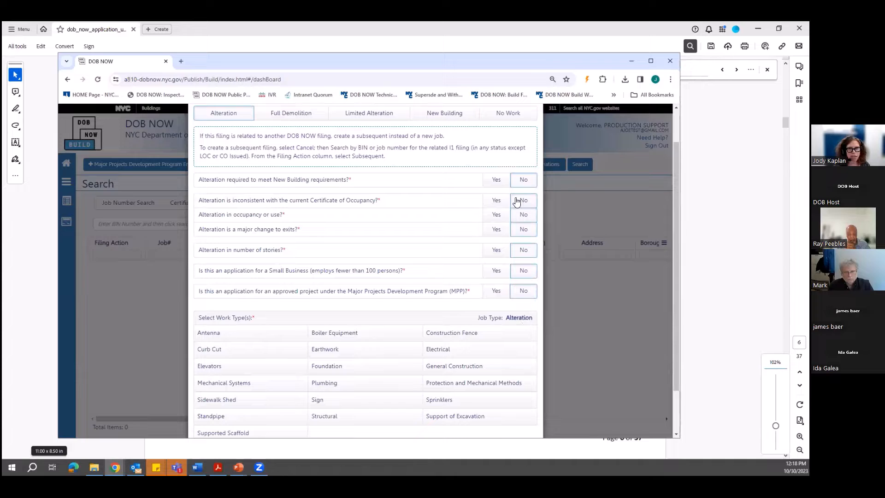
# Step: Answer Yes to meeting New Building requirements, and No to the small business and Major Projects Development Program questions
pyautogui.click(496, 181)
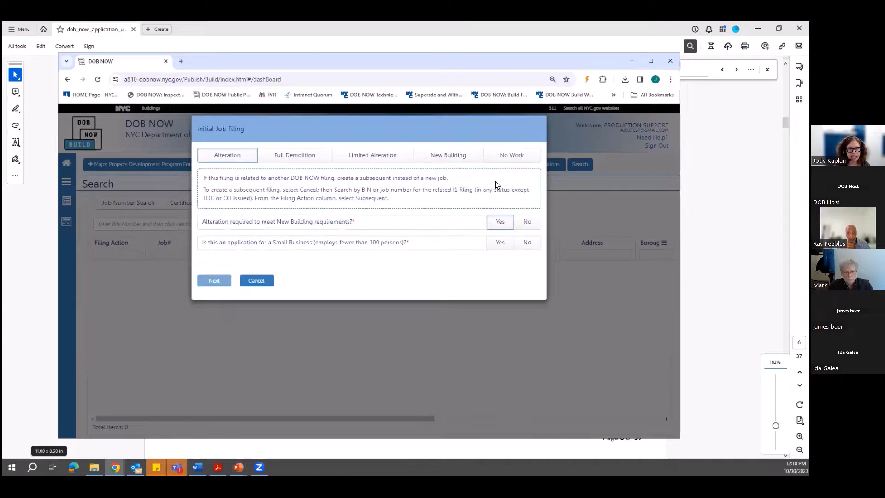
pyautogui.click(526, 243)
pyautogui.click(527, 264)
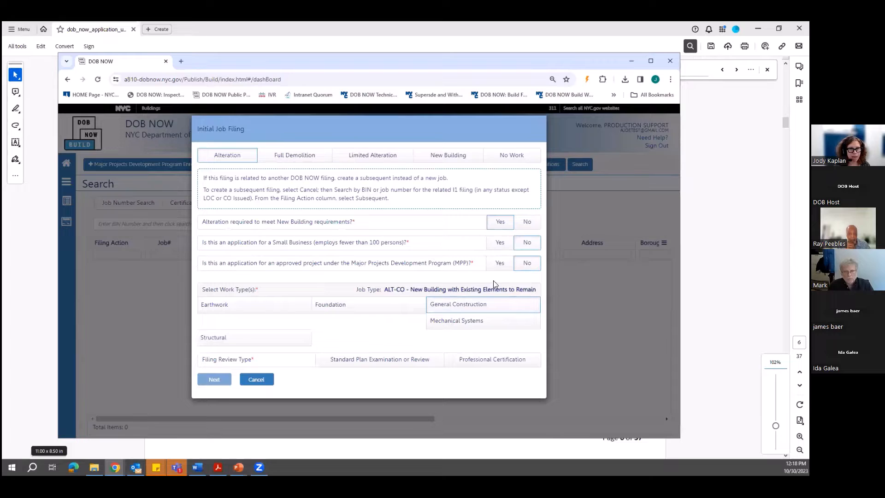
# Step: View the initial filing options for the Full Demolition and Limited Alteration job types
pyautogui.click(288, 158)
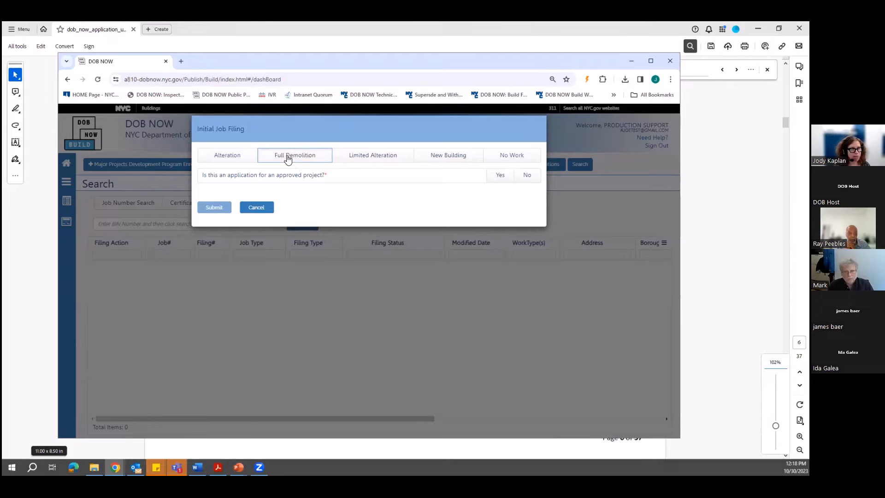
pyautogui.click(361, 159)
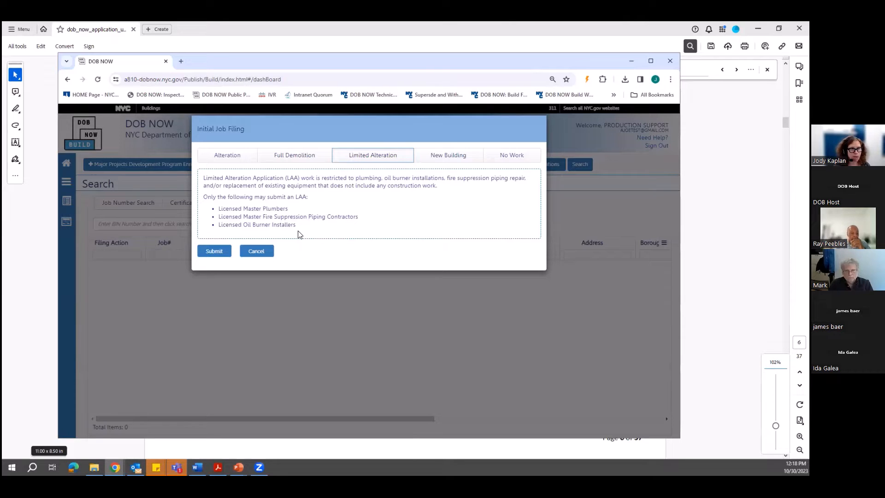
# Step: View the initial filing options for the New Building and No Work job types
pyautogui.click(452, 159)
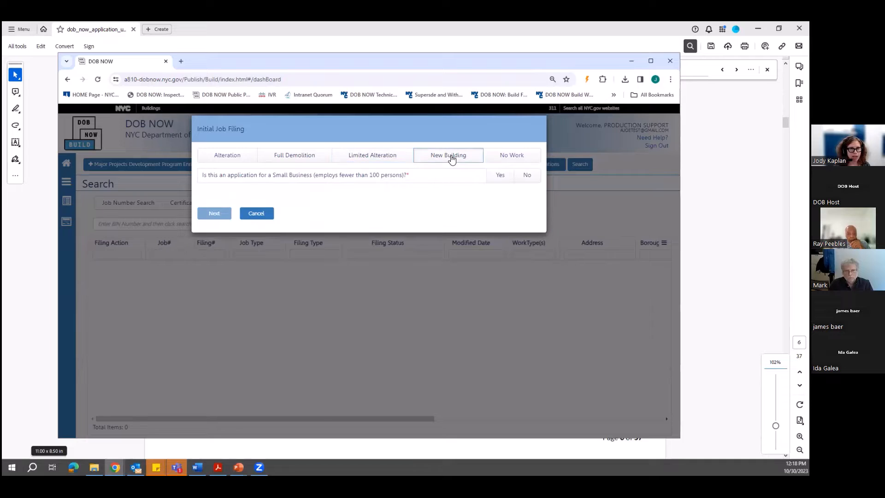
pyautogui.click(495, 161)
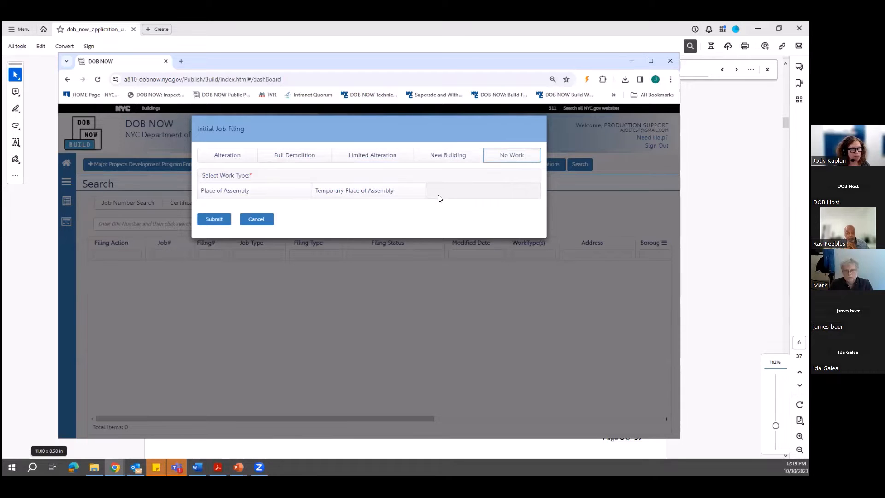
# Step: Switch to the user guide PDF and read the Job Types and Additional Questions sections through to Work Types
pyautogui.click(712, 255)
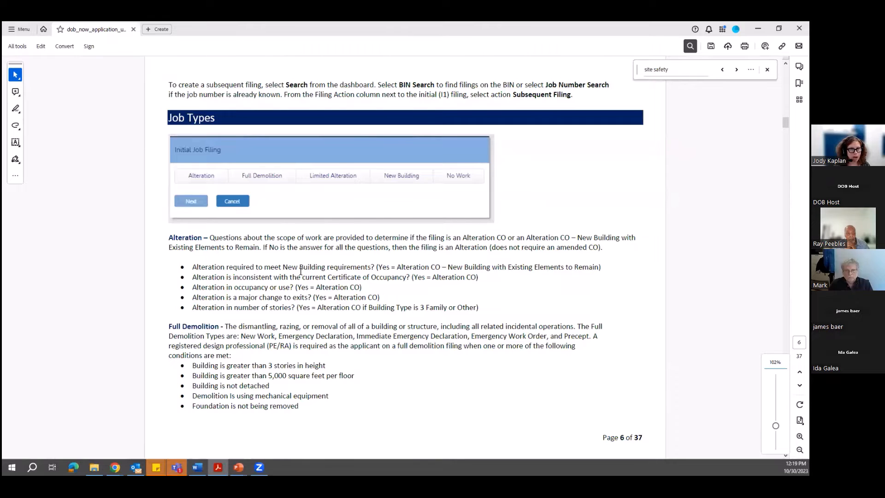
pyautogui.scroll(-2, 309, 305)
pyautogui.scroll(3, 309, 305)
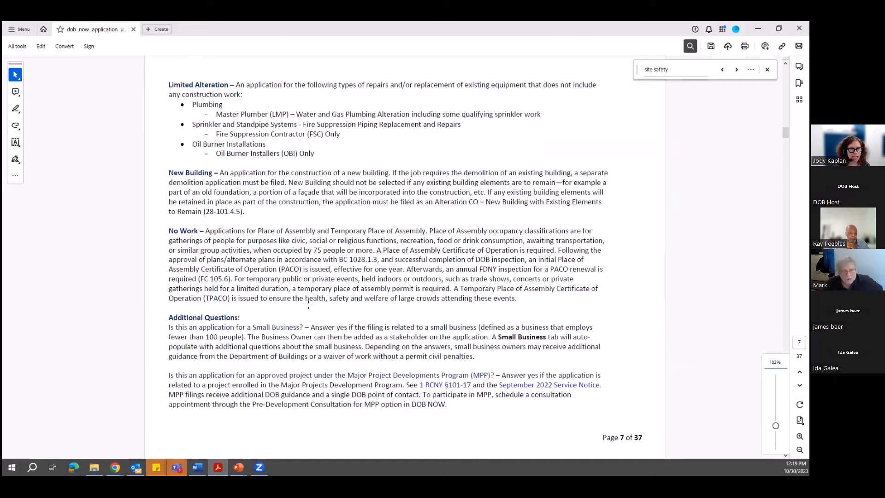
pyautogui.scroll(-1, 309, 305)
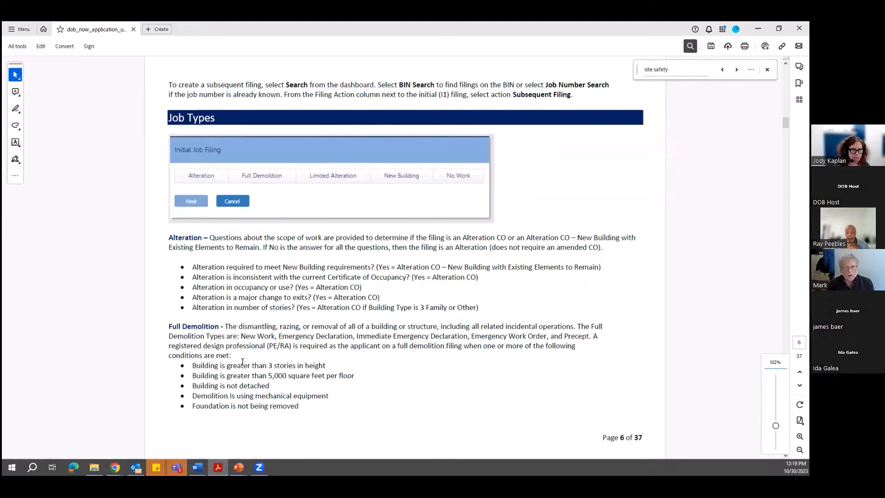
pyautogui.scroll(-1, 264, 376)
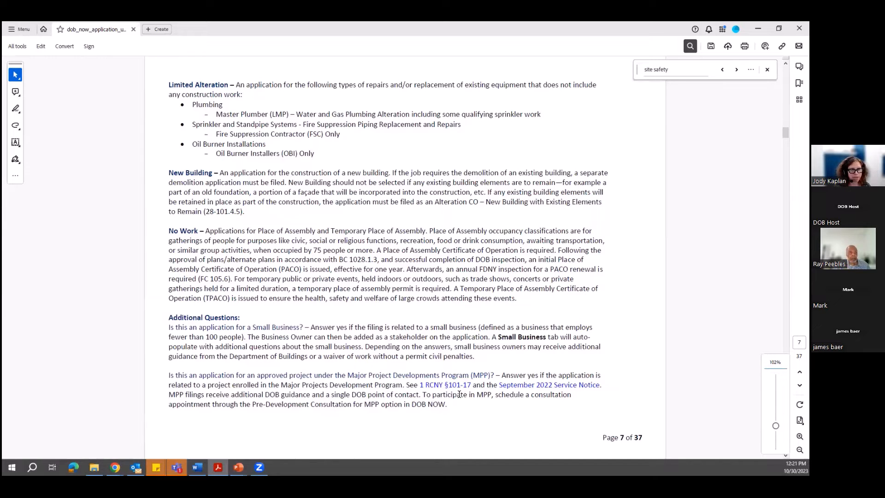
pyautogui.scroll(-3, 459, 394)
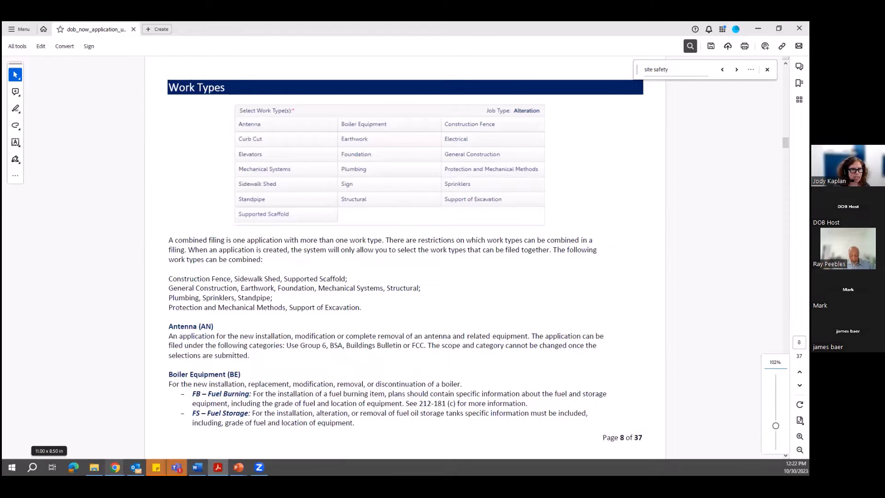
# Step: Switch to DOB NOW and start an initial job filing with Alteration as the job type
pyautogui.moveTo(115, 466)
pyautogui.click(134, 442)
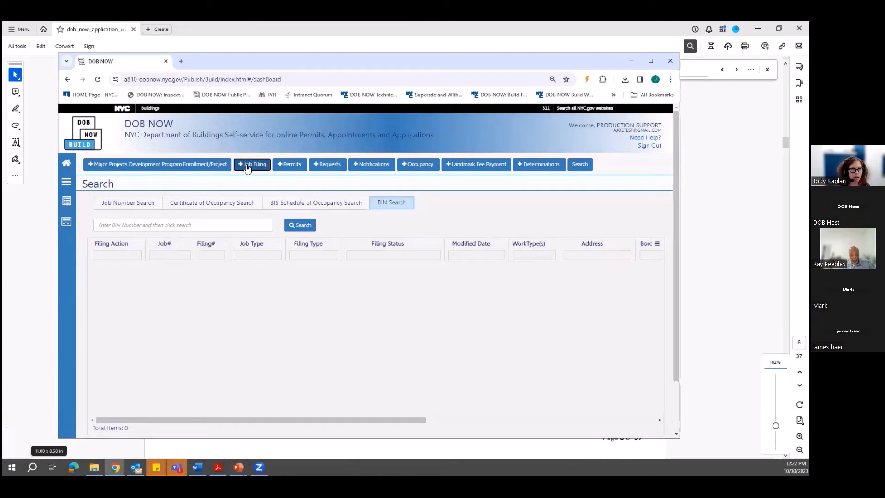
pyautogui.click(252, 164)
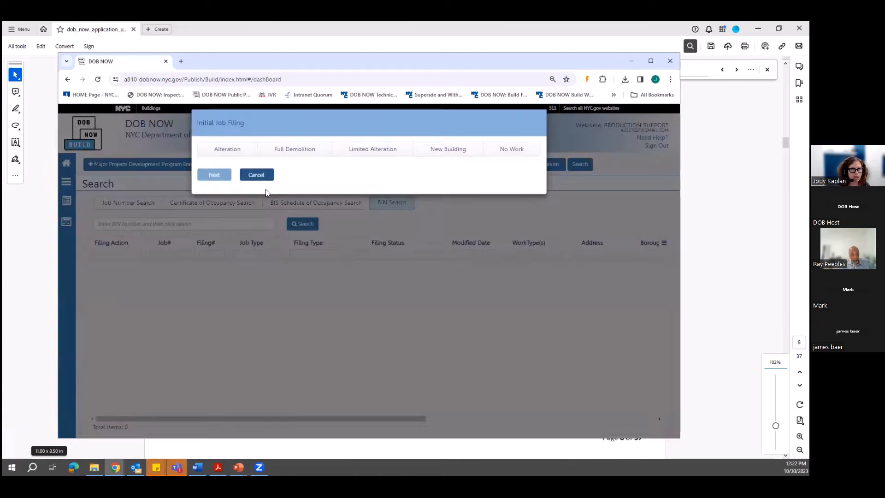
pyautogui.click(227, 155)
# Step: Answer No to all alteration scope, small business and Major Projects questions to bring up the work types
pyautogui.click(526, 222)
pyautogui.click(527, 242)
pyautogui.click(527, 256)
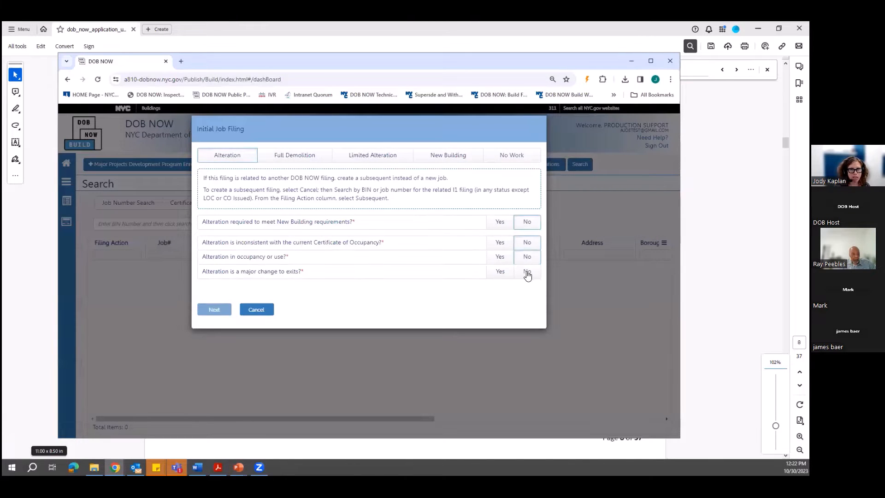
pyautogui.click(527, 271)
pyautogui.click(527, 292)
pyautogui.click(527, 312)
pyautogui.click(526, 333)
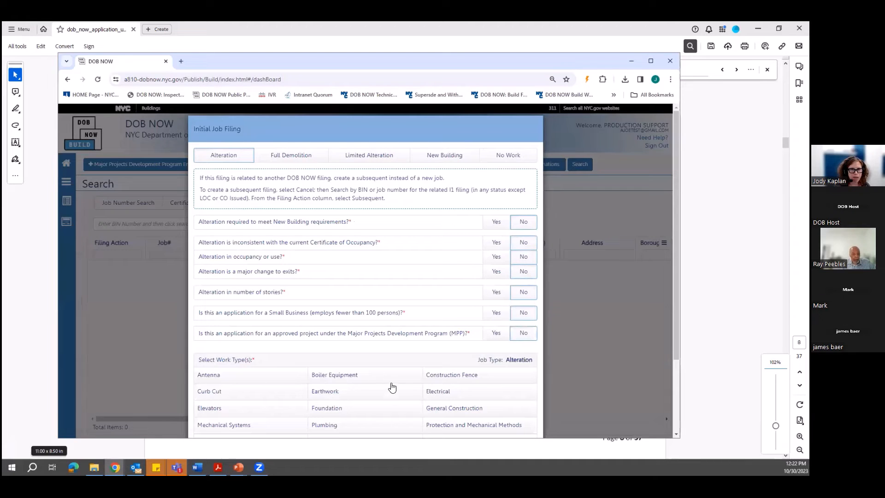
pyautogui.scroll(-2, 371, 380)
pyautogui.scroll(-1, 355, 381)
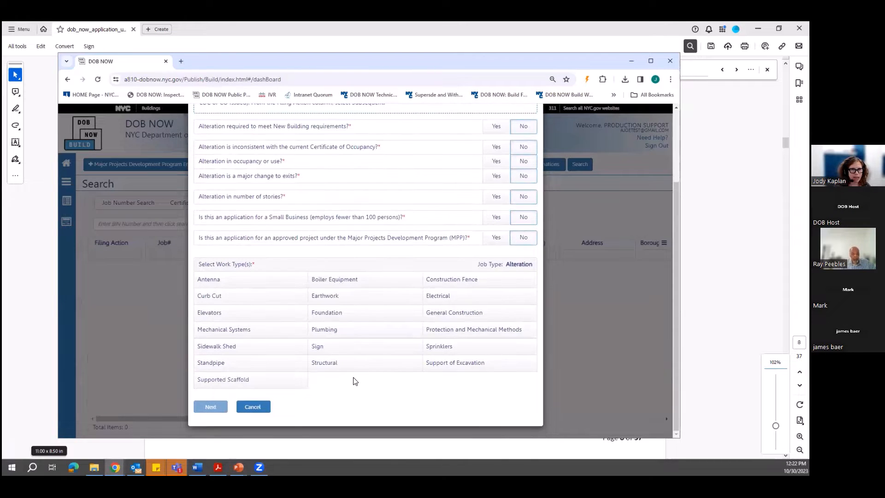
# Step: Check which work types can be combined with Construction Fence and with General Construction, and cancel the filing
pyautogui.click(447, 278)
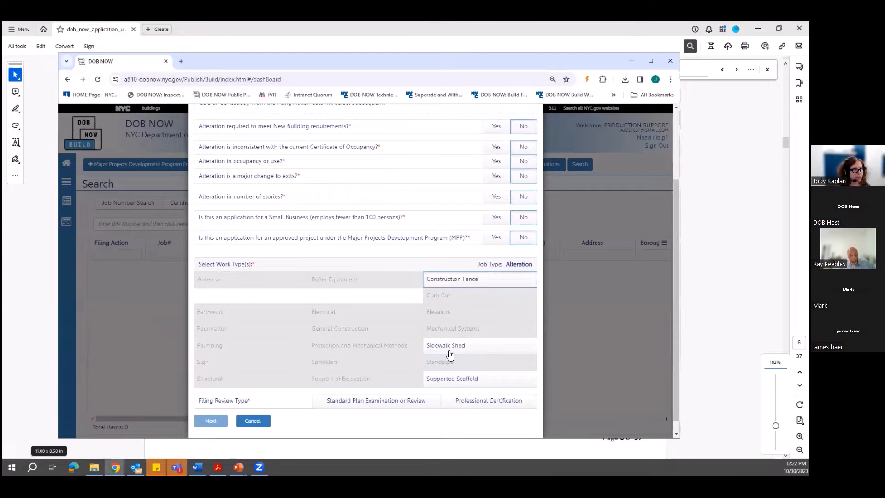
pyautogui.click(455, 285)
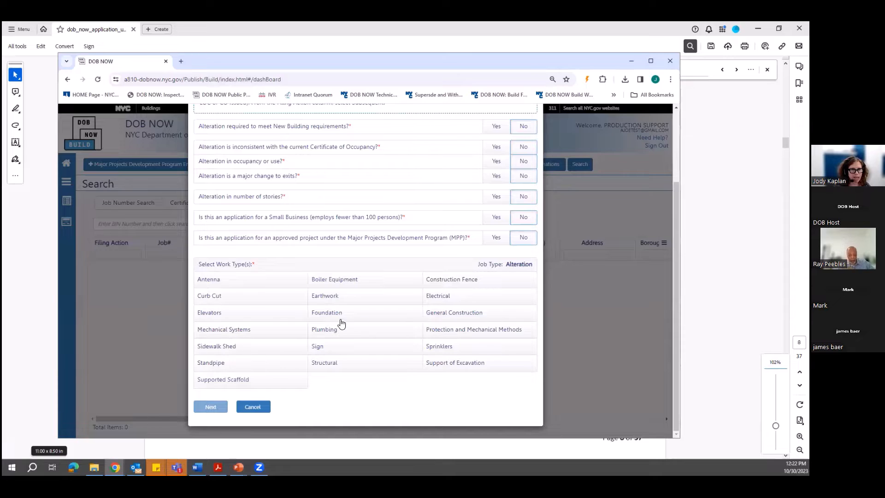
pyautogui.click(429, 315)
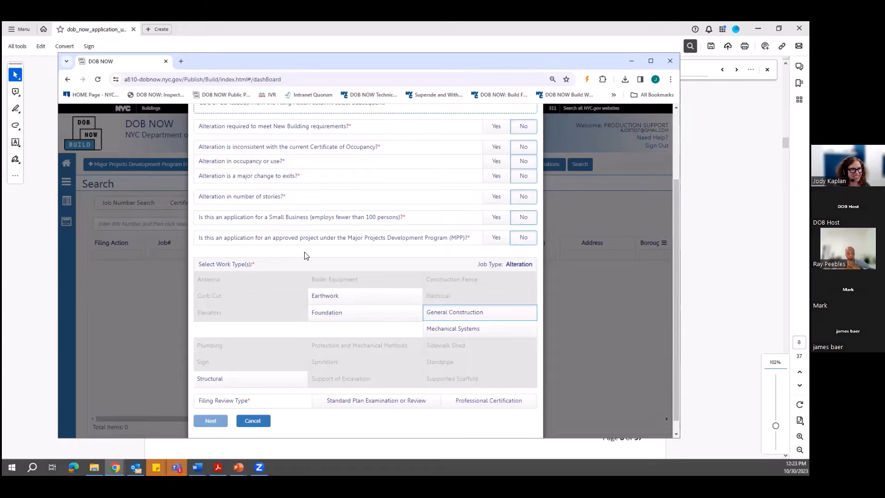
pyautogui.click(253, 421)
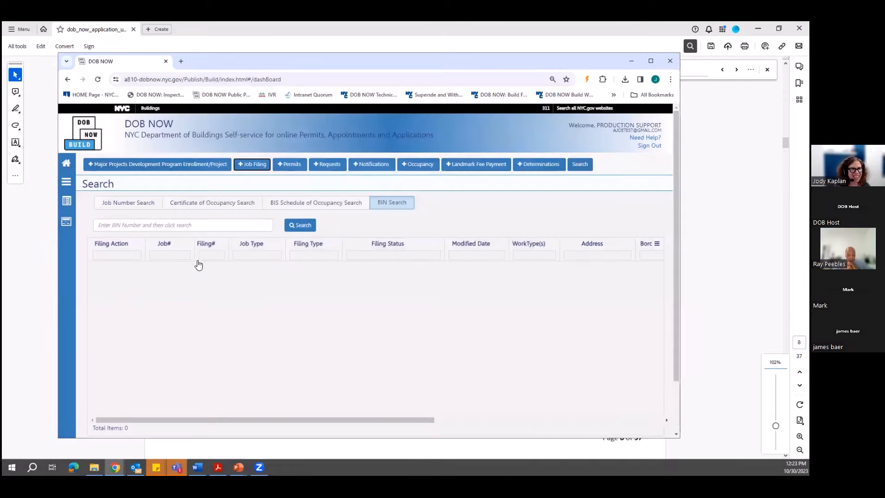
# Step: Open the Job Filings dashboard and view the filing actions available for the first listed filing
pyautogui.click(66, 182)
pyautogui.click(98, 231)
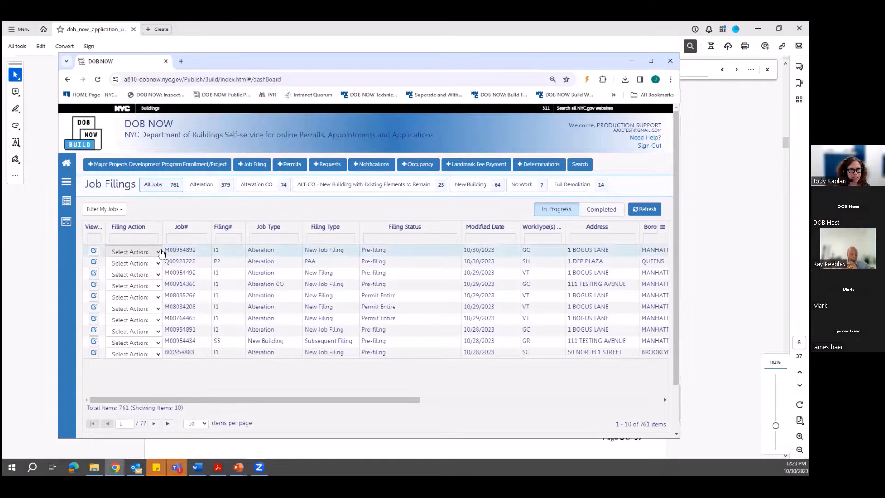
pyautogui.click(158, 252)
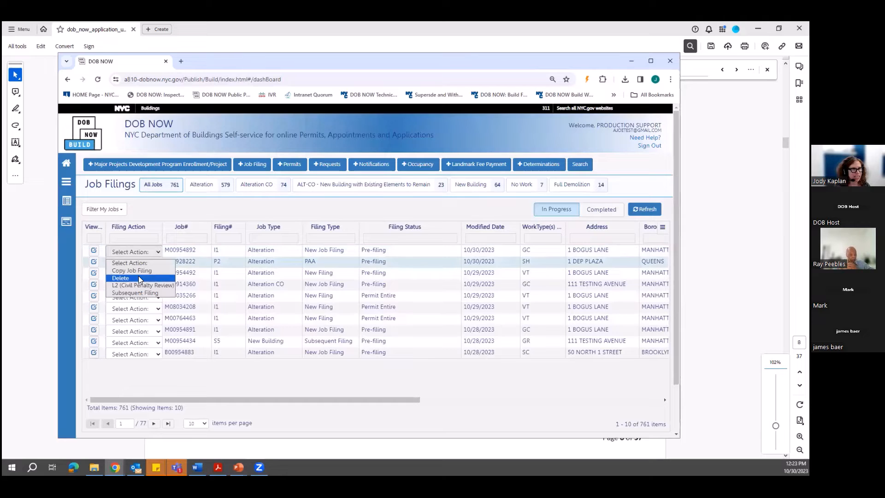
pyautogui.click(175, 205)
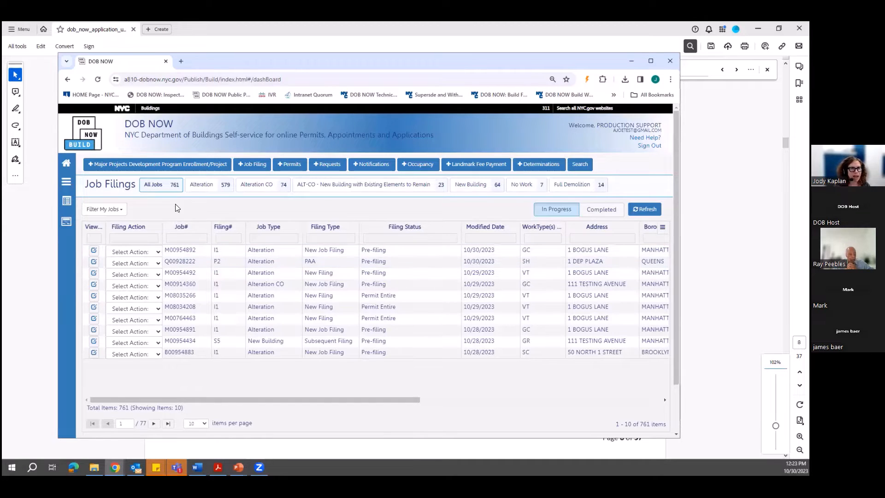
# Step: Switch to the user guide PDF and read the work type descriptions through to the Filing Review Type section
pyautogui.click(19, 218)
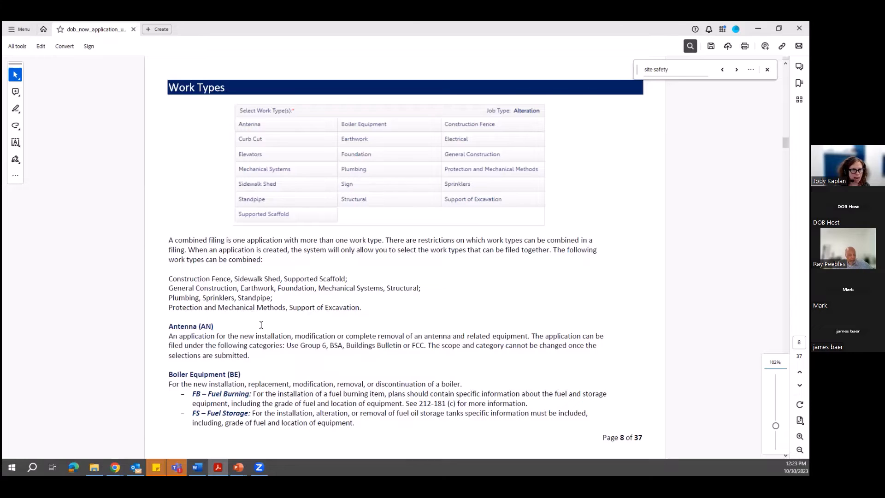
pyautogui.scroll(-3, 260, 325)
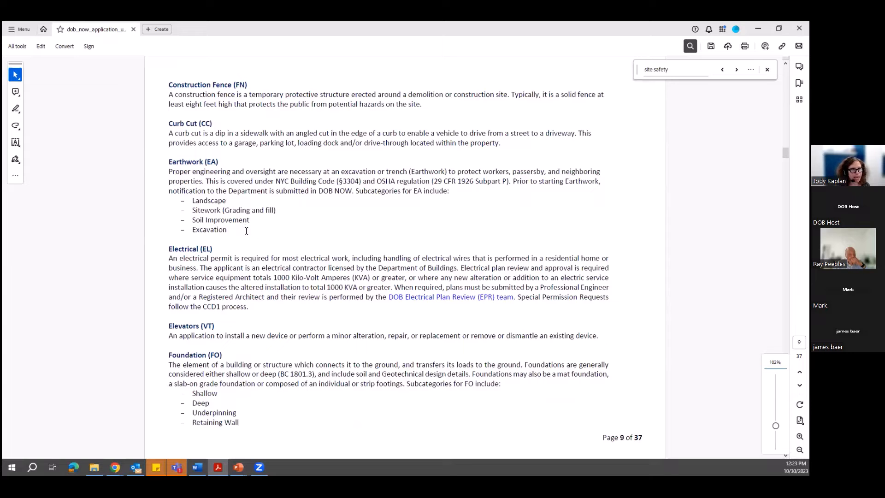
pyautogui.scroll(-3, 273, 303)
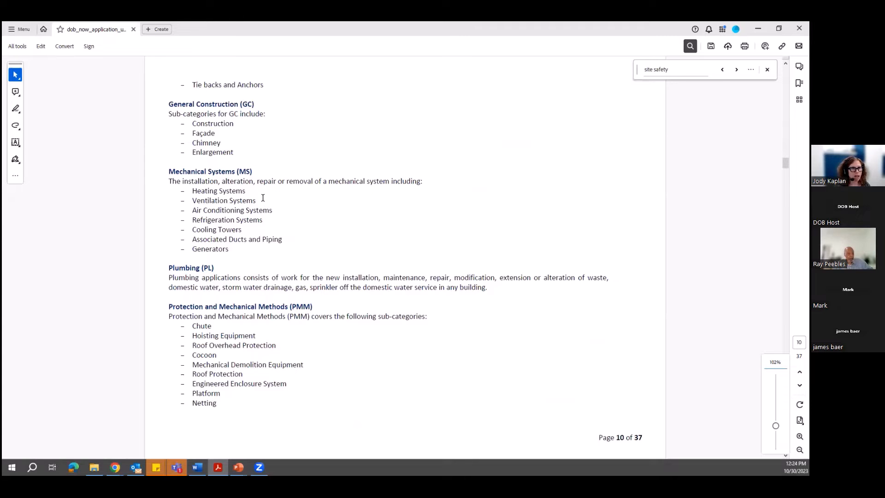
pyautogui.press('Right')
pyautogui.press('Left')
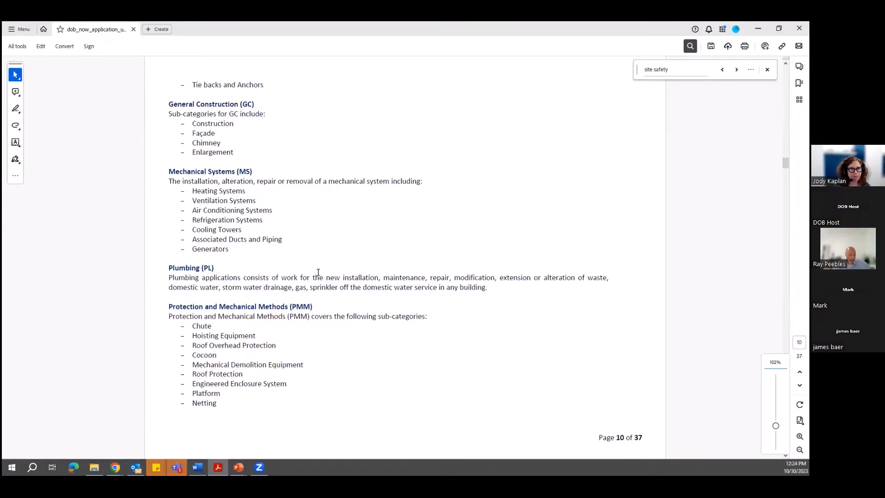
pyautogui.scroll(-3, 318, 273)
pyautogui.scroll(-3, 318, 272)
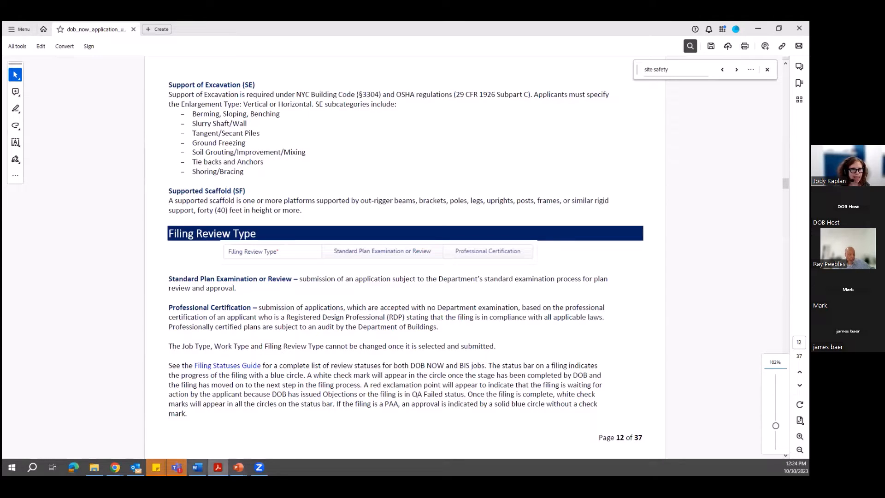
# Step: Switch to DOB NOW and start a new initial job filing with Alteration as the job type
pyautogui.moveTo(136, 468)
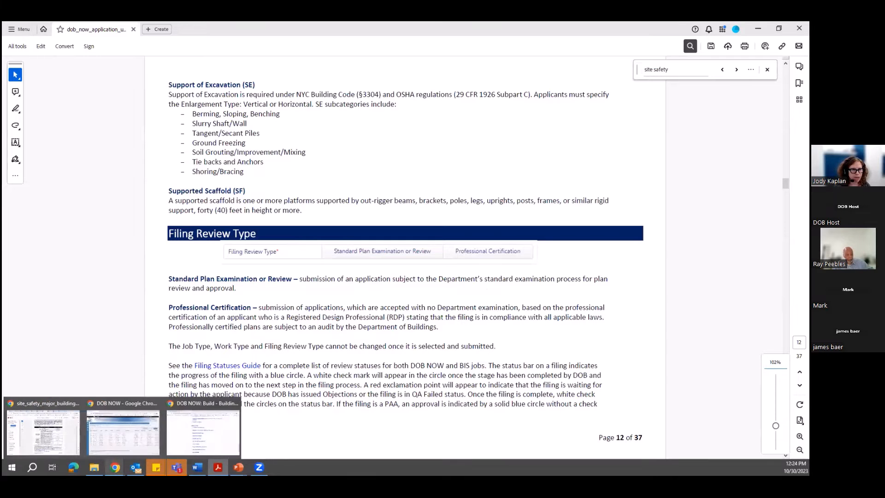
pyautogui.click(123, 432)
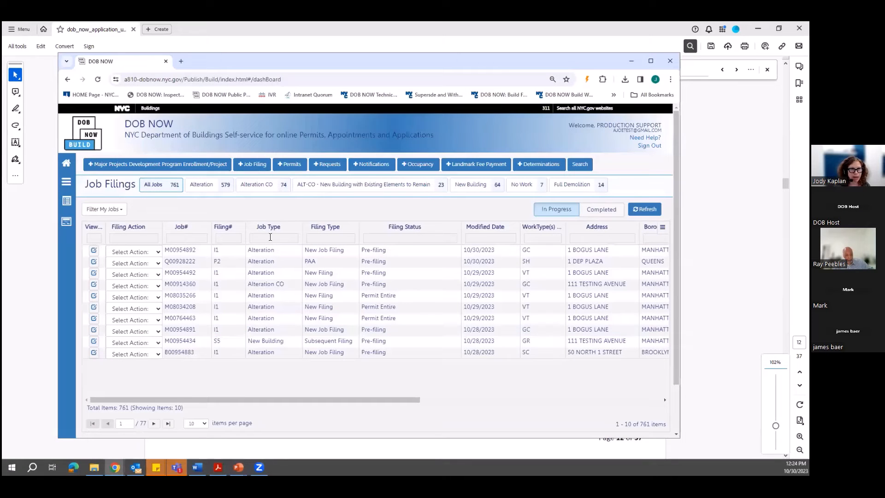
pyautogui.click(252, 165)
pyautogui.click(247, 157)
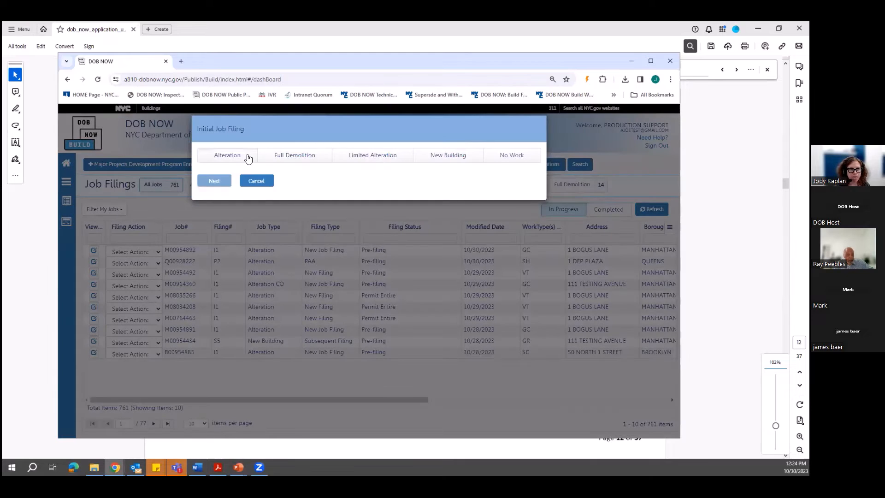
# Step: Answer No to all alteration scope questions, the small business question and the Major Projects Development Program question
pyautogui.click(525, 222)
pyautogui.click(526, 243)
pyautogui.click(526, 257)
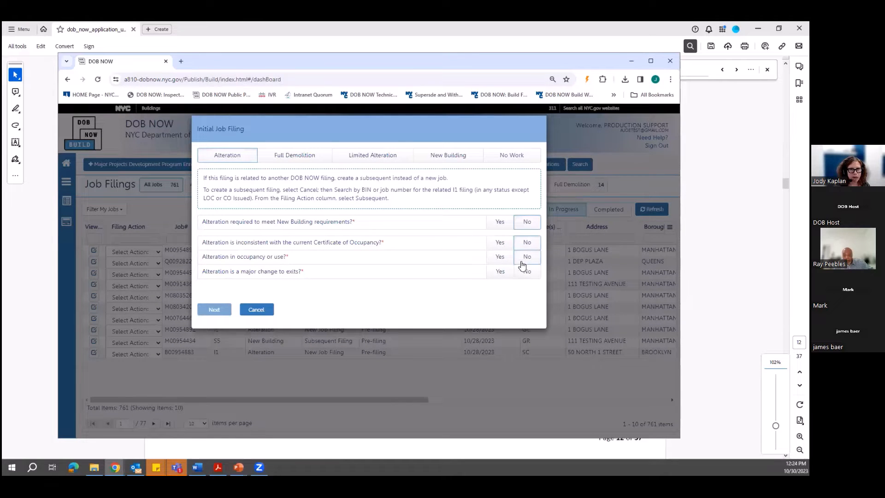
pyautogui.click(526, 271)
pyautogui.click(526, 292)
pyautogui.click(527, 313)
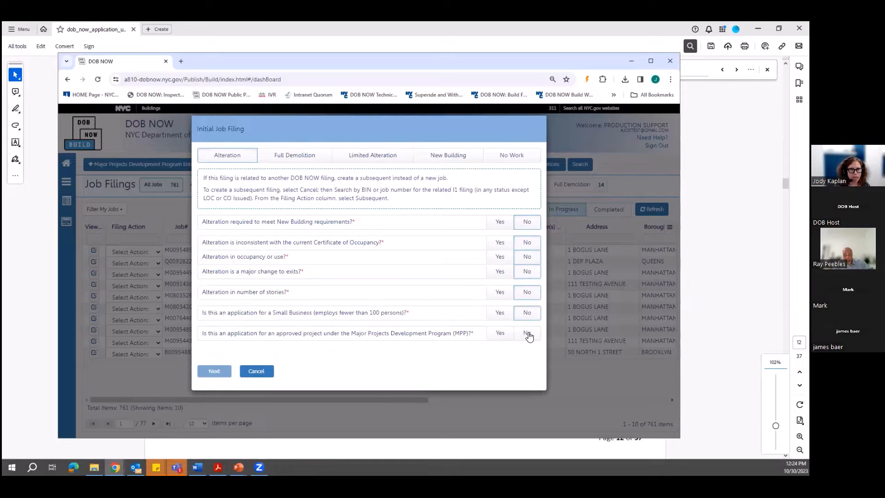
pyautogui.click(527, 333)
pyautogui.scroll(-3, 501, 371)
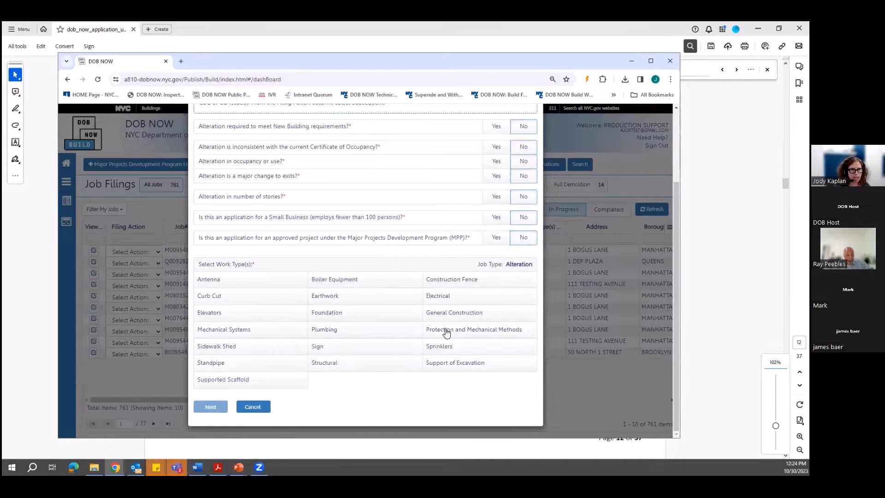
# Step: Choose General Construction as work type and Professional Certification as filing review type, and submit and confirm the selections
pyautogui.click(446, 312)
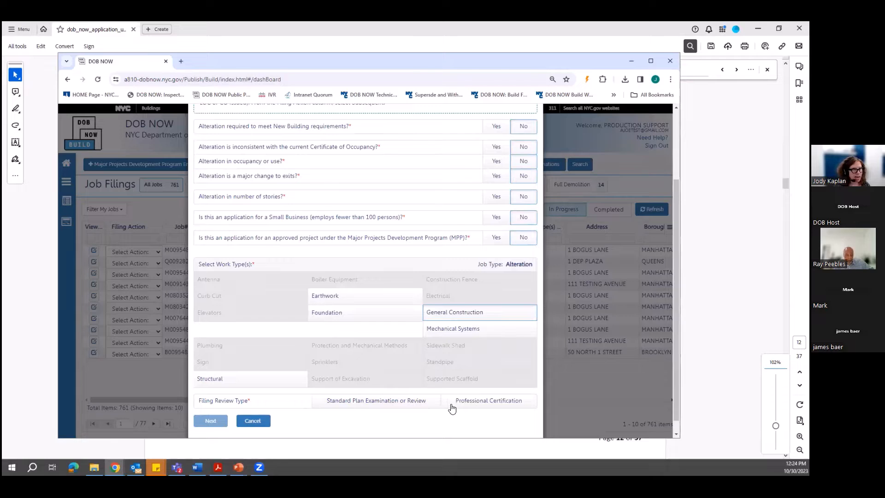
pyautogui.click(388, 402)
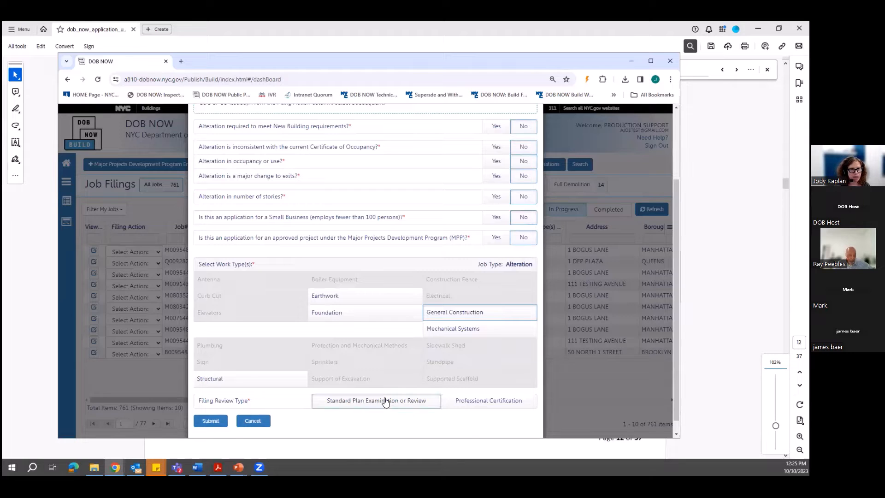
pyautogui.click(468, 403)
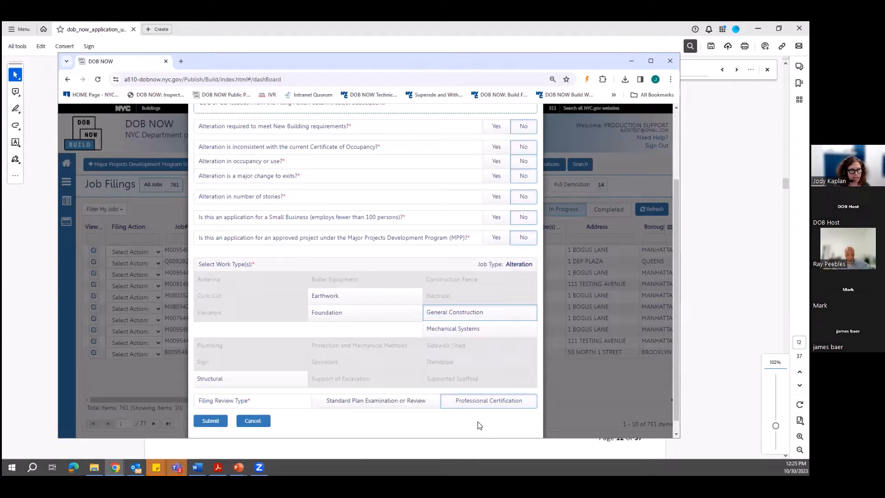
pyautogui.click(211, 421)
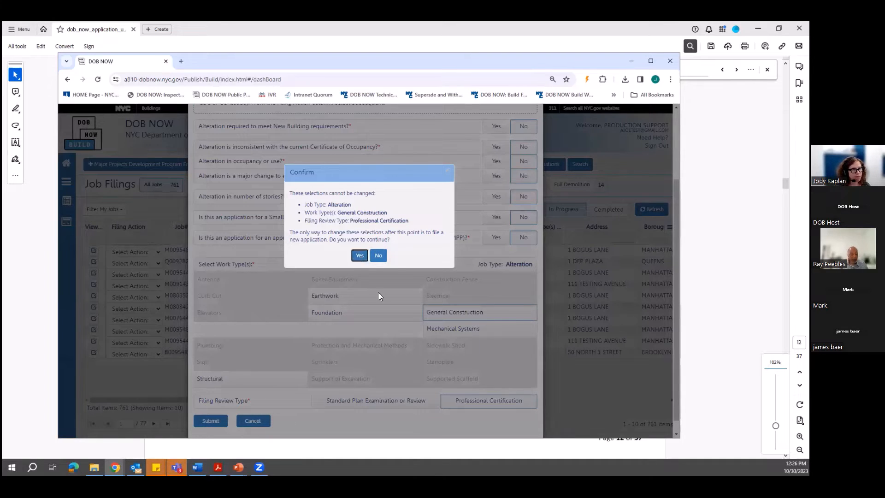
pyautogui.click(360, 256)
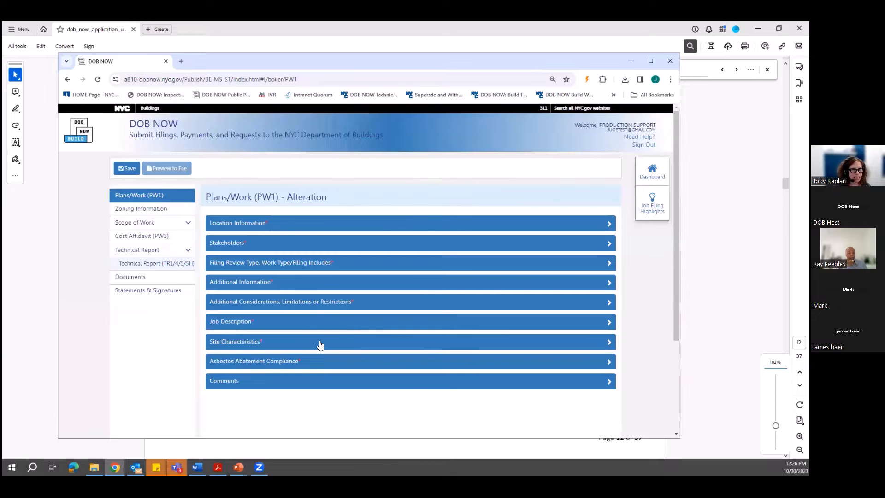
# Step: Switch from DOB NOW to the nyc.gov DOB NOW: Build page and open the DOB NOW Job Statuses document
pyautogui.click(711, 262)
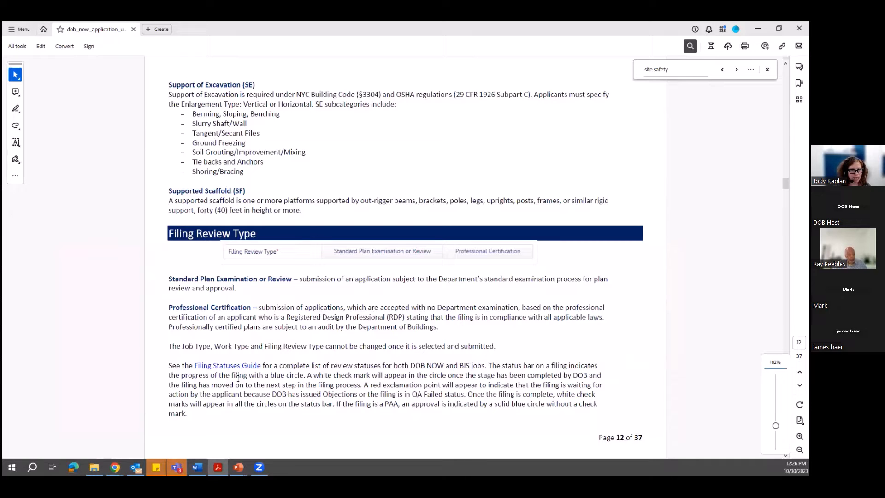
pyautogui.moveTo(176, 467)
pyautogui.moveTo(115, 466)
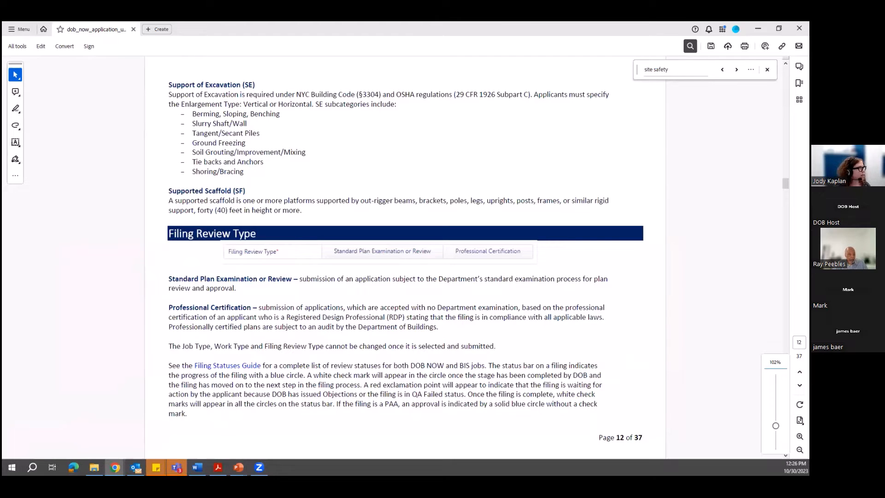
pyautogui.moveTo(317, 67); pyautogui.dragTo(318, 65)
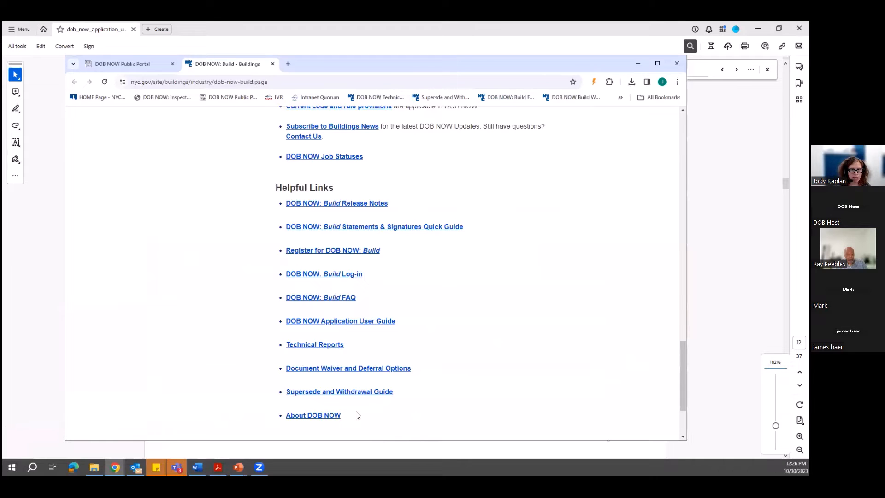
pyautogui.scroll(2, 360, 410)
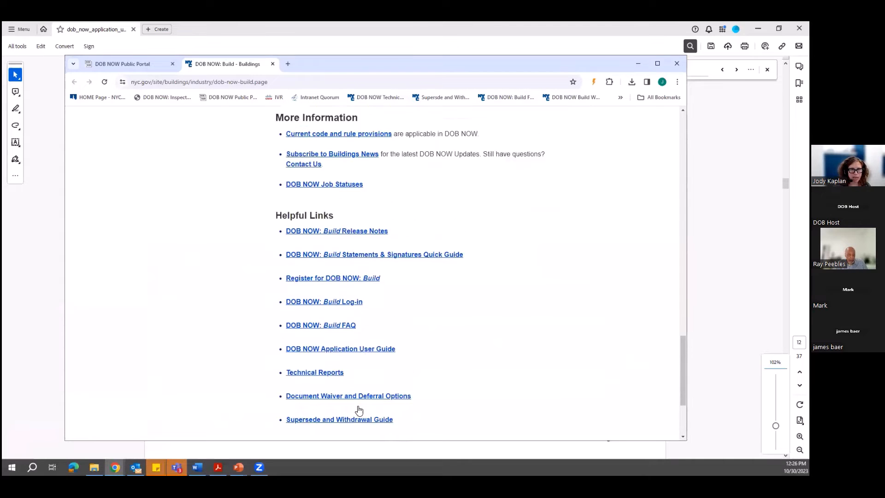
pyautogui.click(322, 241)
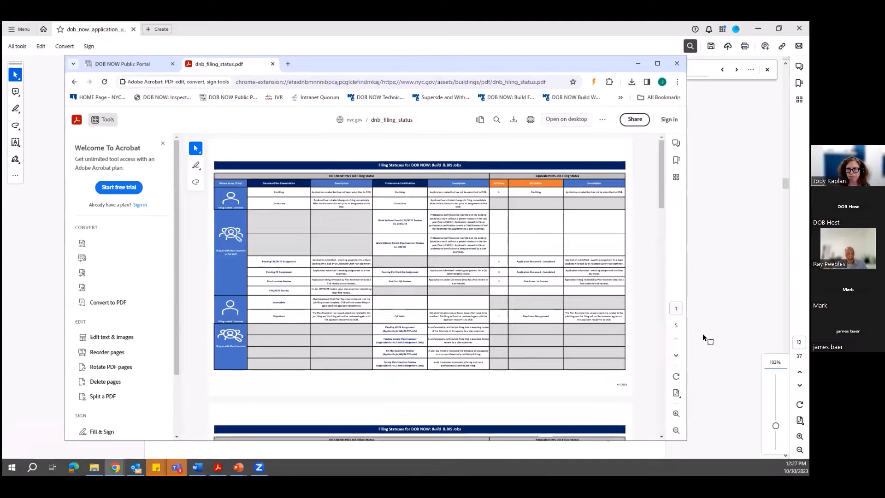
# Step: Enlarge the filing statuses chart, close the Acrobat tools pane and bring the Standard Plan Examination and Professional Certification columns into view
pyautogui.click(676, 414)
pyautogui.click(676, 414)
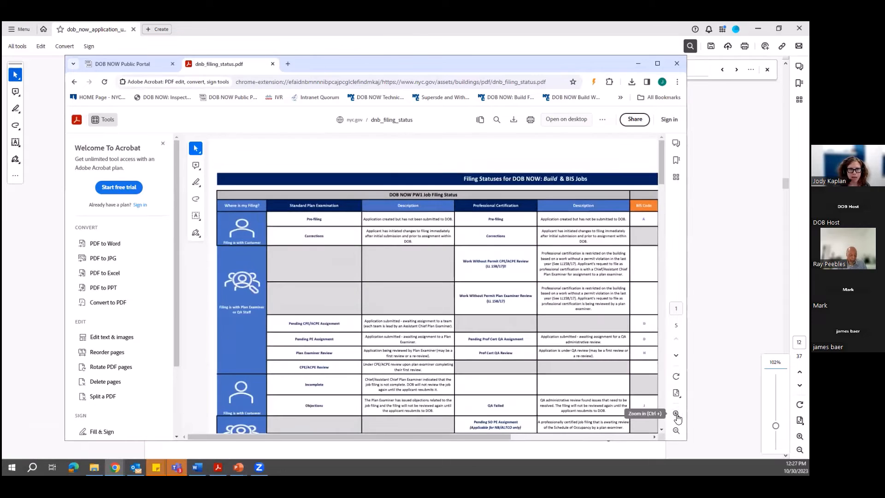
pyautogui.click(676, 414)
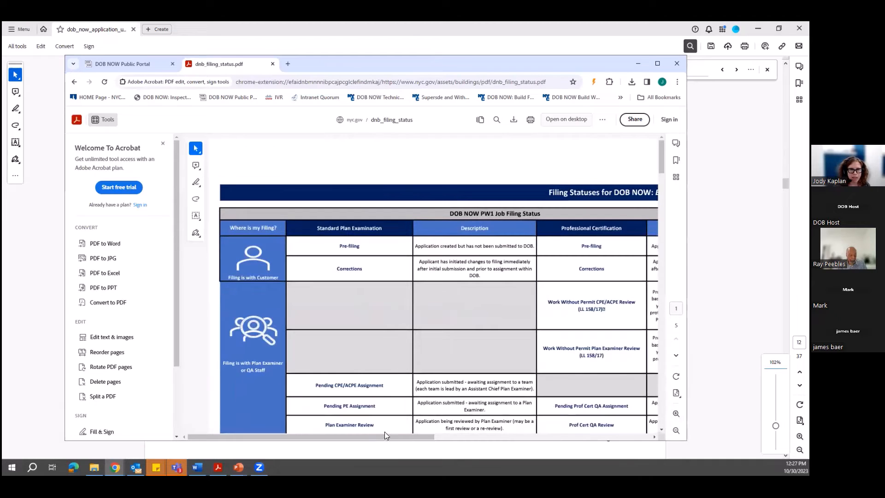
pyautogui.click(162, 143)
pyautogui.moveTo(312, 436); pyautogui.dragTo(343, 438)
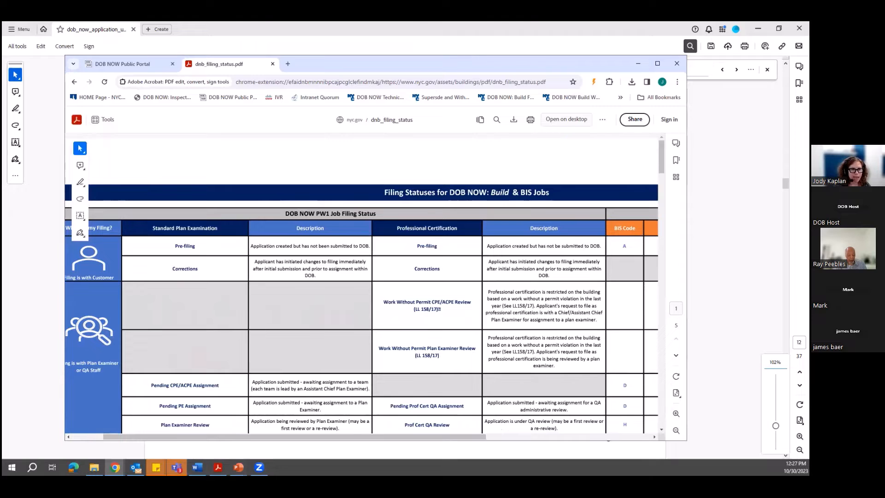
# Step: Switch to the new Alteration filing in DOB NOW, view its Job Filing Highlights and close them
pyautogui.moveTo(115, 467)
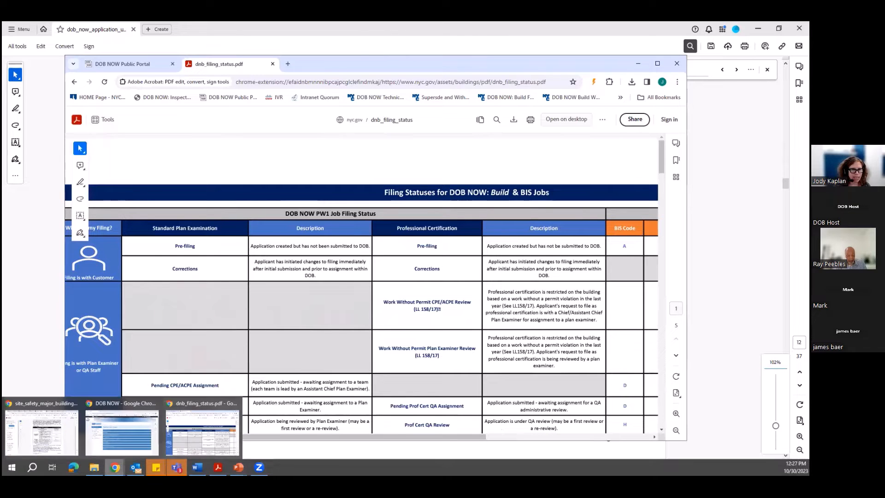
pyautogui.click(122, 430)
pyautogui.moveTo(655, 208)
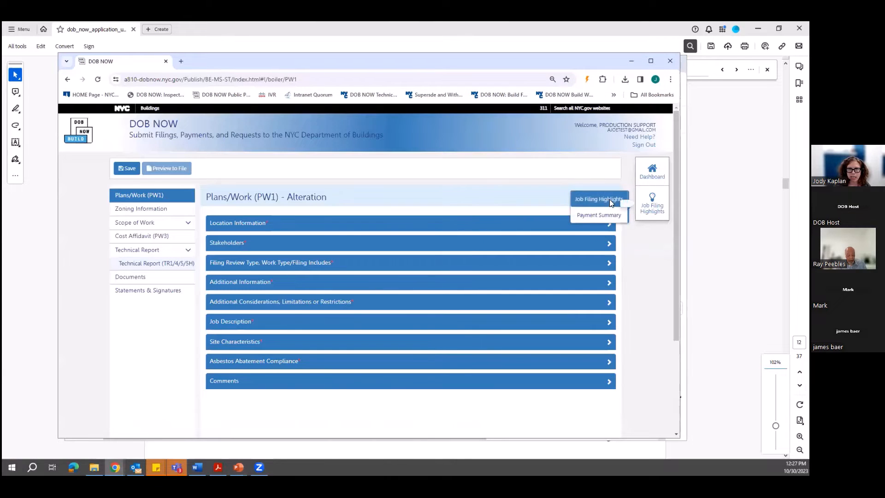
pyautogui.click(609, 199)
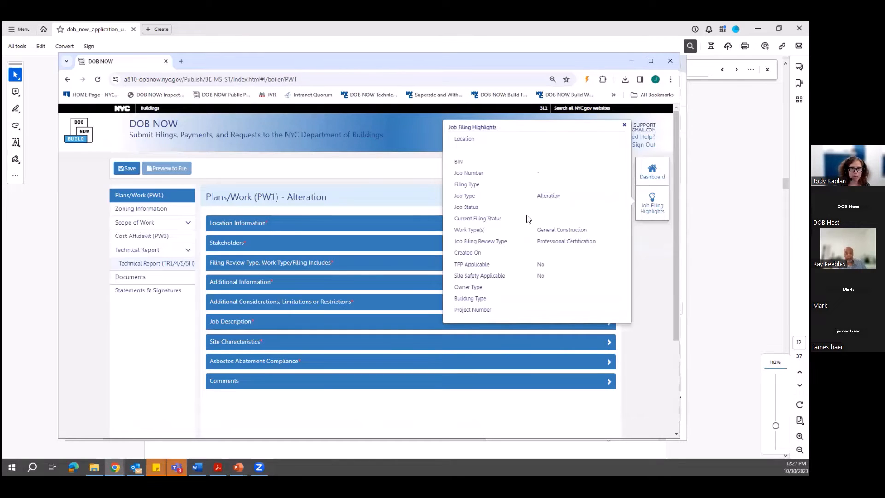
pyautogui.click(624, 125)
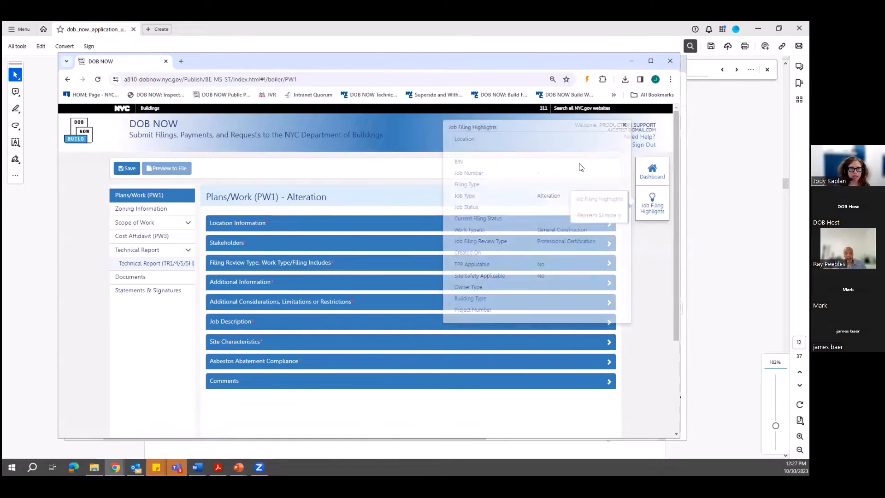
# Step: Return to the dashboard, open the first listed pre-filing Alteration job, and view and close its Job Filing Highlights
pyautogui.click(643, 178)
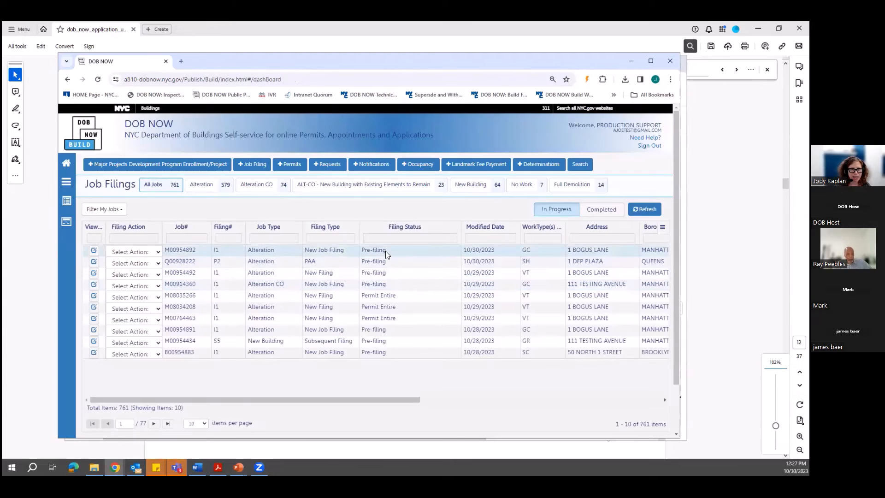
pyautogui.doubleClick(385, 249)
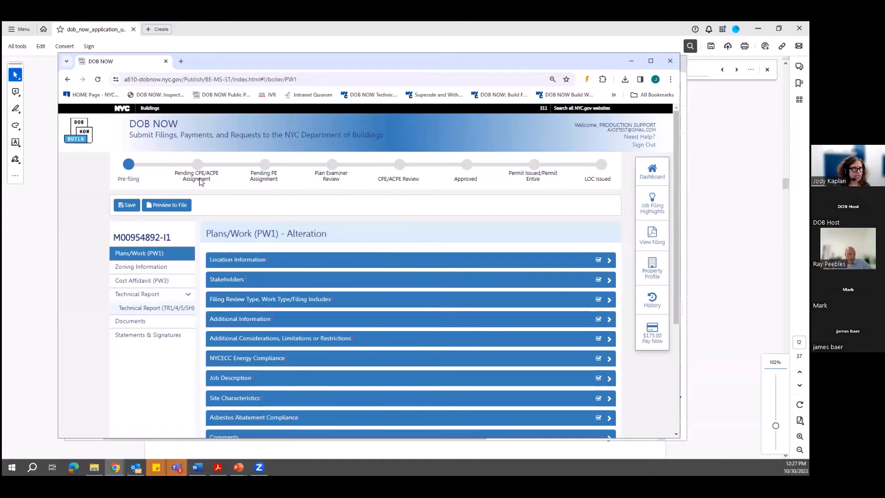
pyautogui.moveTo(652, 205)
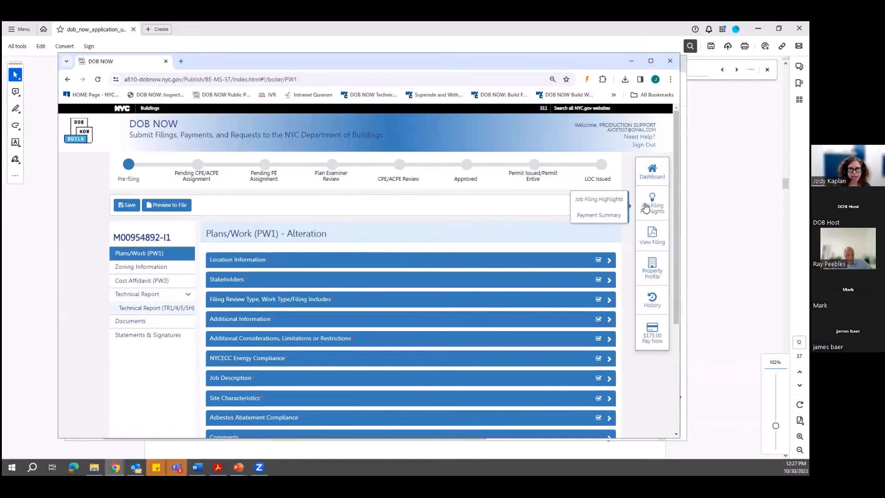
pyautogui.click(609, 202)
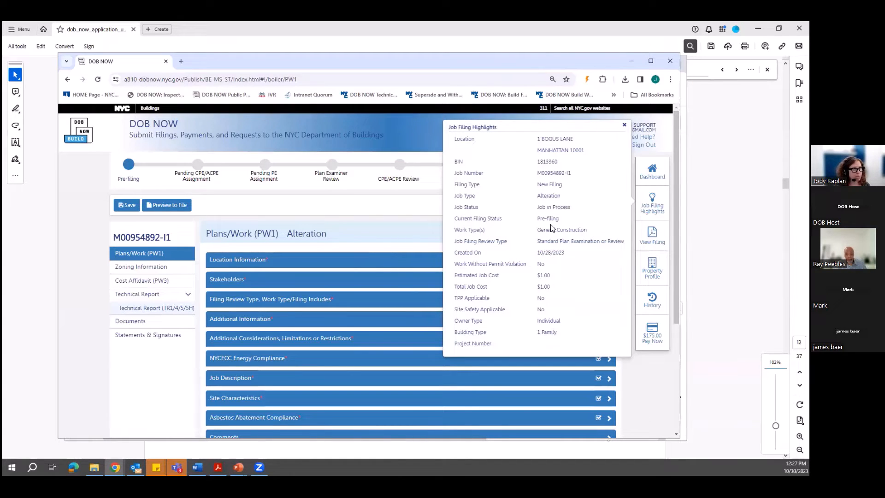
pyautogui.click(624, 124)
# Step: Switch back to the filing statuses chart and read the DOB NOW PW1 job filing statuses on its first page
pyautogui.click(703, 223)
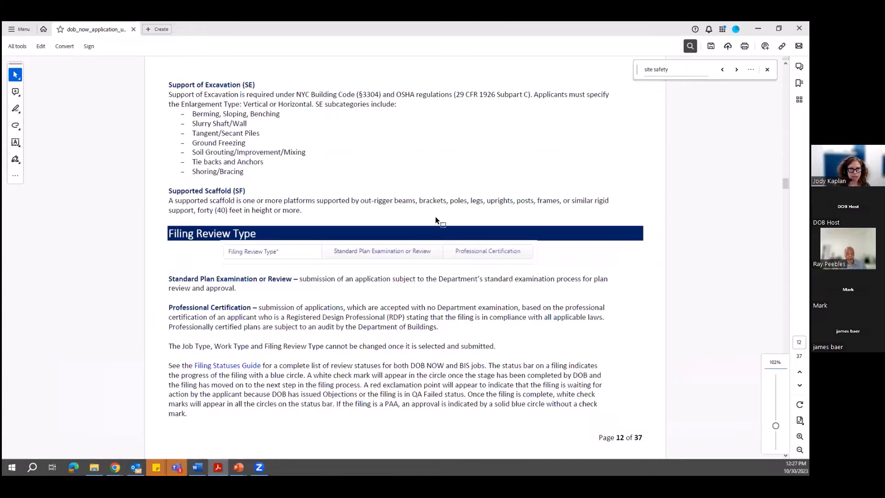
pyautogui.moveTo(177, 467)
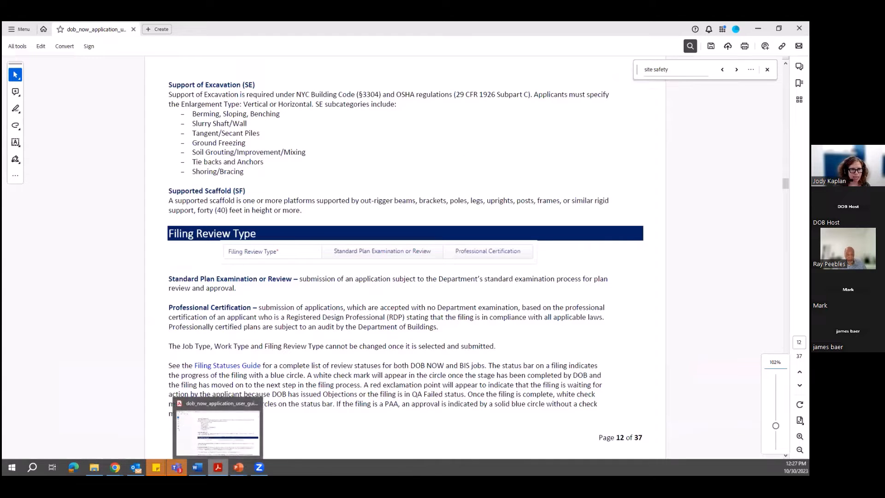
pyautogui.moveTo(115, 466)
pyautogui.click(198, 442)
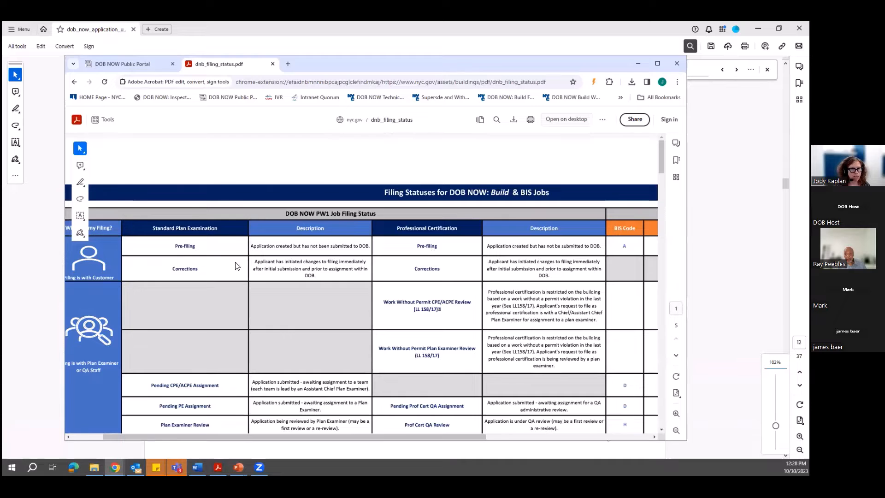
pyautogui.scroll(-3, 335, 300)
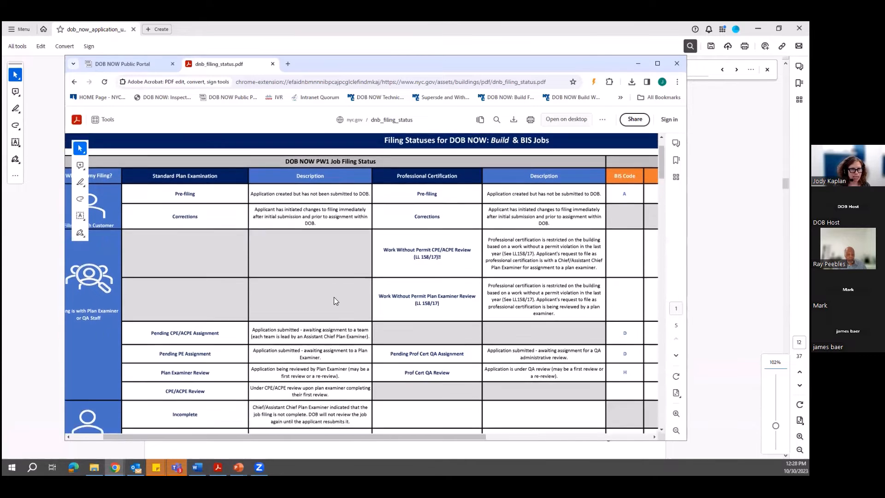
pyautogui.scroll(-1, 335, 300)
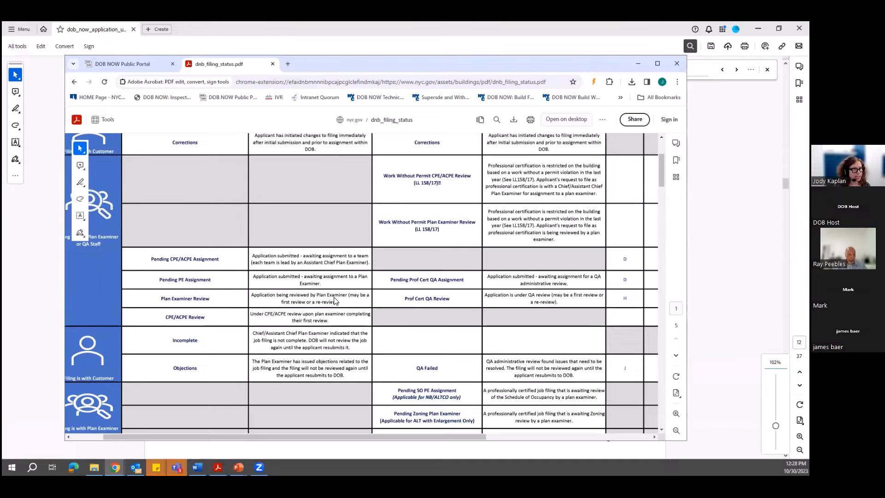
pyautogui.scroll(-2, 336, 301)
pyautogui.scroll(4, 334, 297)
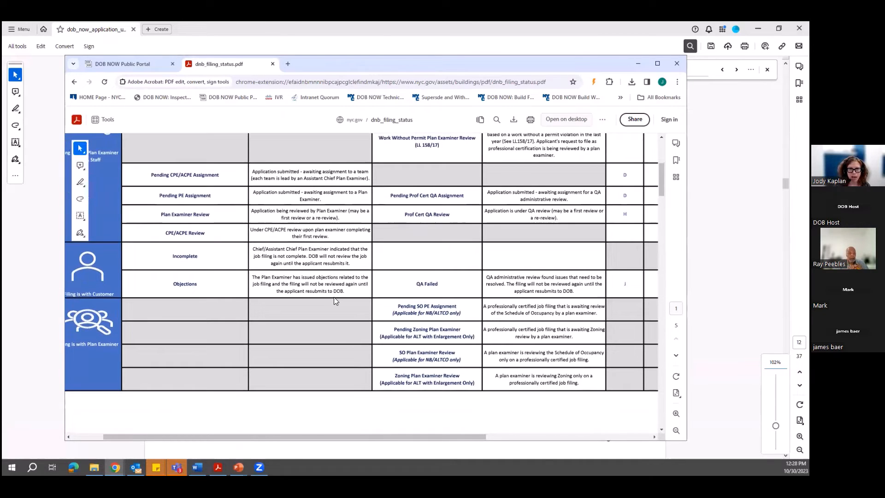
pyautogui.scroll(1, 334, 297)
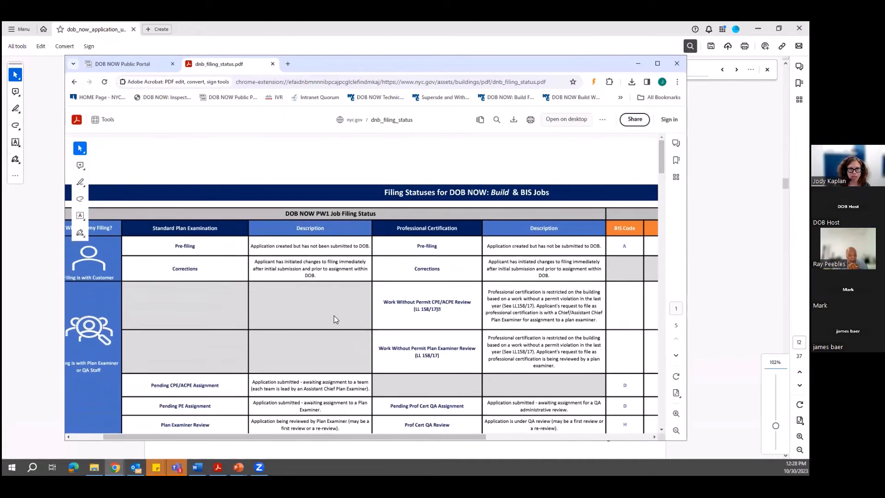
# Step: Examine the Equivalent BIS Job Filing Status columns of the chart, and return to the user guide
pyautogui.moveTo(388, 436); pyautogui.dragTo(542, 442)
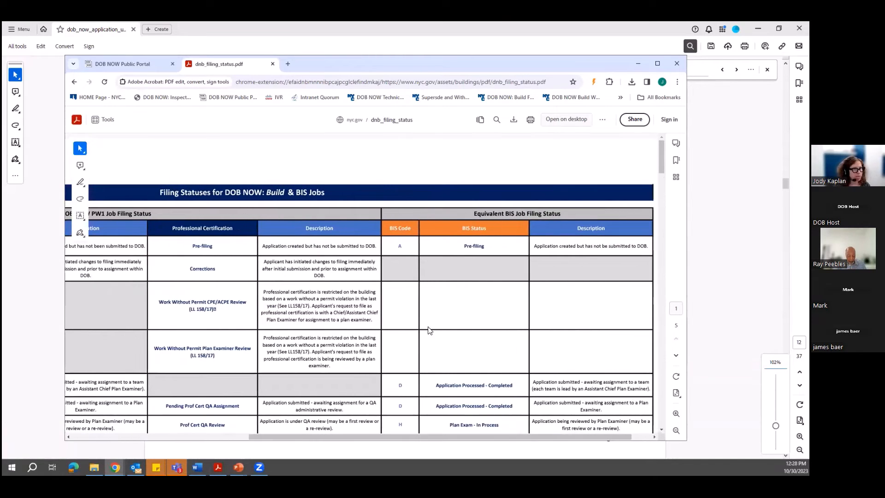
pyautogui.scroll(-1, 427, 330)
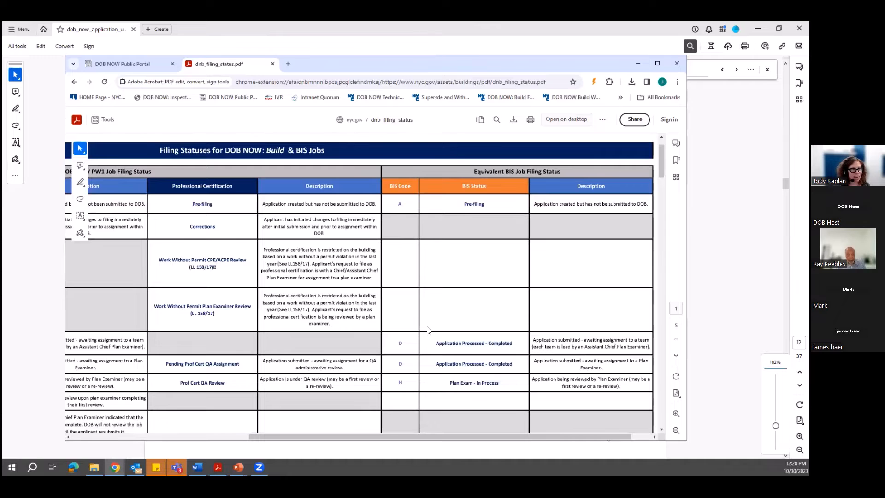
pyautogui.scroll(-1, 427, 329)
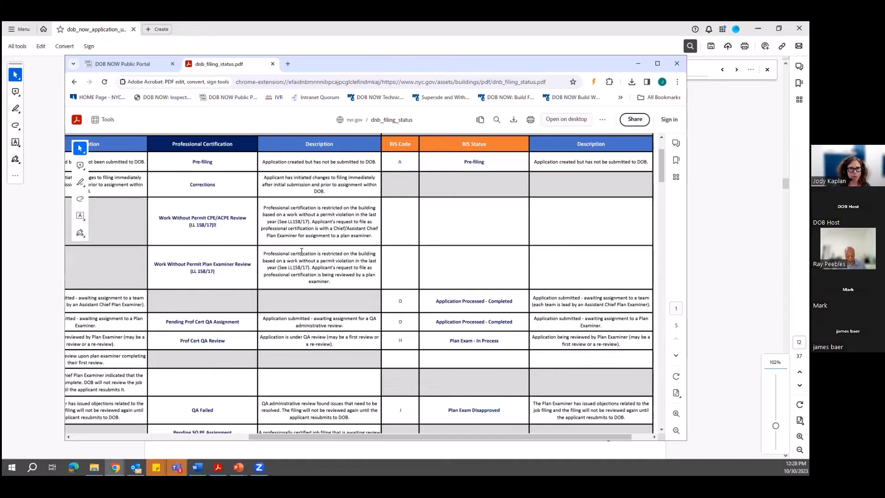
pyautogui.moveTo(344, 438); pyautogui.dragTo(122, 377)
pyautogui.click(21, 303)
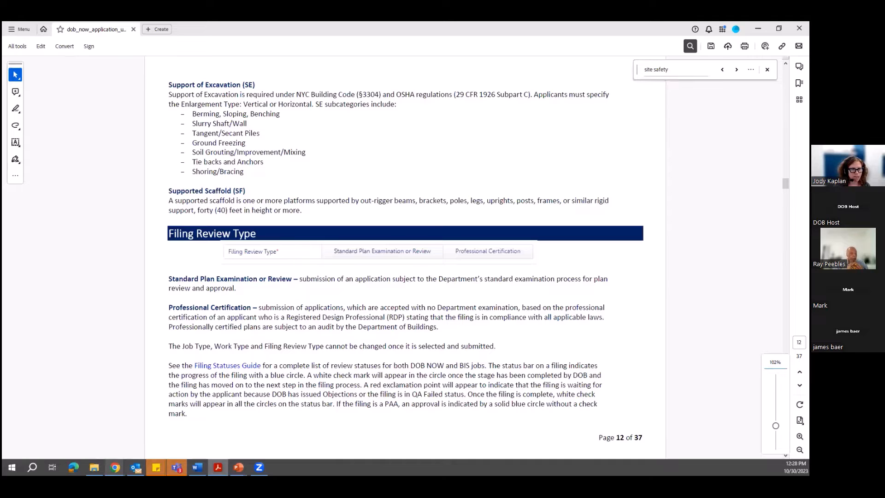
# Step: Check the status bar of the open filing in DOB NOW, and return to the user guide's Navigating the Filing section
pyautogui.moveTo(115, 467)
pyautogui.click(118, 438)
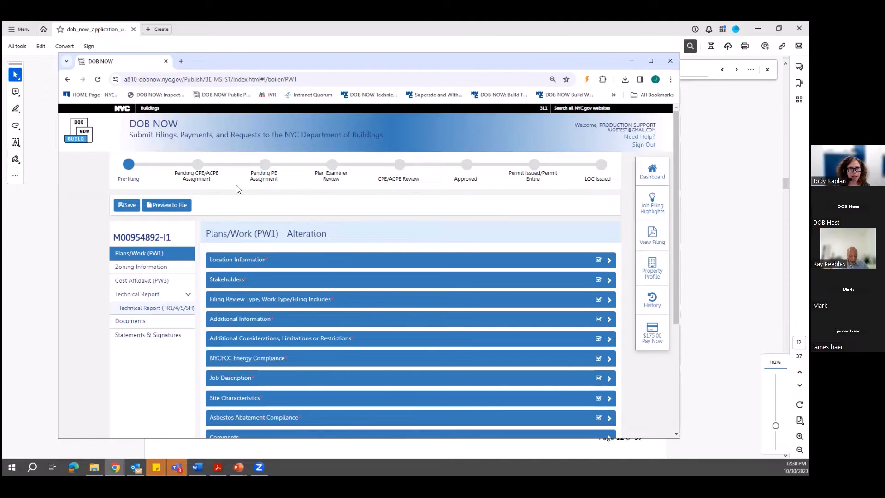
pyautogui.click(719, 287)
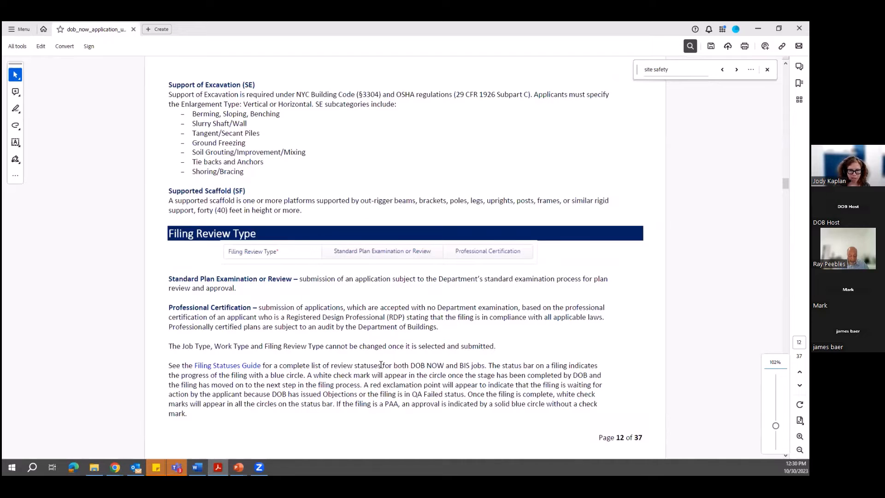
pyautogui.scroll(-3, 381, 364)
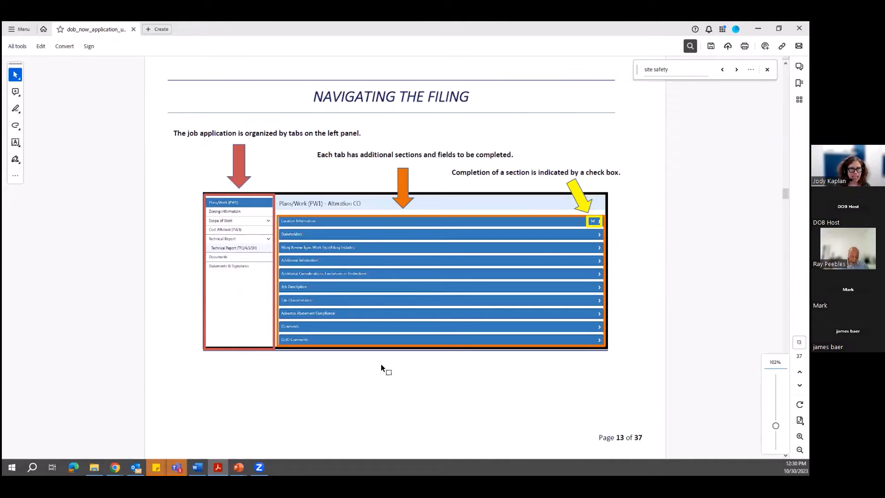
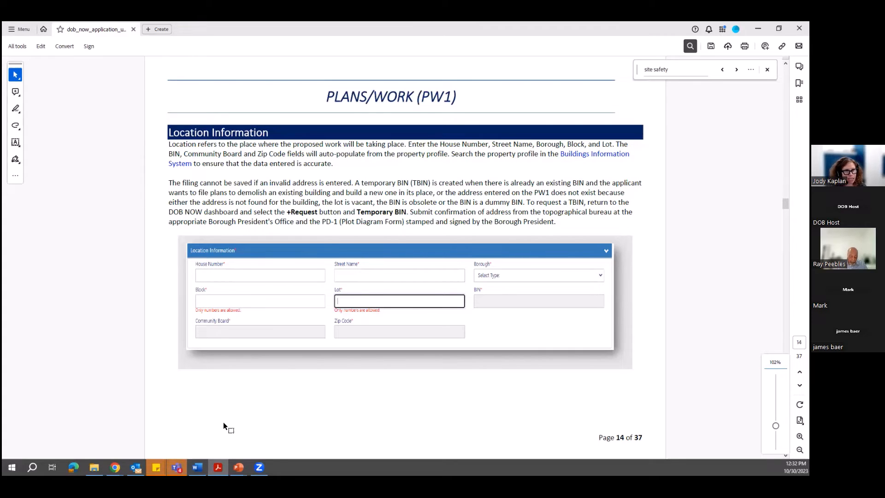
# Step: Locate the Temporary BIN request on the DOB NOW dashboard, and return to the user guide to read the Stakeholders section
pyautogui.click(113, 456)
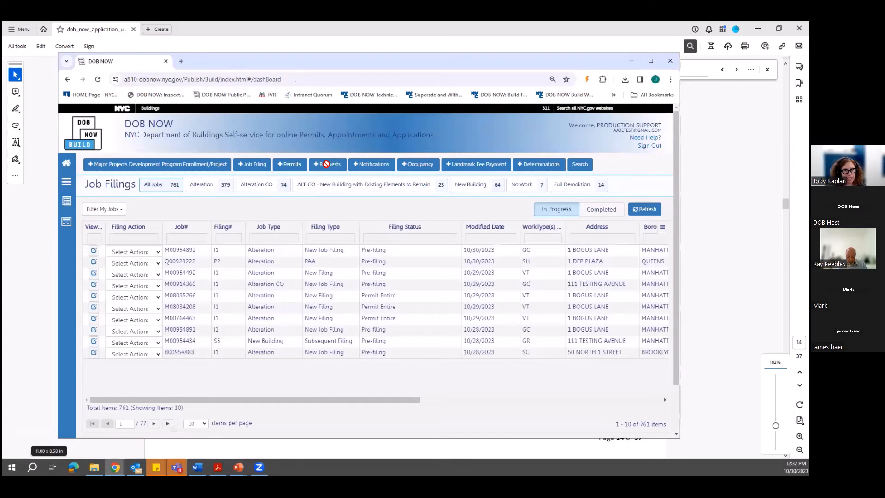
pyautogui.click(326, 164)
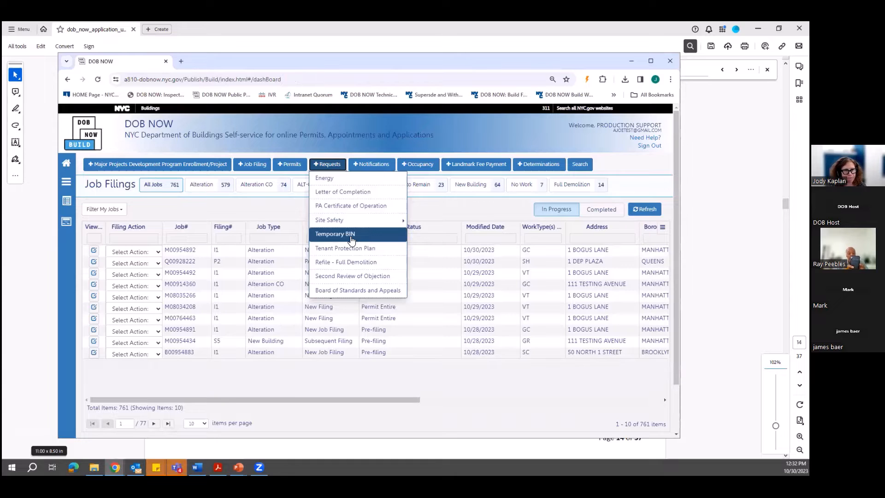
pyautogui.click(703, 282)
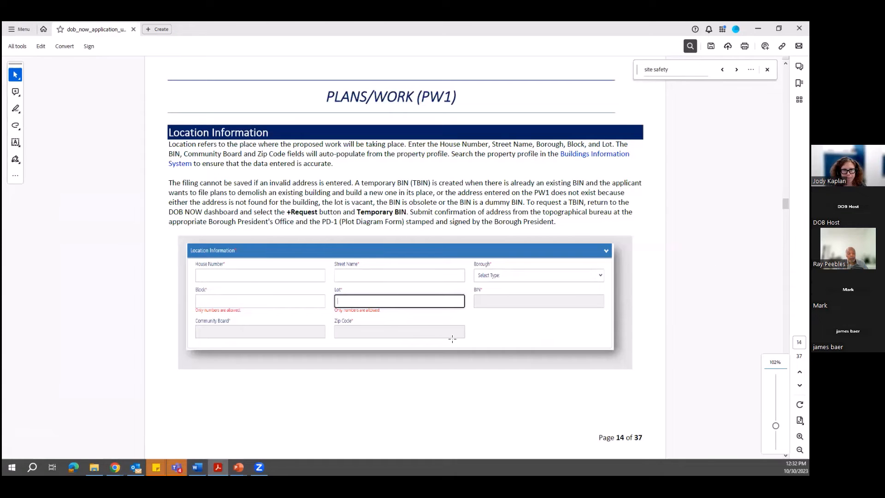
pyautogui.scroll(-5, 452, 339)
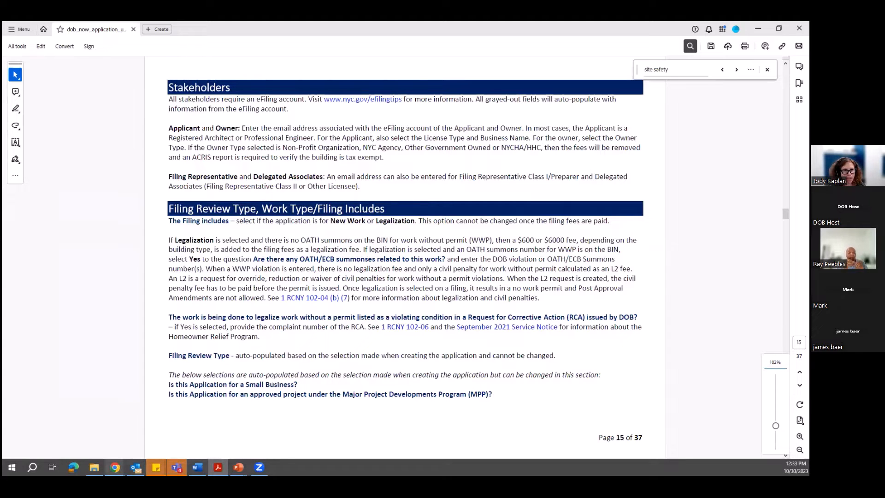
# Step: Switch to DOB NOW, open the newest Alteration filing at 1 Bogus Lane, and expand its Location Information and Stakeholders sections
pyautogui.moveTo(116, 467)
pyautogui.click(136, 438)
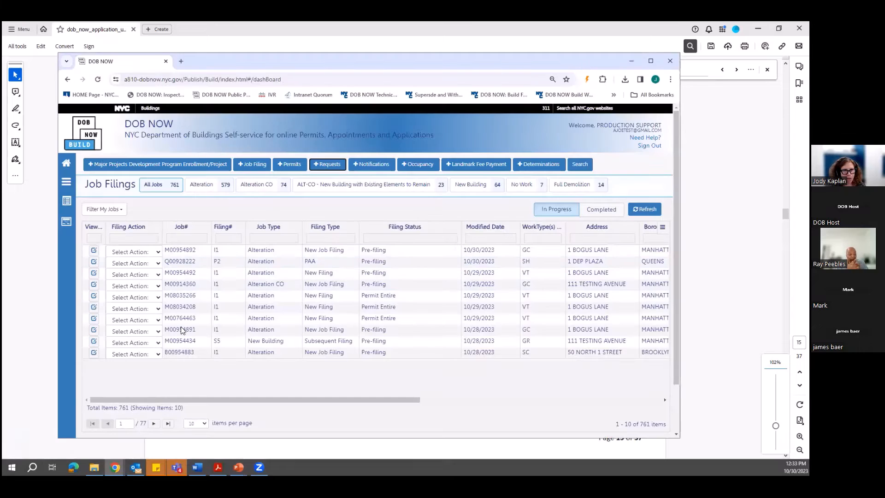
pyautogui.doubleClick(285, 251)
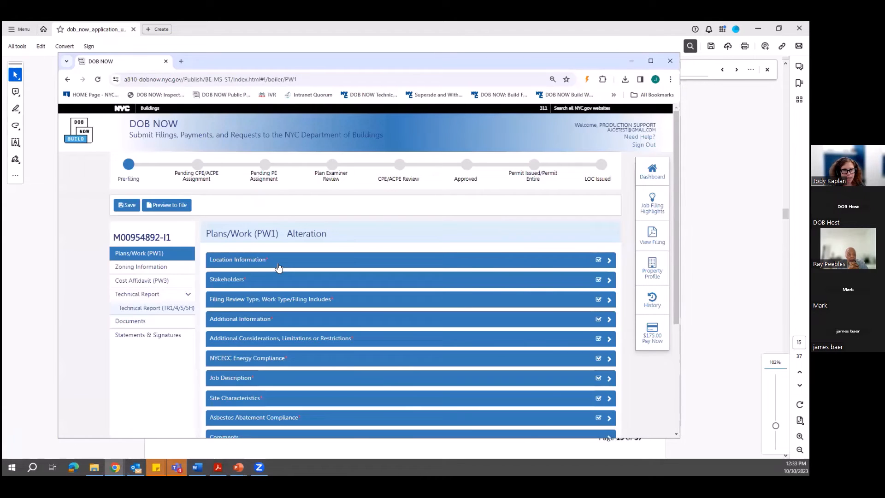
pyautogui.click(278, 267)
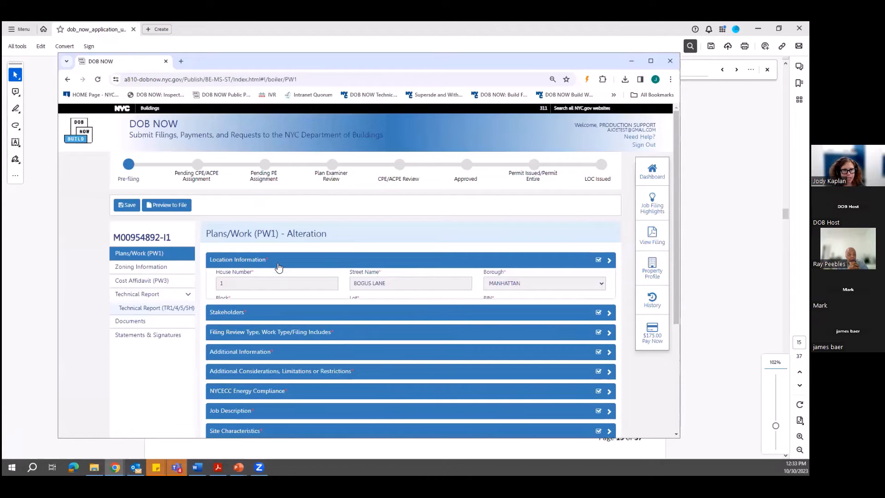
pyautogui.scroll(-3, 291, 298)
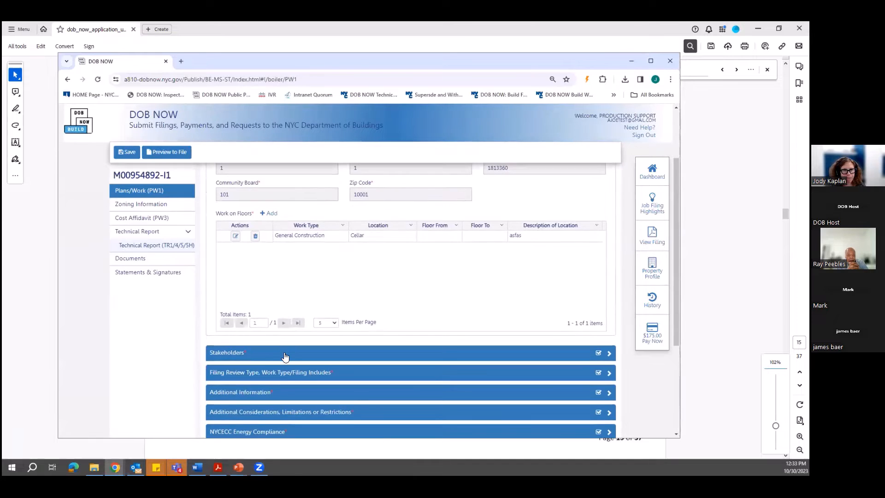
pyautogui.scroll(-5, 283, 325)
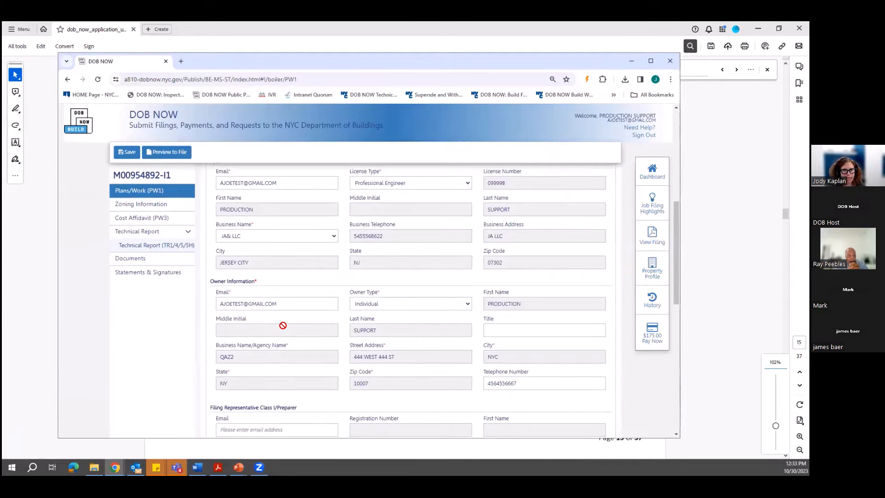
# Step: Save the filing with Owner Type set to Non-Profit Organization Owned and Operated, and check its Required Documents before returning to the user guide
pyautogui.click(385, 263)
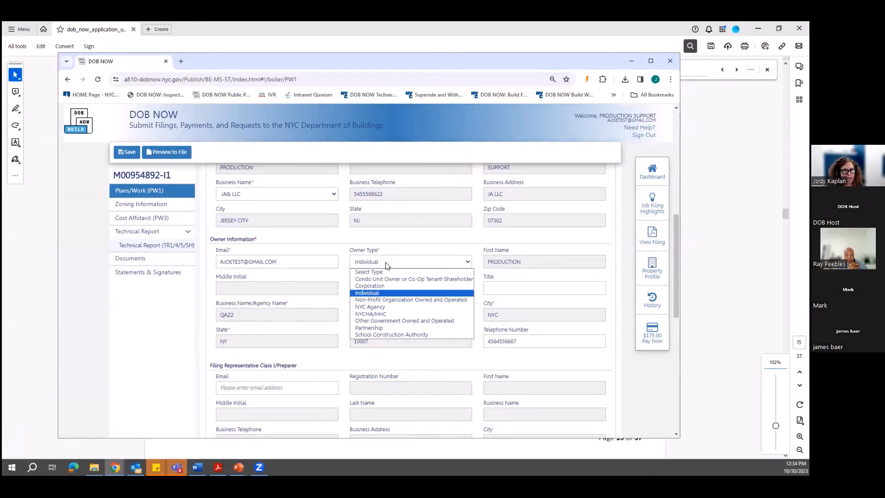
pyautogui.click(376, 300)
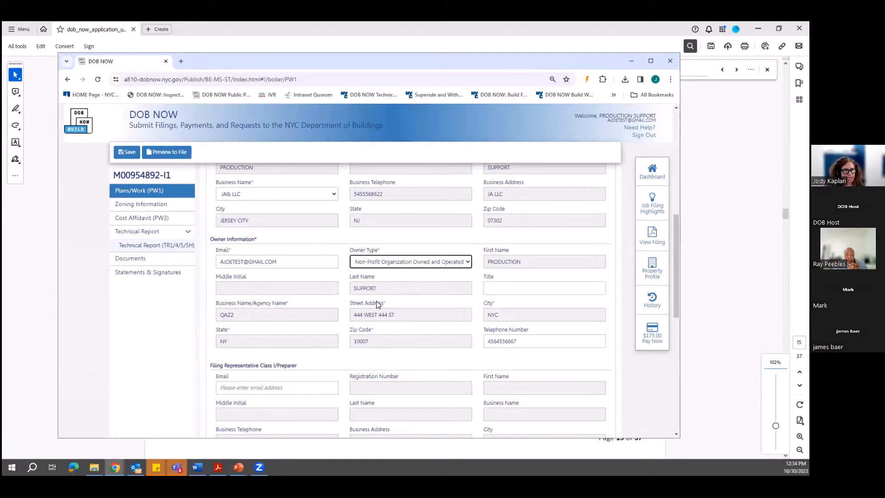
pyautogui.click(127, 154)
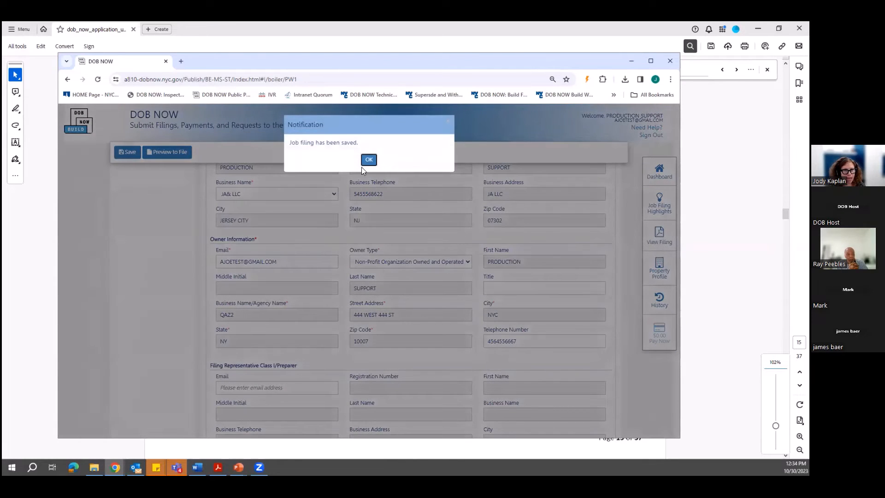
pyautogui.click(367, 160)
pyautogui.click(139, 259)
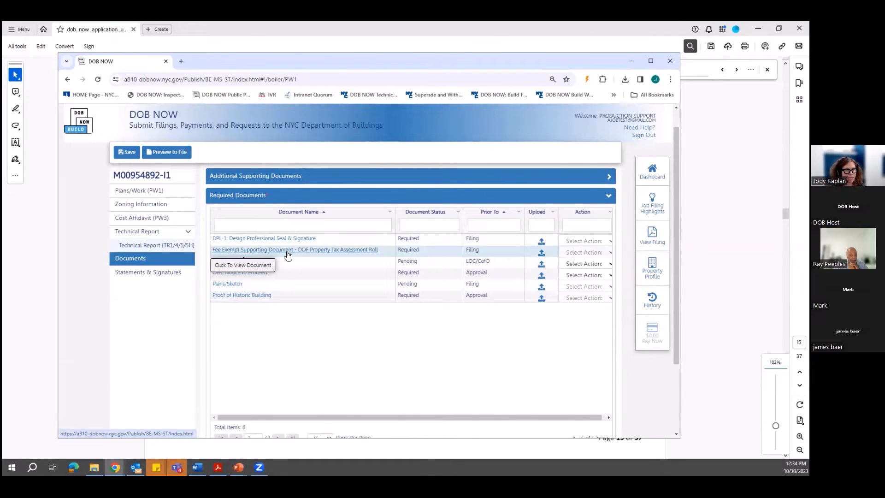
pyautogui.click(43, 277)
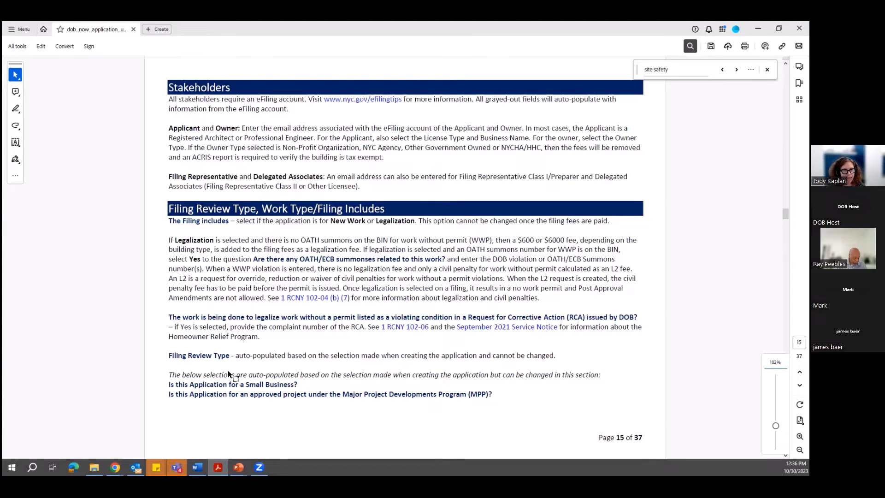
# Step: Review the Stakeholders section in the filing's PW1 through Filing Representative and Delegated Associates, and return to the user guide
pyautogui.moveTo(115, 467)
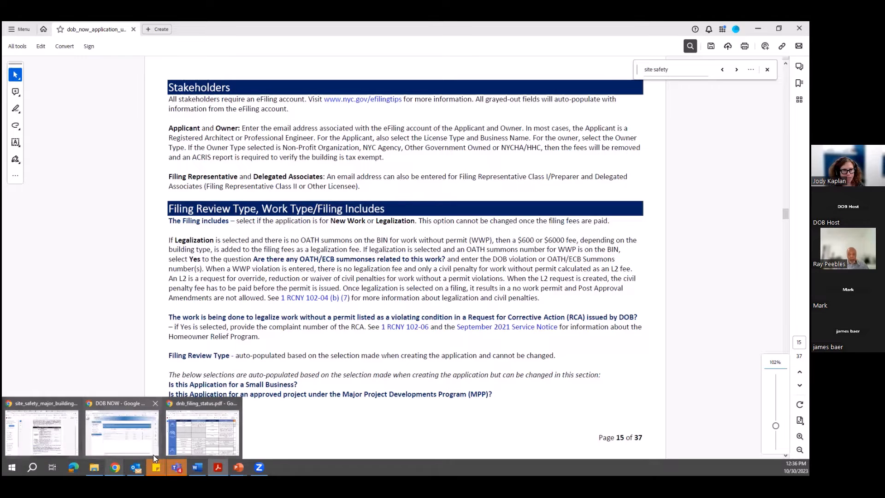
pyautogui.click(122, 431)
pyautogui.click(136, 190)
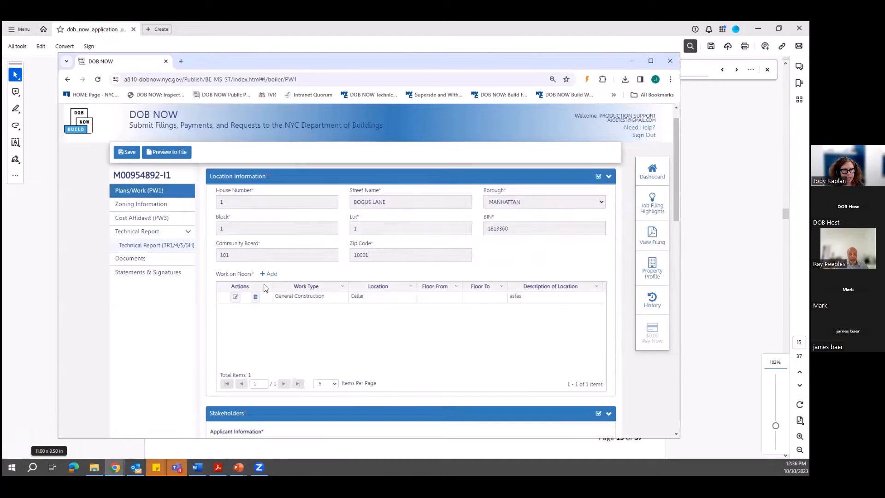
pyautogui.scroll(-5, 295, 348)
pyautogui.scroll(-5, 296, 348)
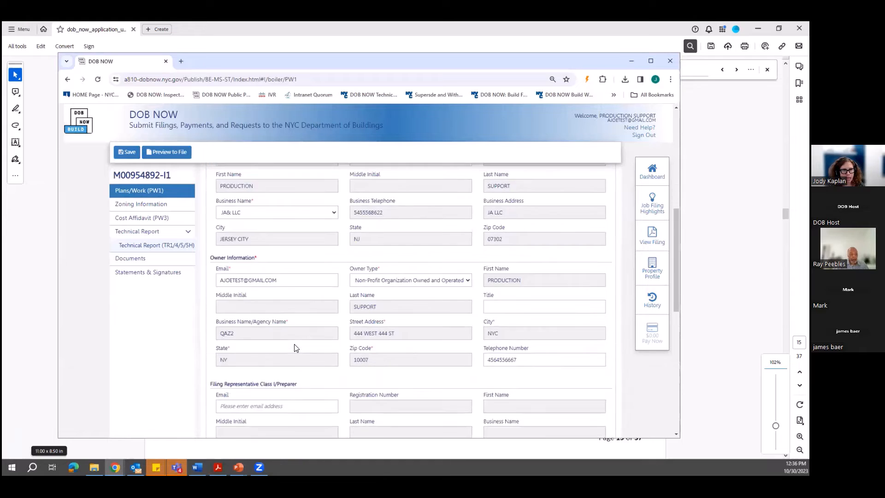
pyautogui.scroll(-2, 338, 344)
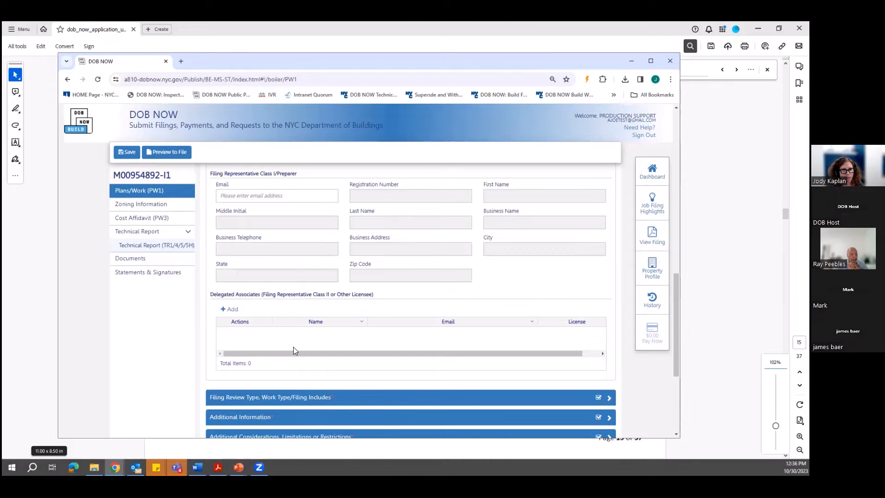
pyautogui.click(712, 289)
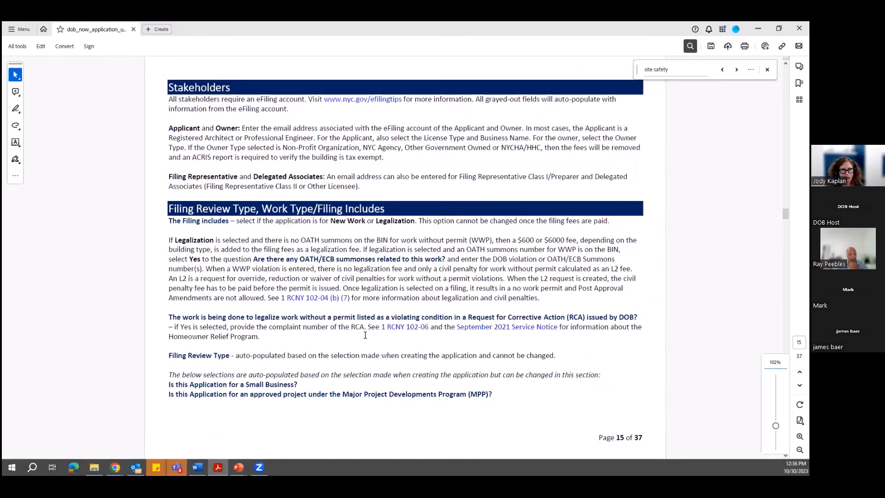
pyautogui.press('Right')
pyautogui.press('Left')
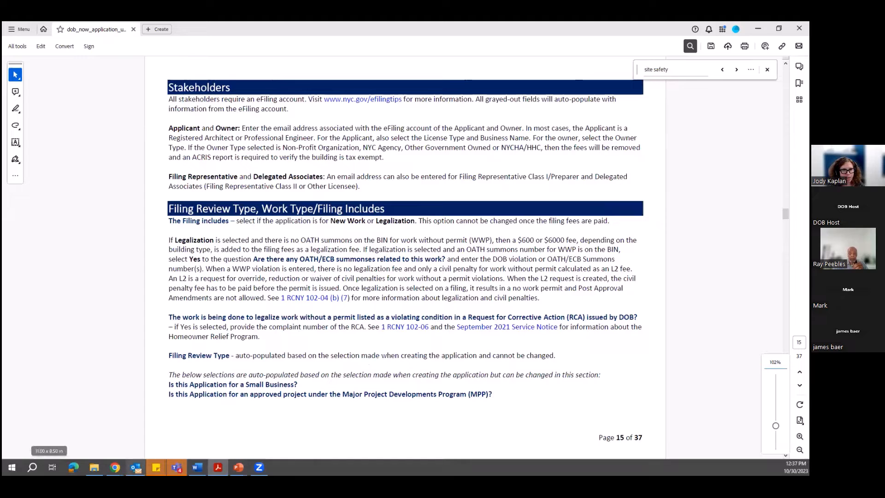
pyautogui.moveTo(115, 467)
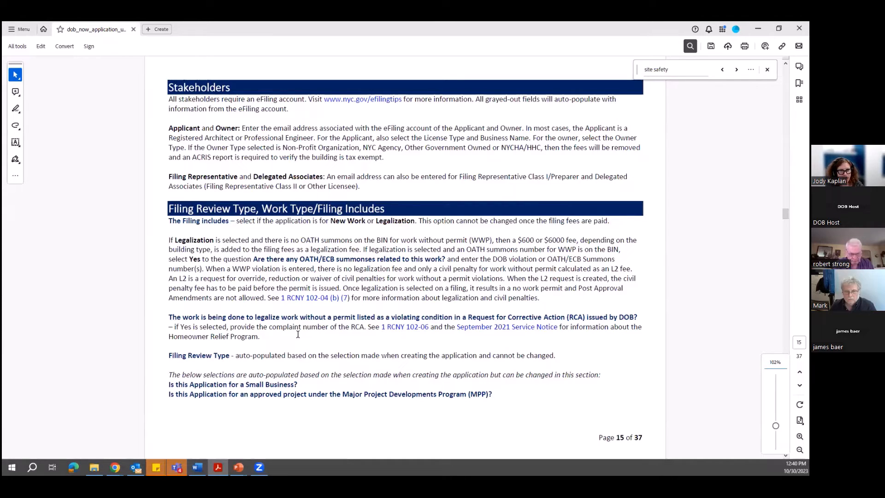
pyautogui.scroll(-1, 298, 334)
pyautogui.scroll(1, 298, 334)
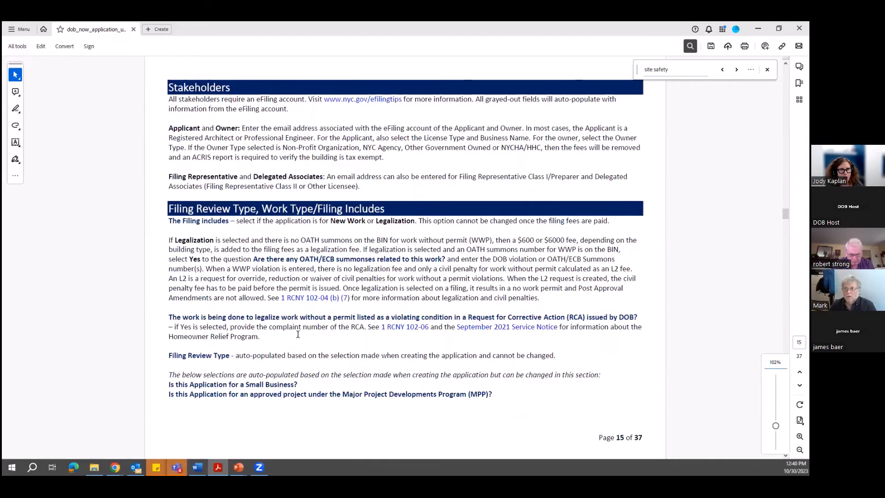
# Step: Expand Filing Review Type, Work Type/Filing Includes in the DOB NOW filing and view the options for who performs the final inspection
pyautogui.moveTo(115, 465)
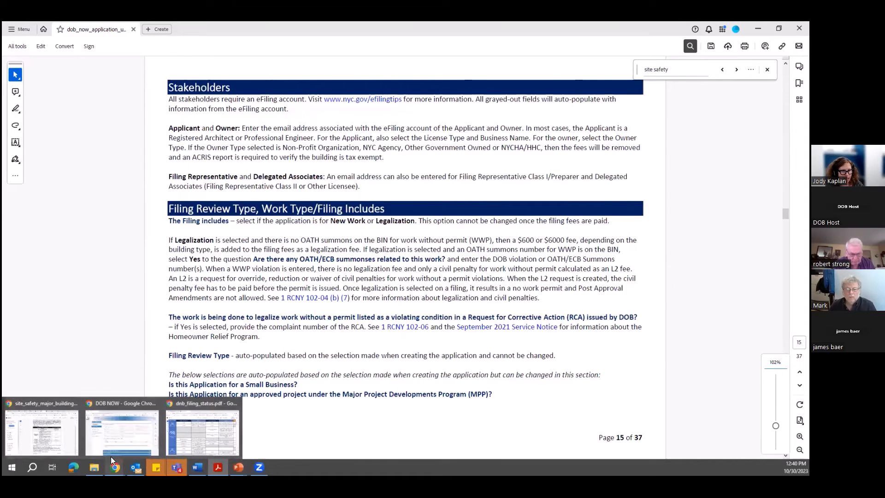
pyautogui.click(129, 441)
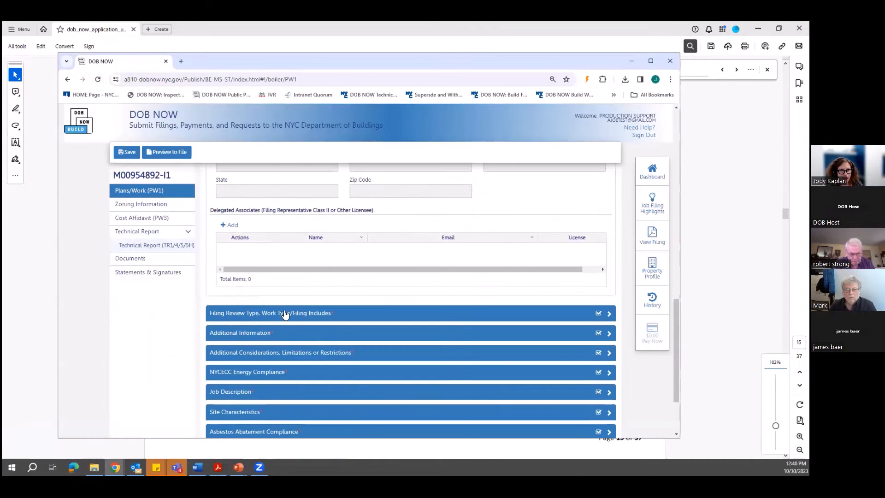
pyautogui.click(324, 317)
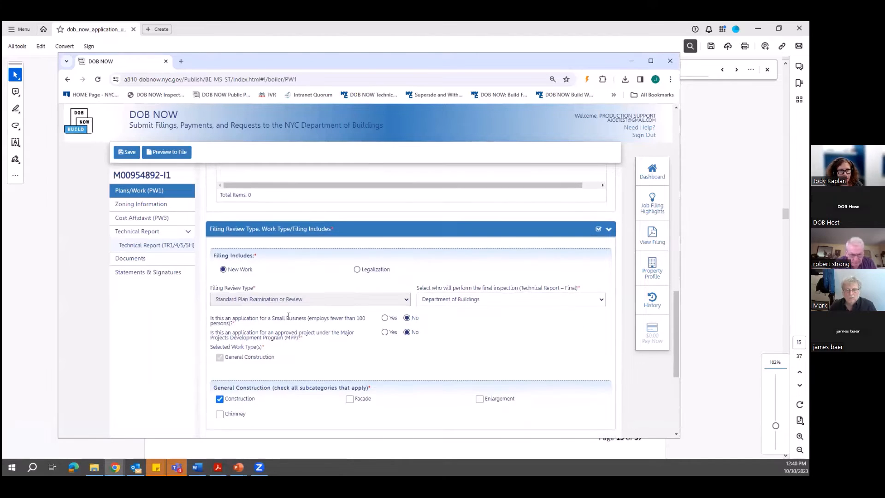
pyautogui.scroll(-1, 295, 320)
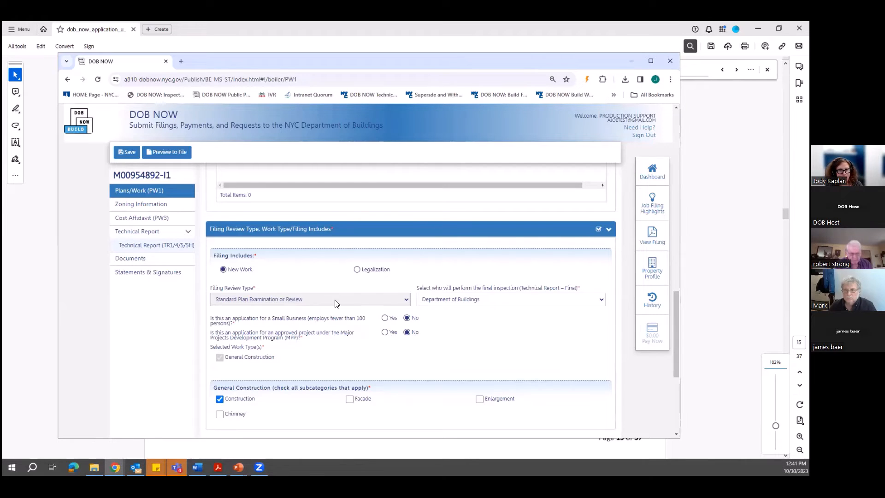
pyautogui.click(491, 302)
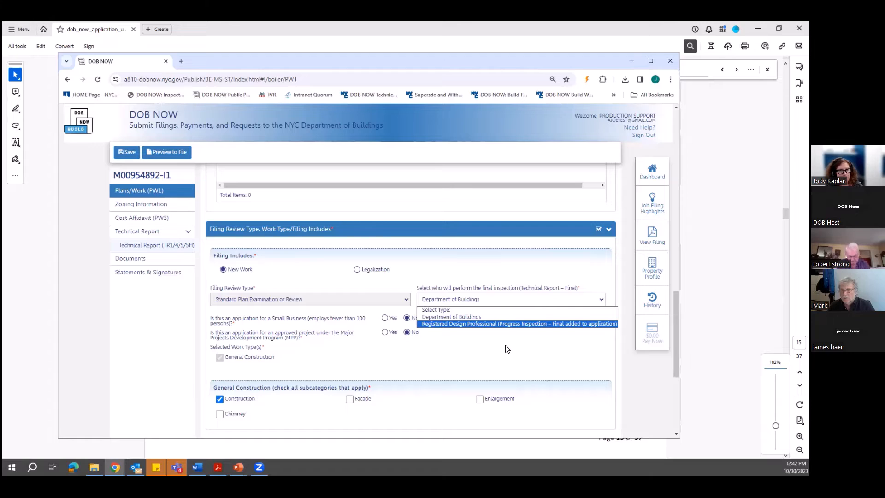
pyautogui.click(359, 285)
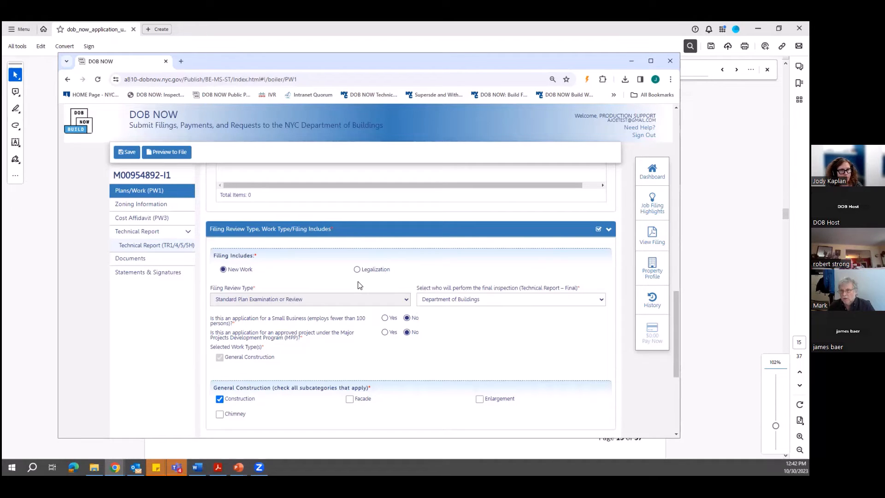
# Step: Try Legalization for Filing Includes and Yes for the Small Business question, setting them back to New Work and No
pyautogui.click(358, 269)
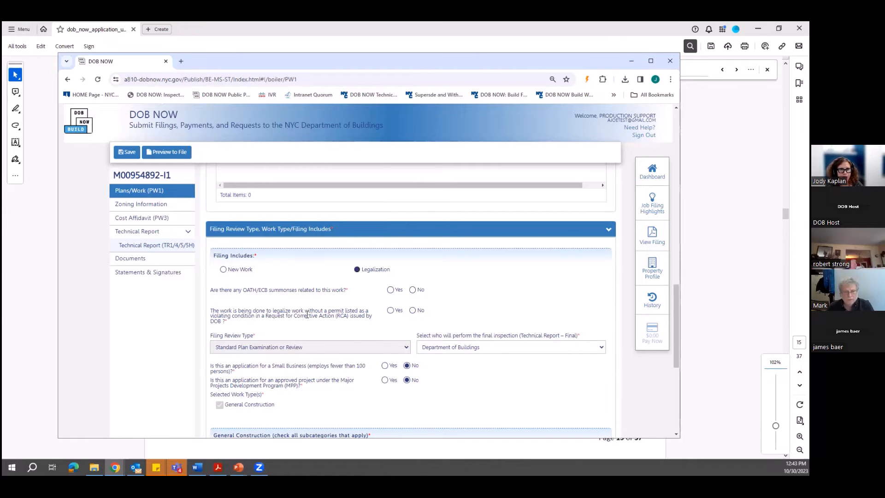
pyautogui.click(223, 271)
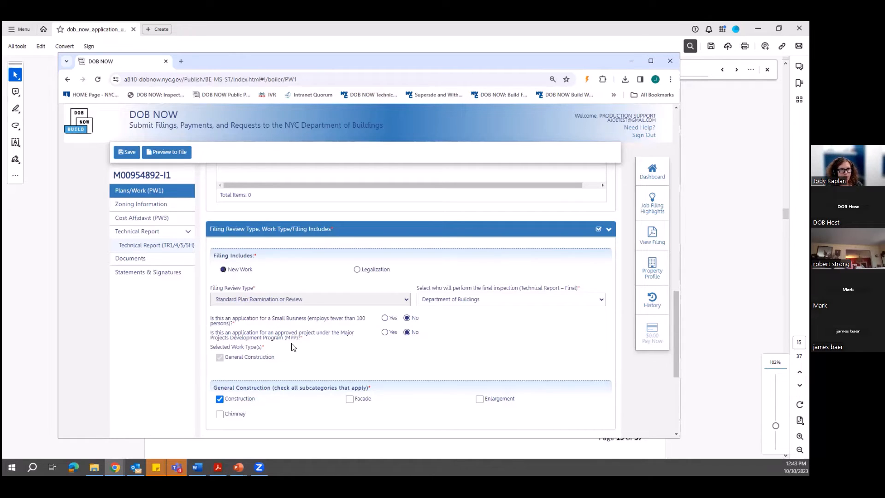
pyautogui.click(385, 317)
pyautogui.click(407, 318)
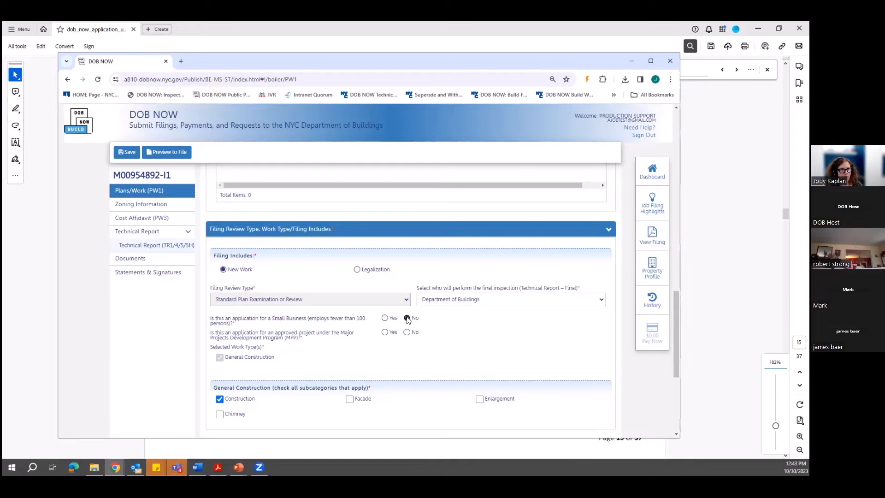
# Step: Try Yes for the Major Projects Development Program question, cancel the project selection, and answer No
pyautogui.click(385, 332)
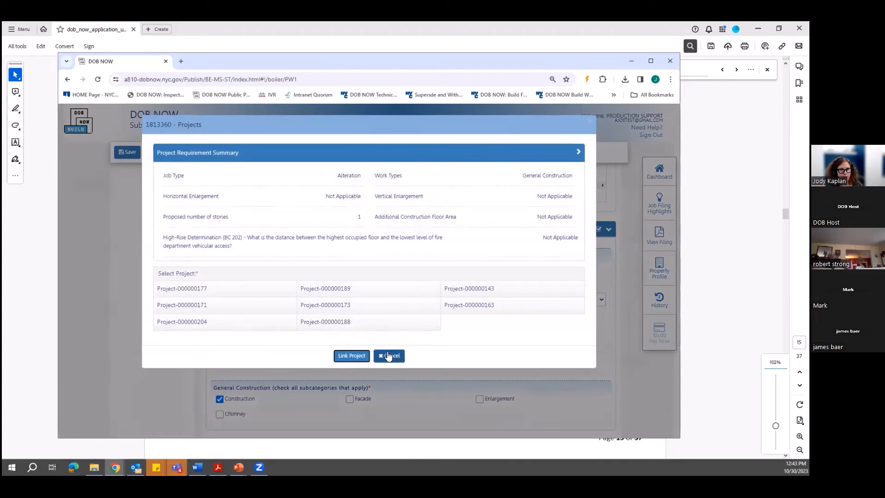
pyautogui.click(390, 356)
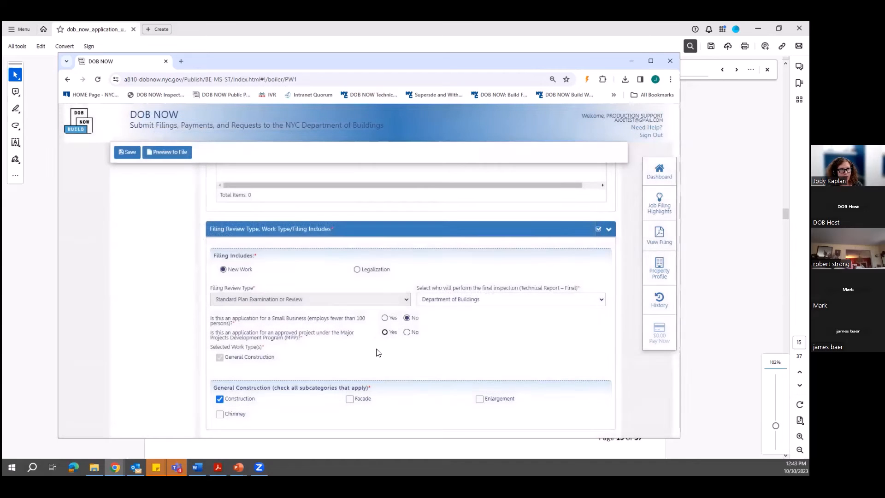
pyautogui.click(406, 332)
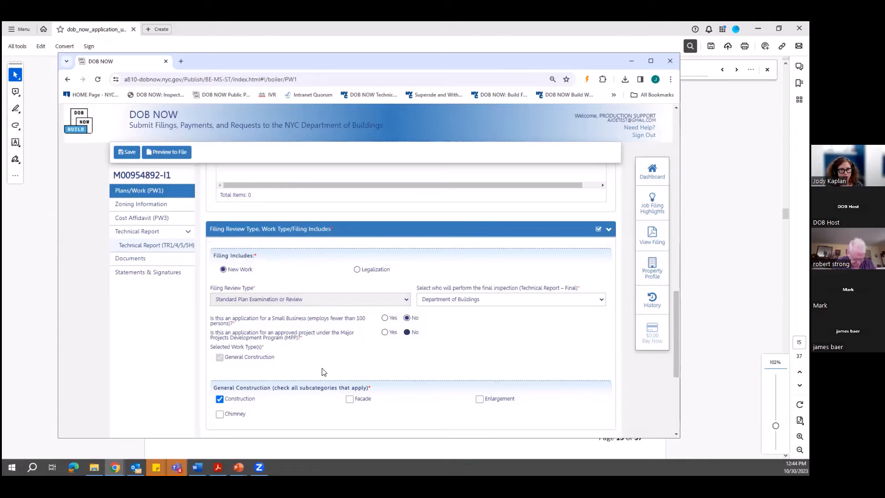
# Step: View the General Construction subcategories and the Additional Information section, and return to the user guide's work type descriptions on page 16
pyautogui.scroll(-1, 313, 369)
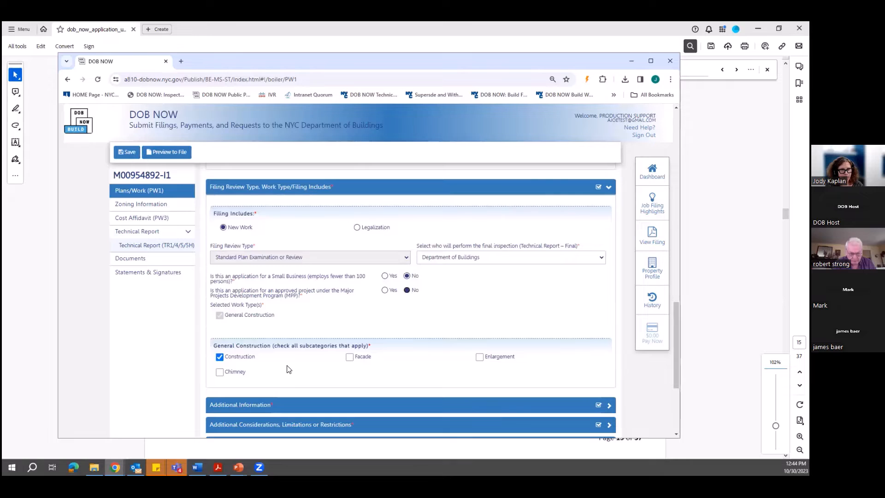
pyautogui.scroll(-2, 288, 369)
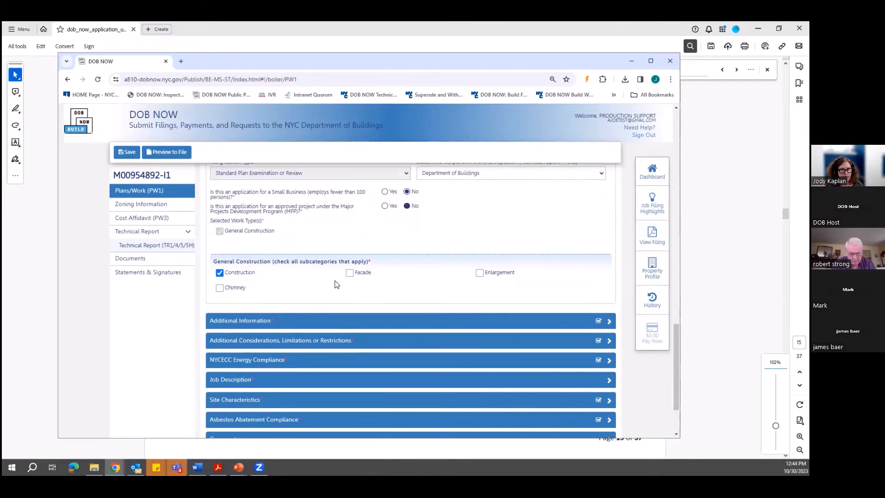
pyautogui.click(335, 322)
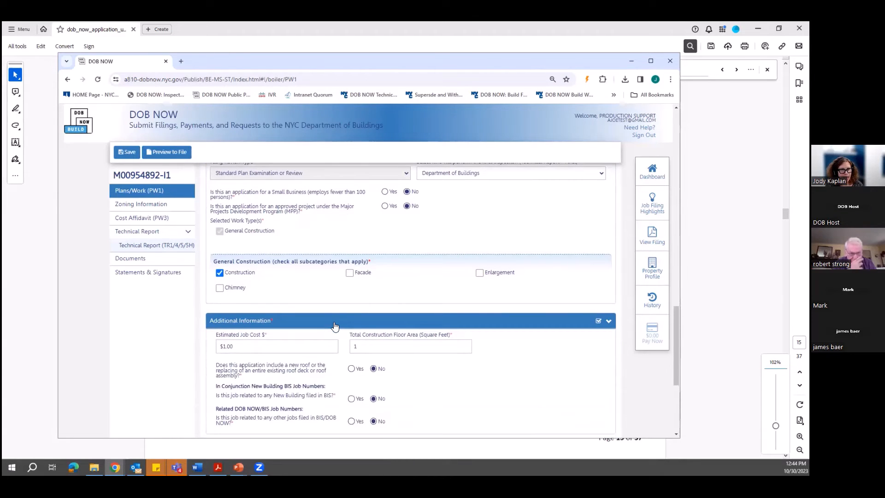
pyautogui.click(717, 247)
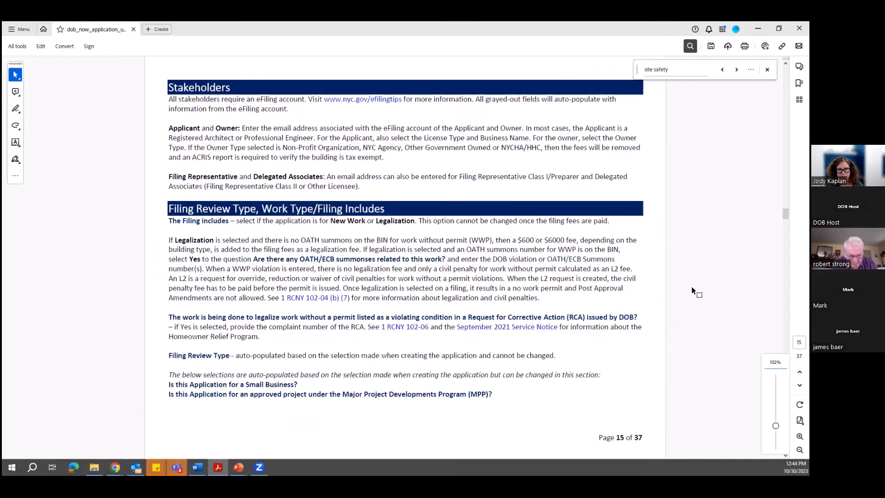
pyautogui.scroll(-2, 370, 347)
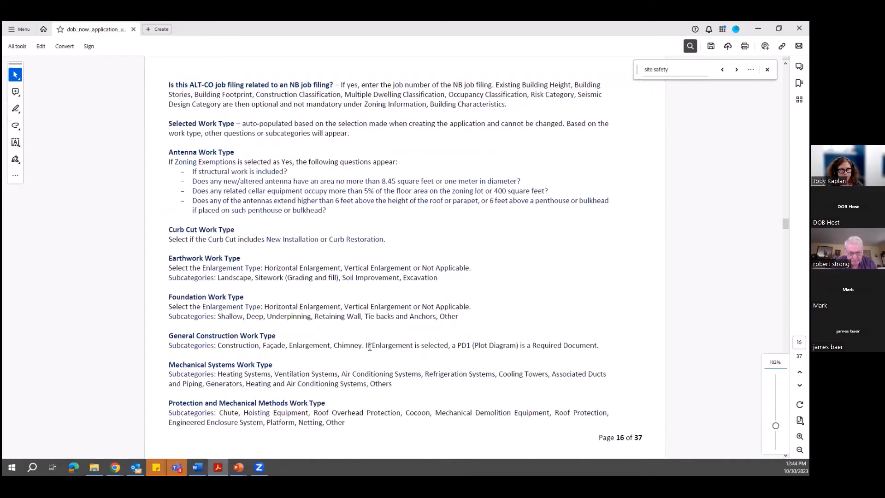
# Step: Review Filing Review Type, Work Type/Filing Includes on page 15 of the user guide and in the DOB NOW filing
pyautogui.scroll(2, 369, 347)
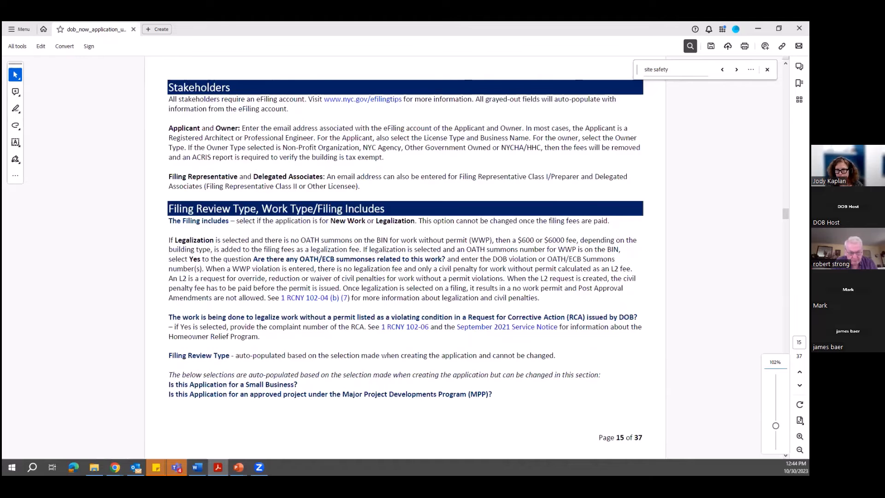
pyautogui.scroll(-2, 441, 393)
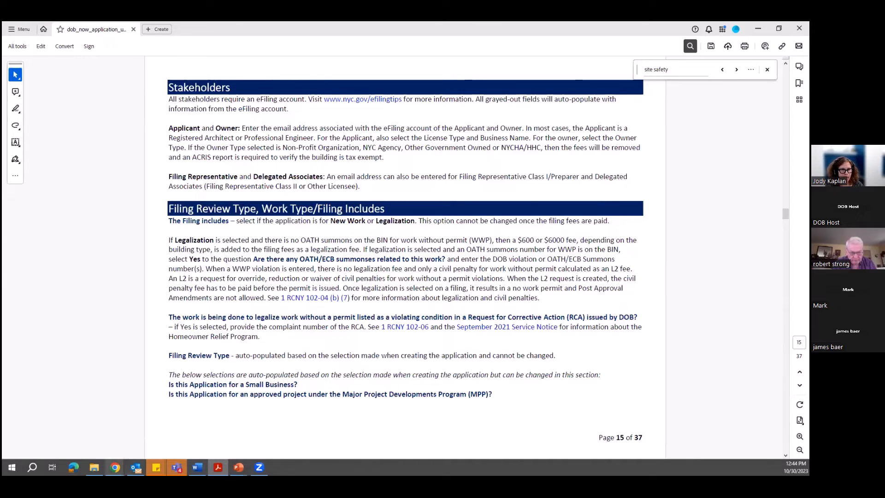
pyautogui.moveTo(115, 468)
pyautogui.click(122, 433)
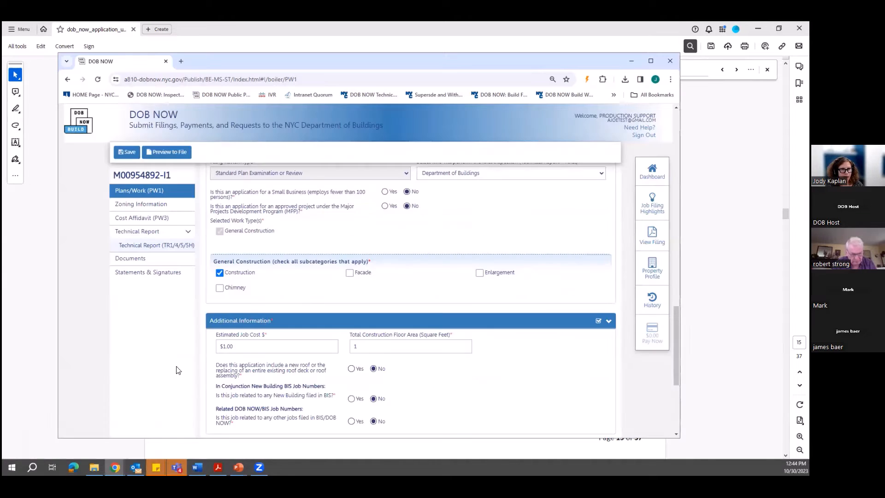
pyautogui.scroll(2, 232, 302)
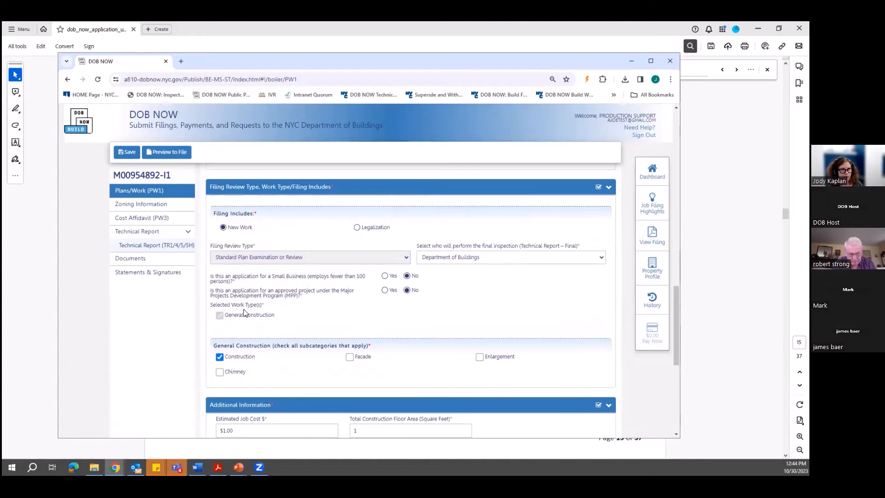
# Step: Read the user guide's work types and Additional Information on pages 16 and 17, and view the Additional Information section in the DOB NOW filing
pyautogui.click(718, 297)
pyautogui.scroll(-2, 316, 339)
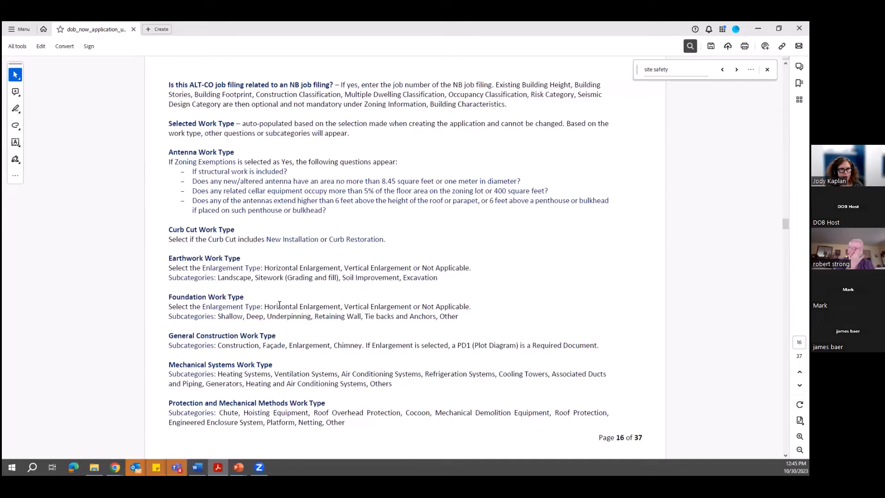
pyautogui.scroll(-2, 274, 305)
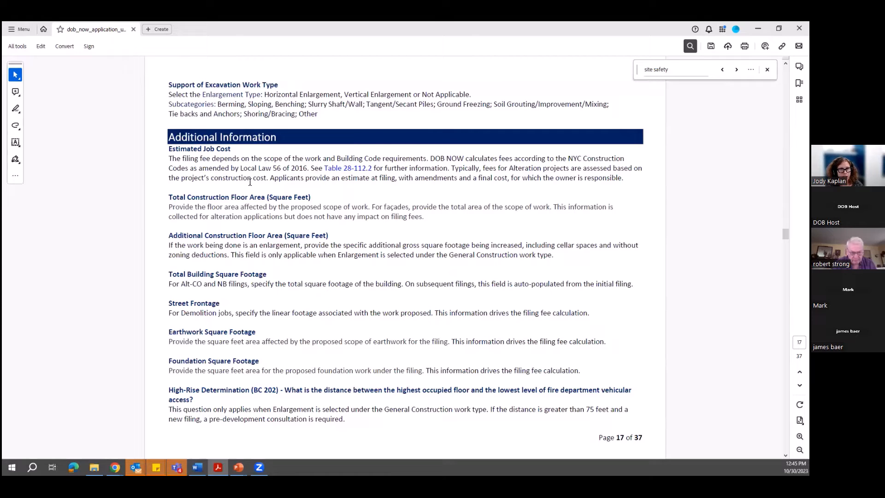
pyautogui.moveTo(115, 467)
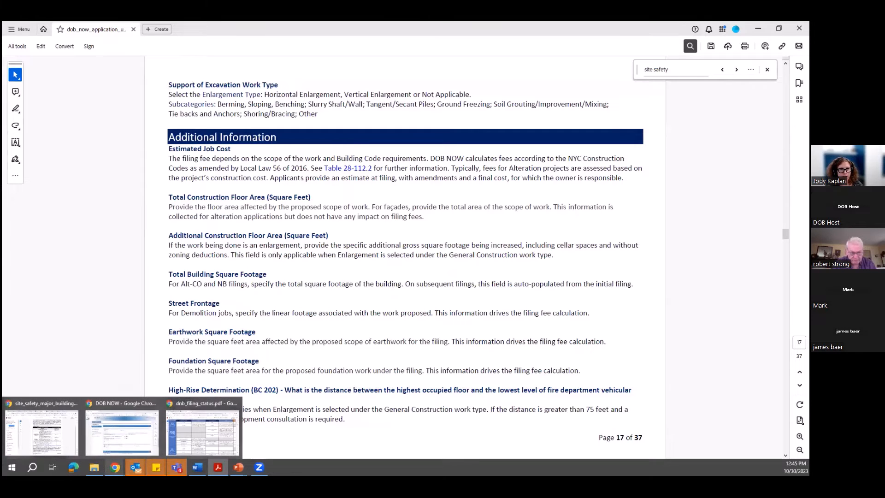
pyautogui.click(158, 437)
pyautogui.scroll(-2, 280, 352)
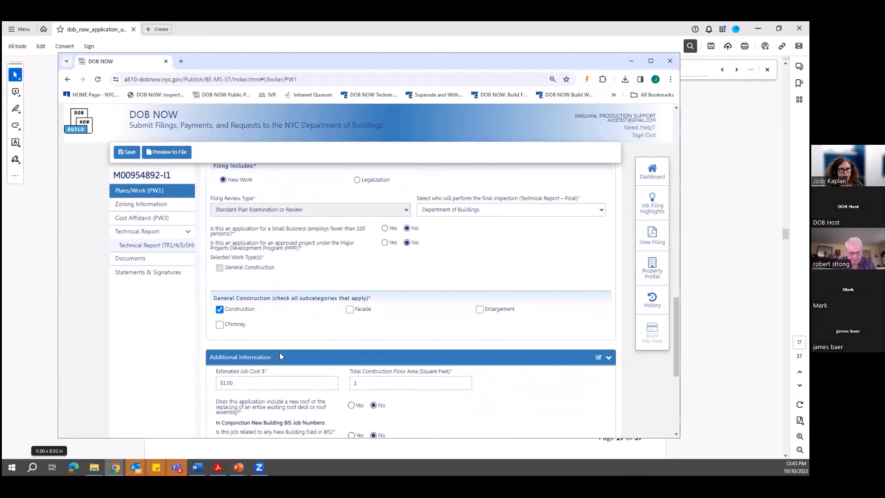
pyautogui.scroll(-2, 280, 353)
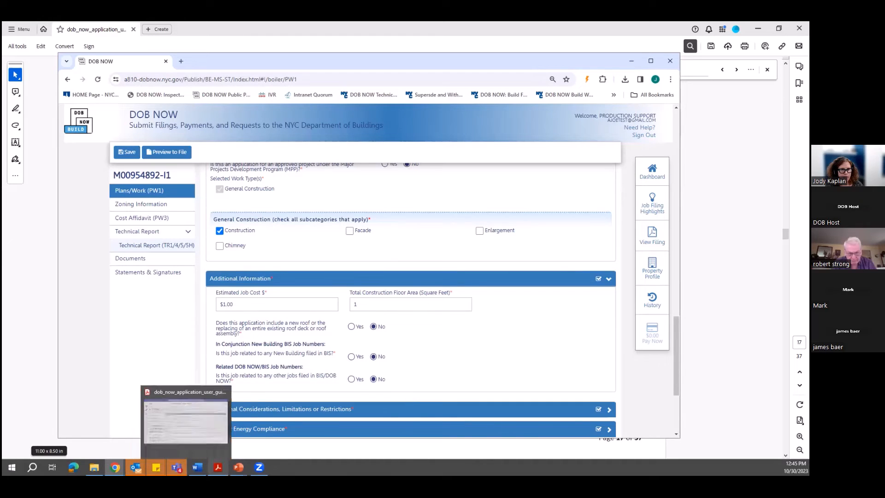
# Step: Compare page 17 of the user guide with the filing's job cost, floor area and related job questions, and return to the guide
pyautogui.click(215, 450)
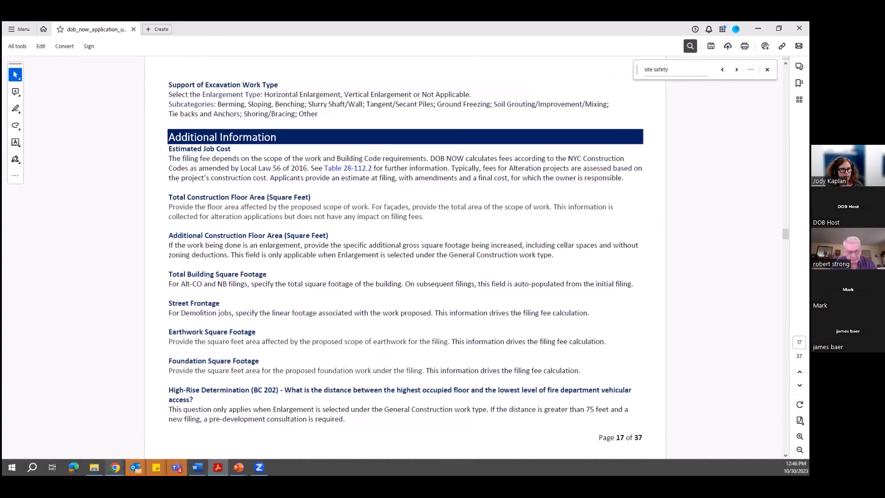
pyautogui.moveTo(115, 467)
pyautogui.click(122, 431)
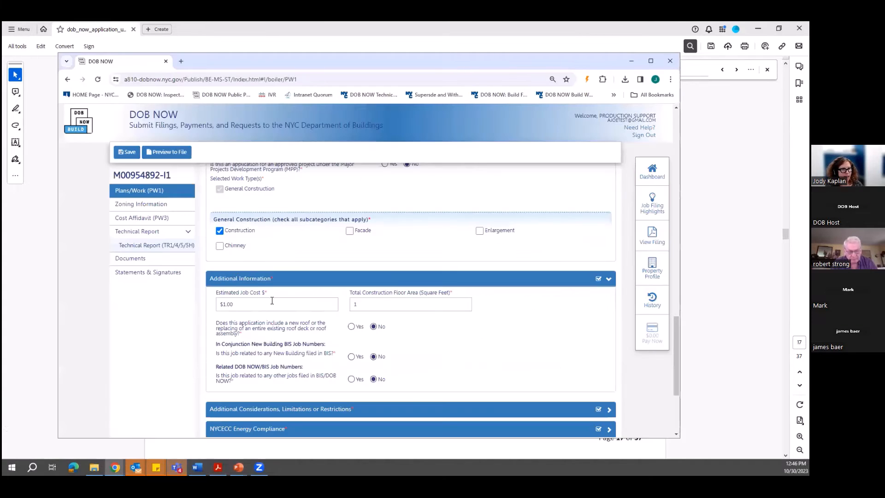
pyautogui.scroll(-1, 272, 301)
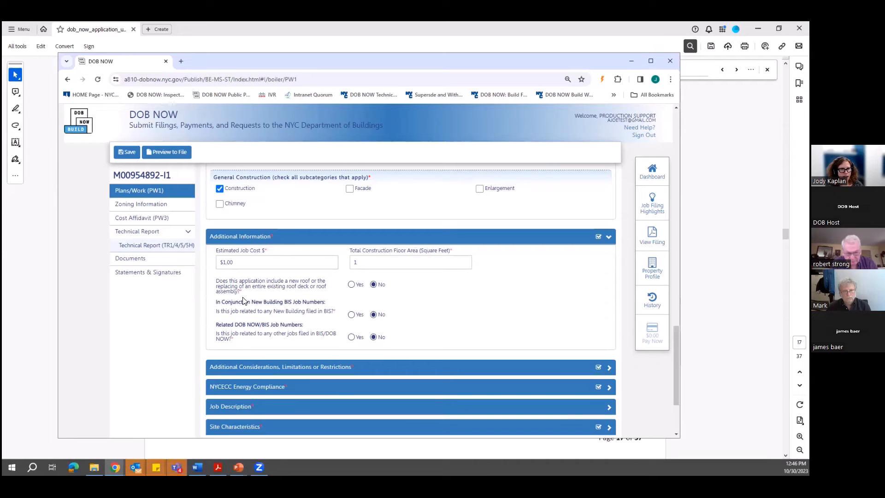
pyautogui.click(693, 297)
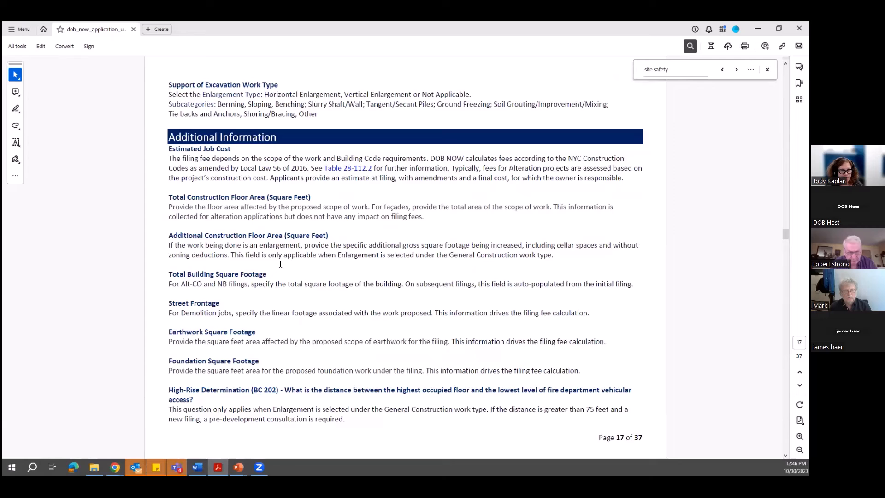
# Step: Read the roof, related job number and Additional Considerations descriptions on page 18 of the user guide, rechecking page 17
pyautogui.scroll(-3, 281, 264)
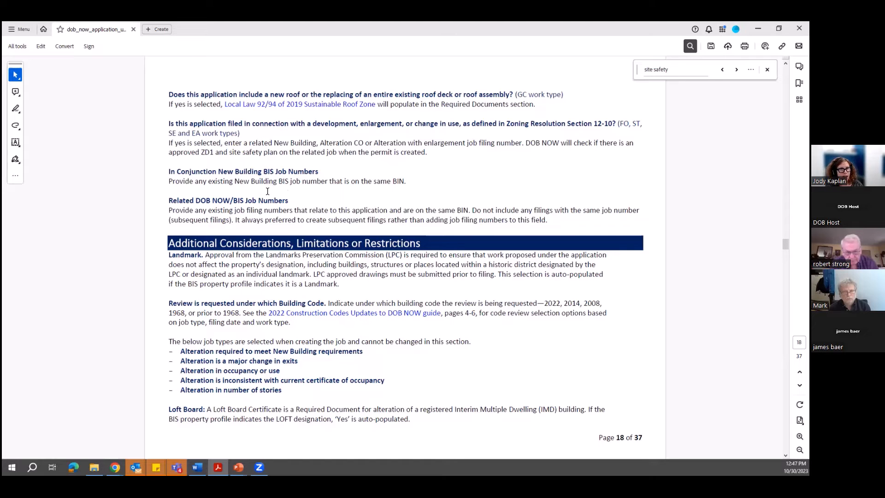
pyautogui.scroll(1, 267, 191)
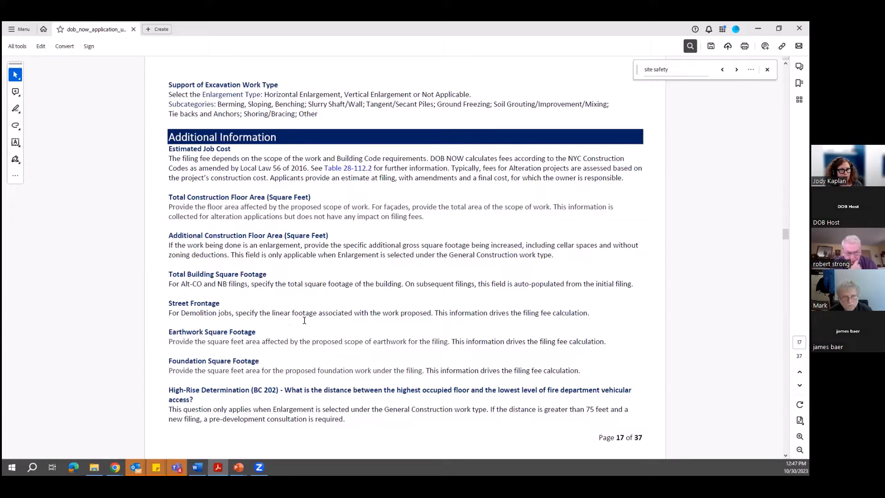
pyautogui.scroll(-1, 304, 321)
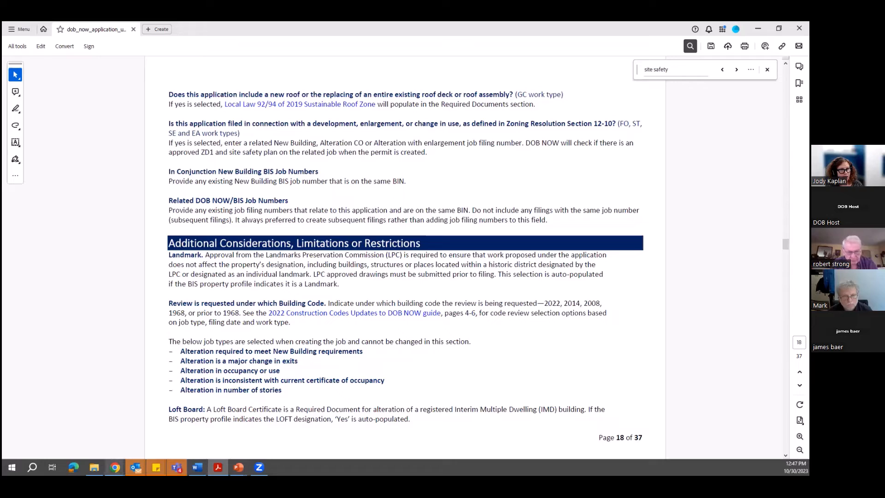
# Step: Switch to the DOB NOW filing and review the PW1 sections from Location Information through Additional Information
pyautogui.moveTo(115, 467)
pyautogui.click(127, 443)
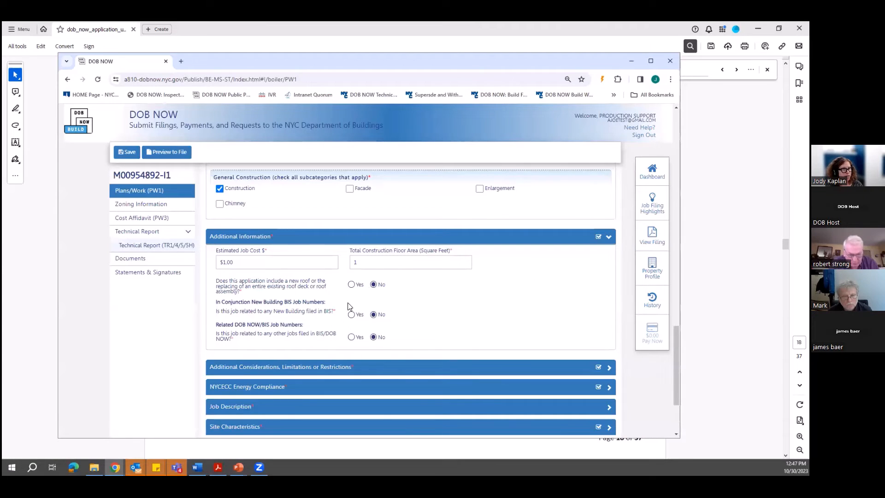
pyautogui.scroll(10, 290, 281)
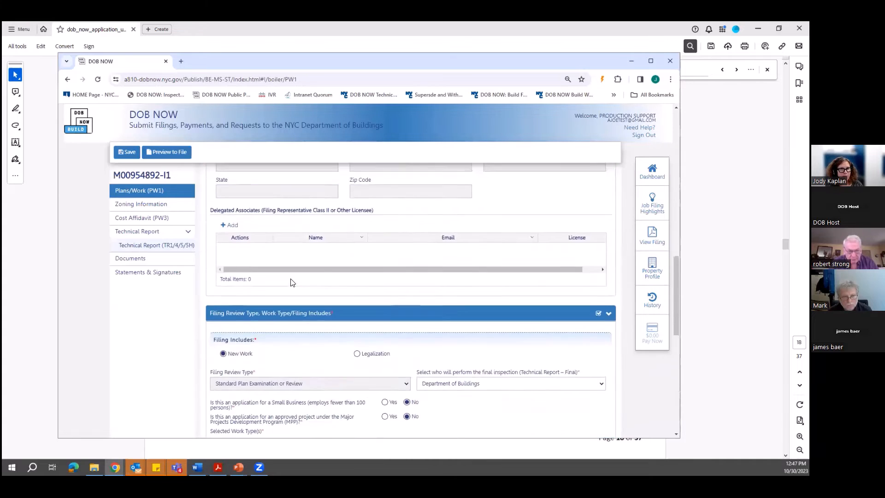
pyautogui.scroll(2, 290, 282)
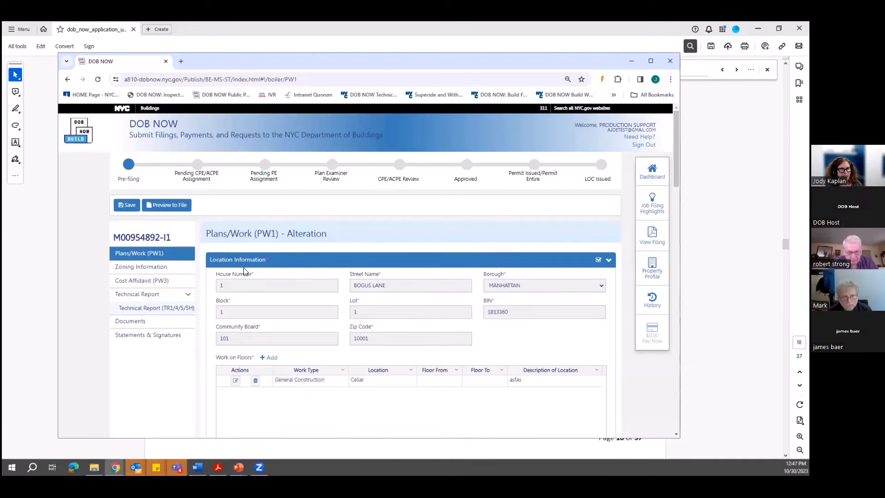
pyautogui.scroll(-4, 293, 302)
pyautogui.scroll(-5, 294, 302)
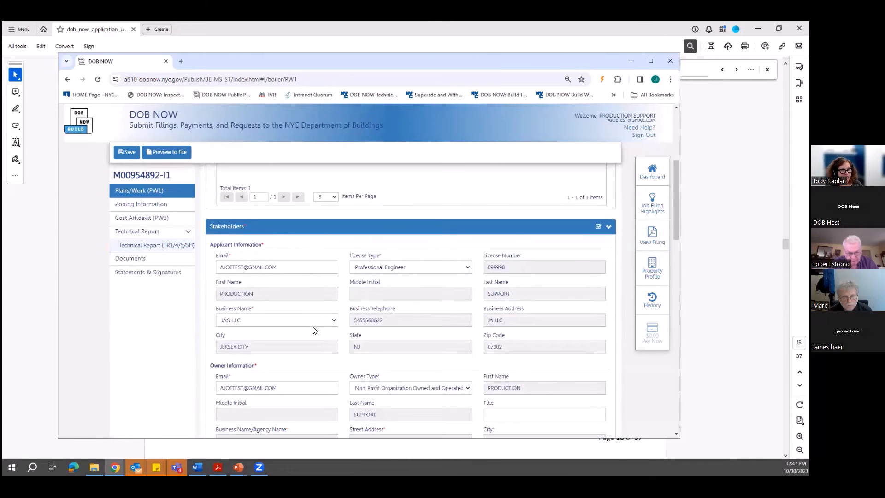
pyautogui.scroll(-10, 313, 330)
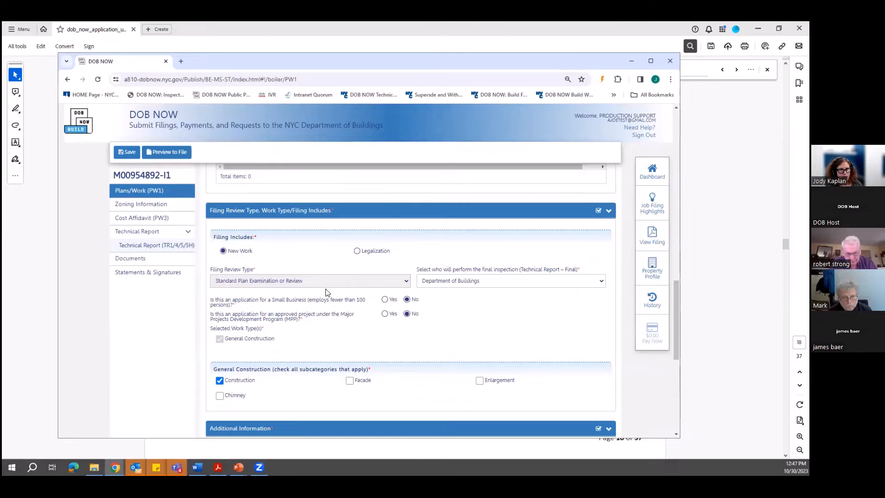
pyautogui.scroll(-4, 325, 307)
pyautogui.scroll(-1, 326, 307)
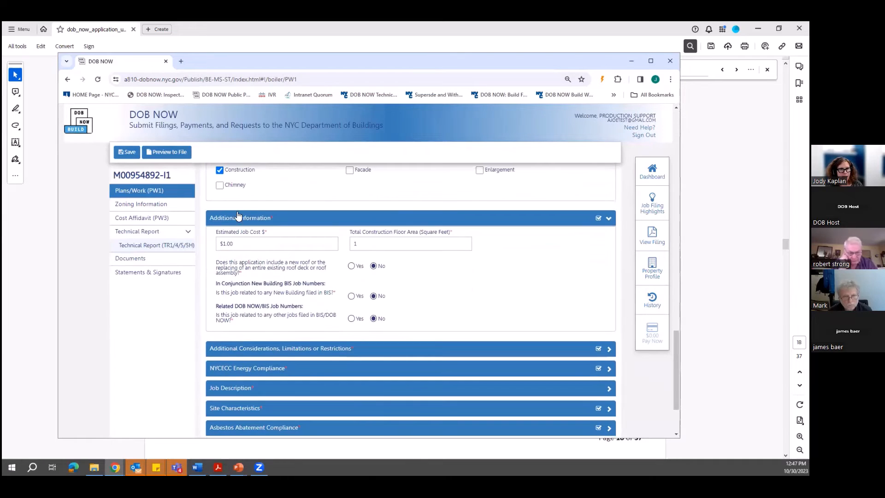
pyautogui.scroll(-1, 340, 291)
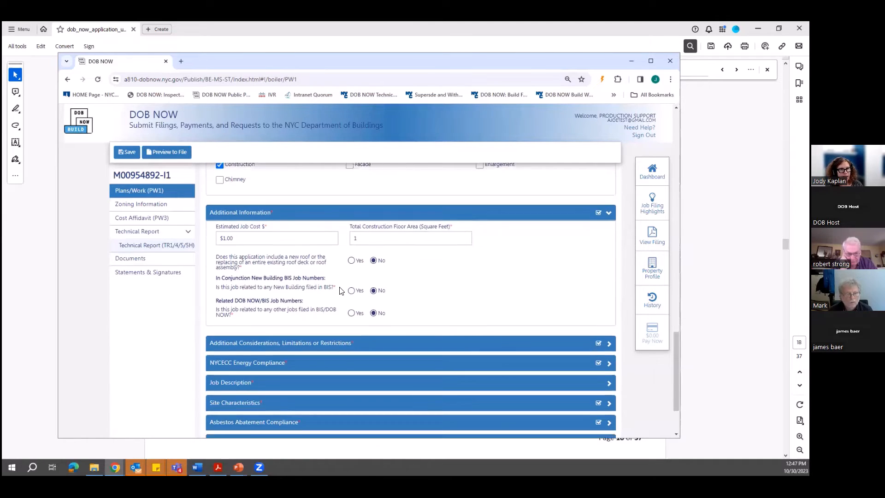
# Step: Expand Additional Considerations, Limitations or Restrictions in the filing, view its questions, and read their descriptions on page 18 of the user guide
pyautogui.click(286, 307)
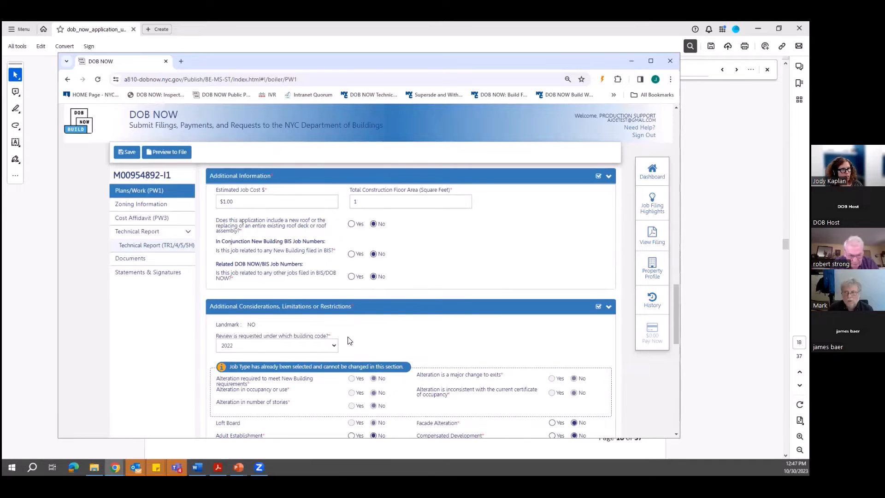
pyautogui.scroll(-3, 348, 340)
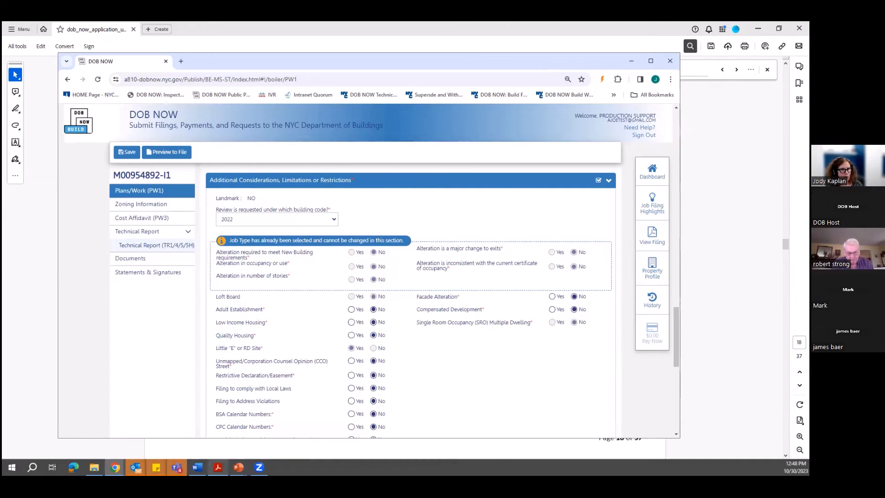
pyautogui.moveTo(218, 467)
pyautogui.click(215, 433)
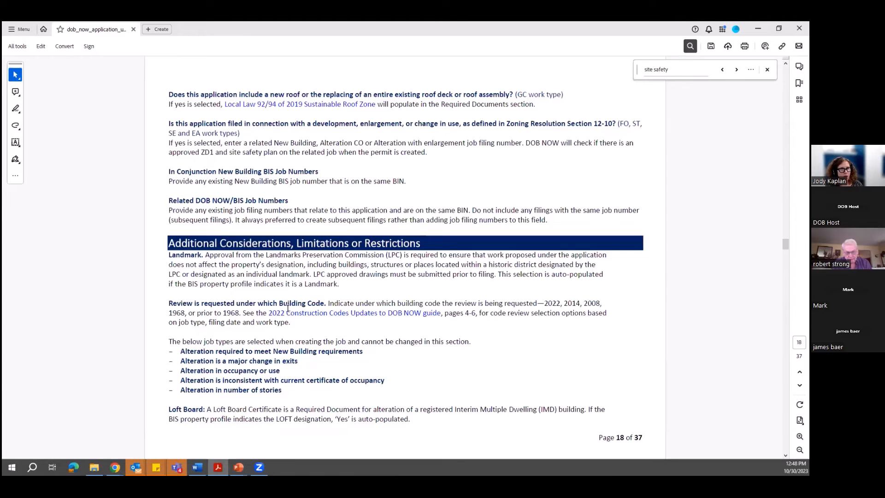
pyautogui.scroll(-1, 290, 308)
pyautogui.scroll(1, 292, 313)
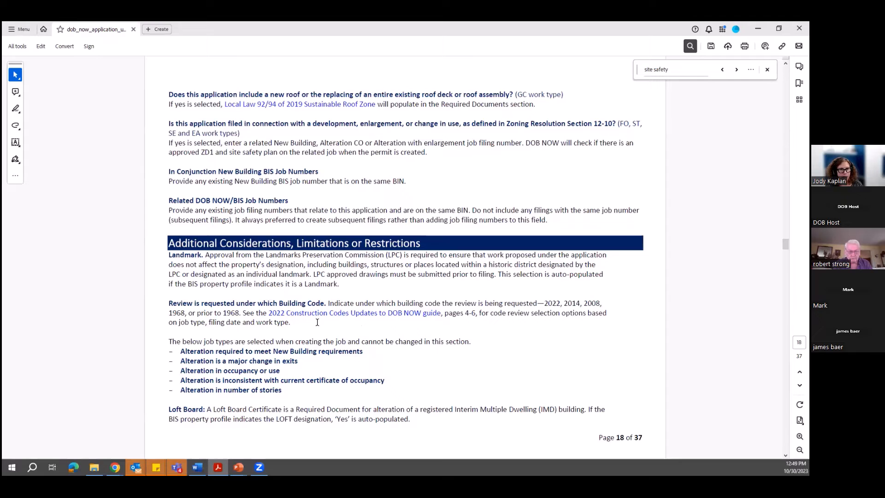
# Step: View the building code options for the review in the DOB NOW filing and check the Job Filing Highlights
pyautogui.moveTo(116, 467)
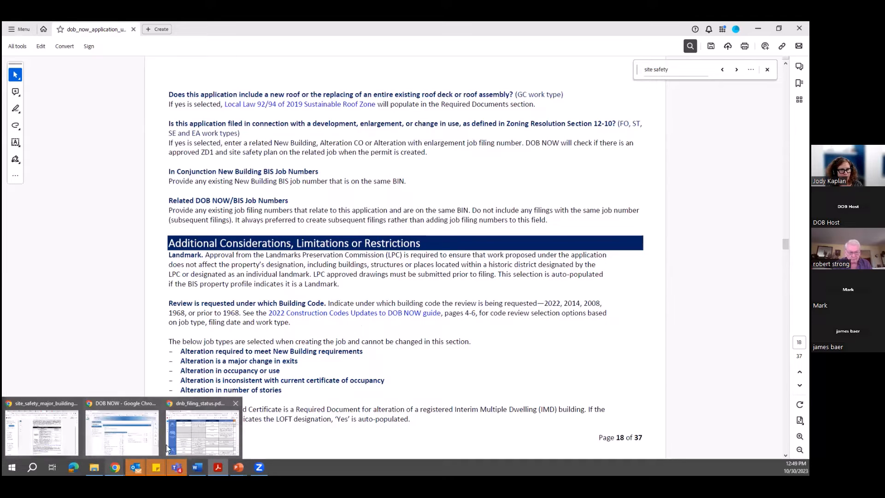
pyautogui.click(166, 444)
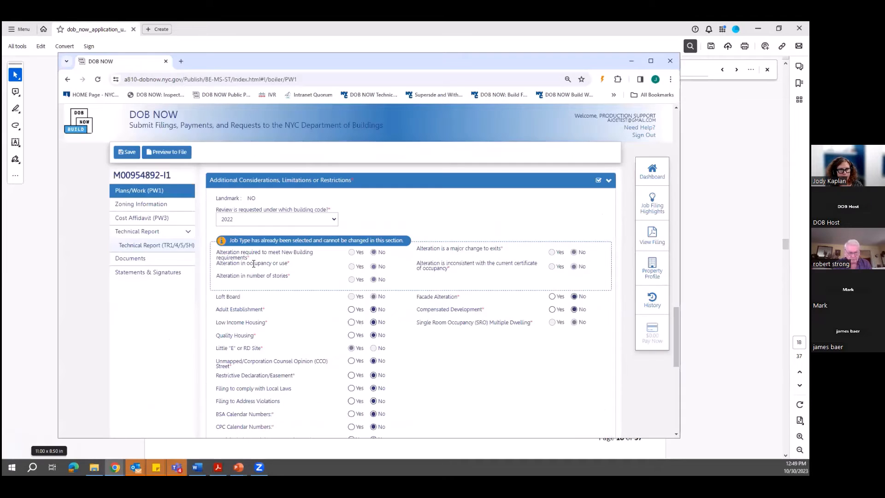
pyautogui.click(276, 225)
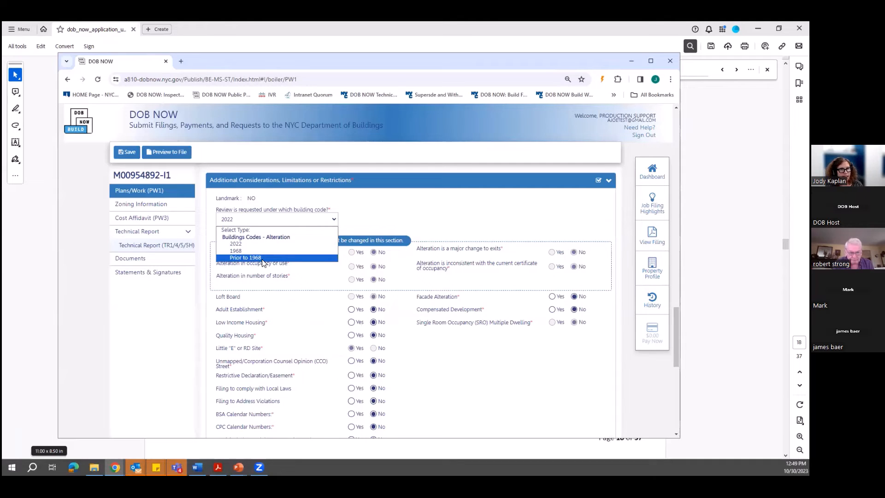
pyautogui.click(653, 202)
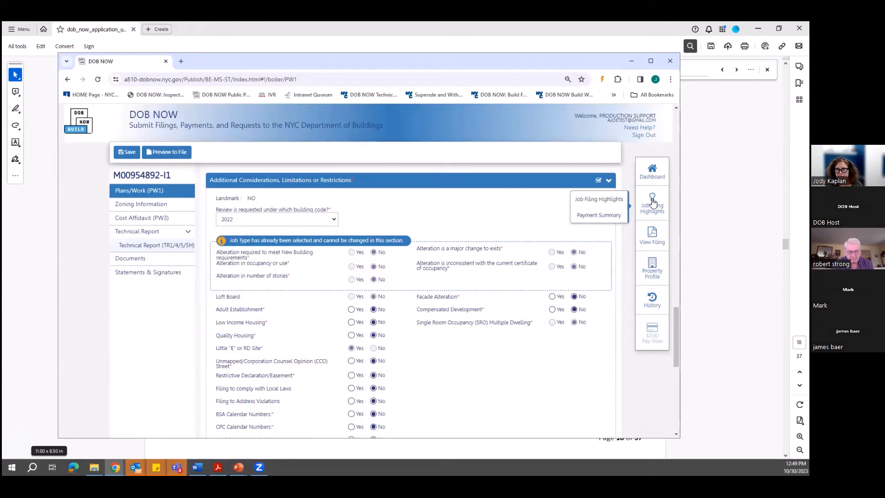
pyautogui.click(599, 199)
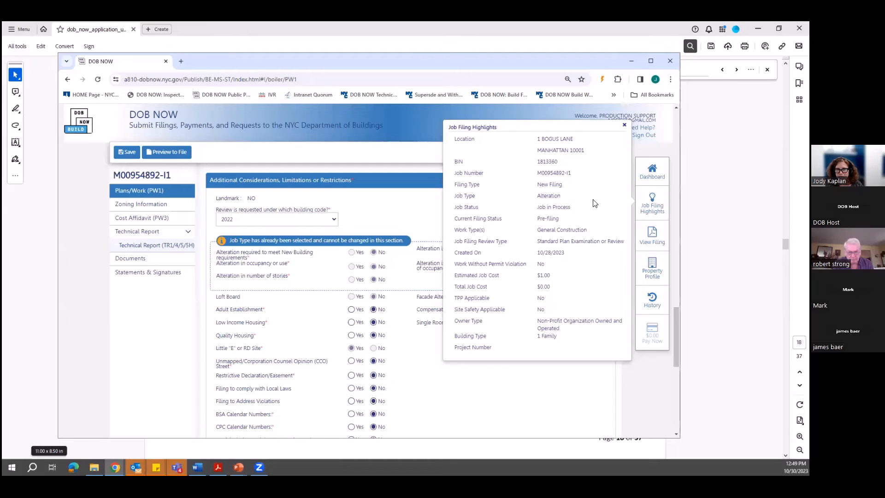
pyautogui.click(625, 125)
pyautogui.click(308, 225)
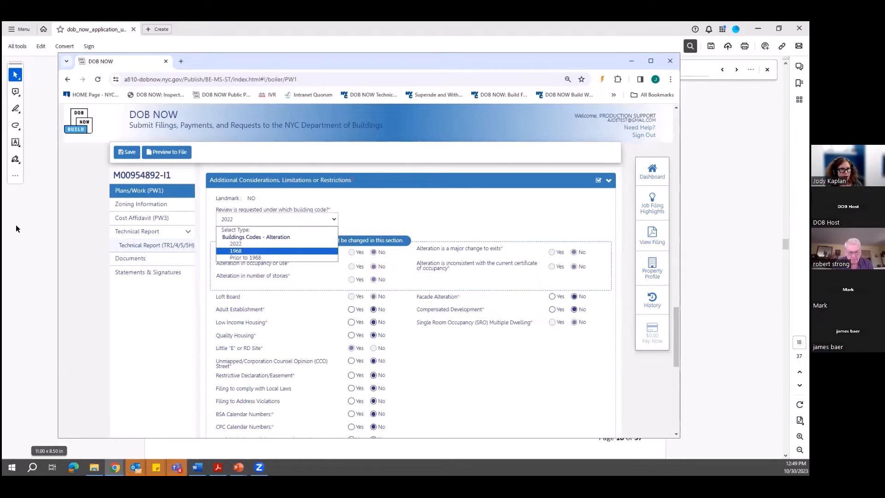
# Step: Return to the building code and job type descriptions on page 18 of the user guide
pyautogui.hotkey('alt', 'Tab')
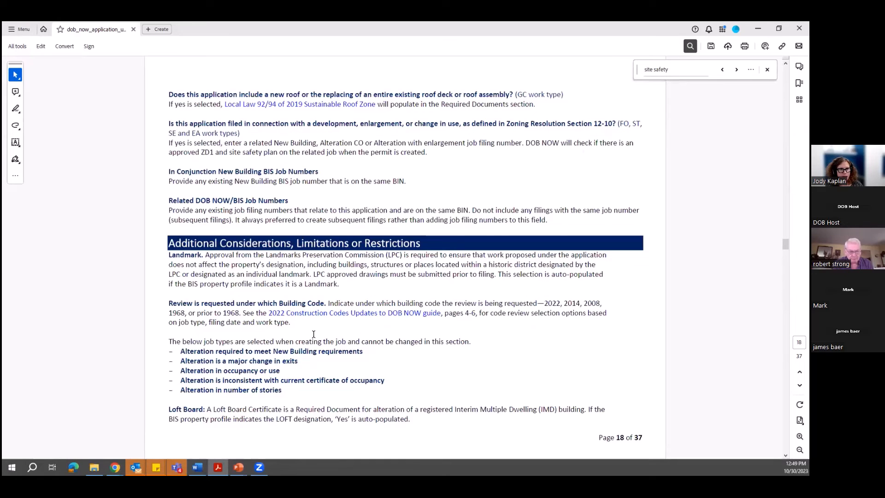
pyautogui.scroll(-1, 313, 335)
pyautogui.scroll(1, 313, 331)
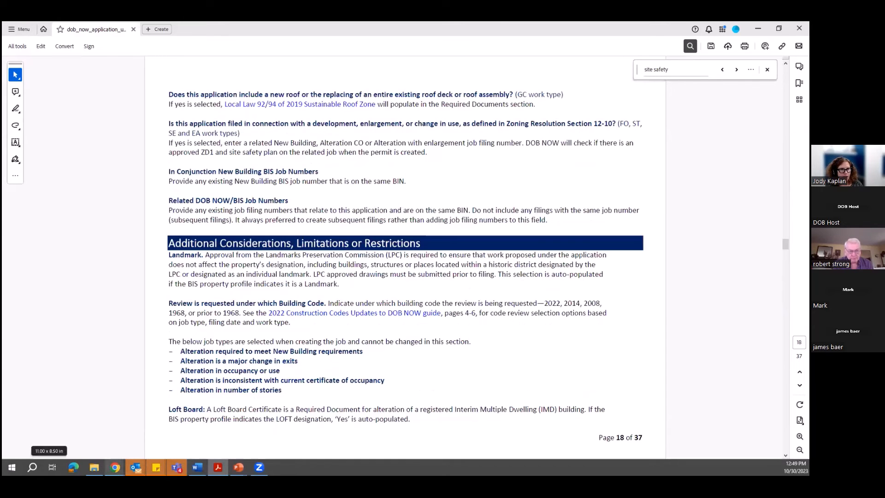
# Step: Switch to the DOB NOW filing and review the yes/no questions under Additional Considerations, Limitations or Restrictions
pyautogui.moveTo(115, 468)
pyautogui.click(123, 424)
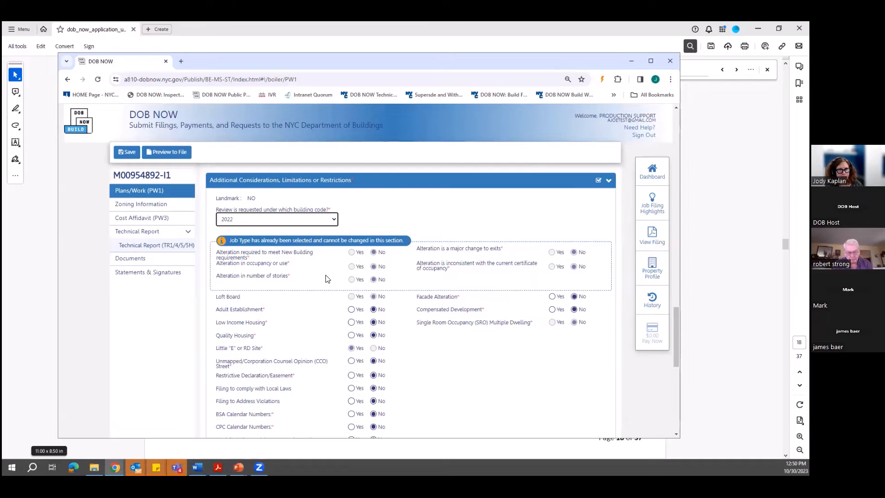
pyautogui.scroll(-1, 325, 278)
pyautogui.scroll(-1, 324, 295)
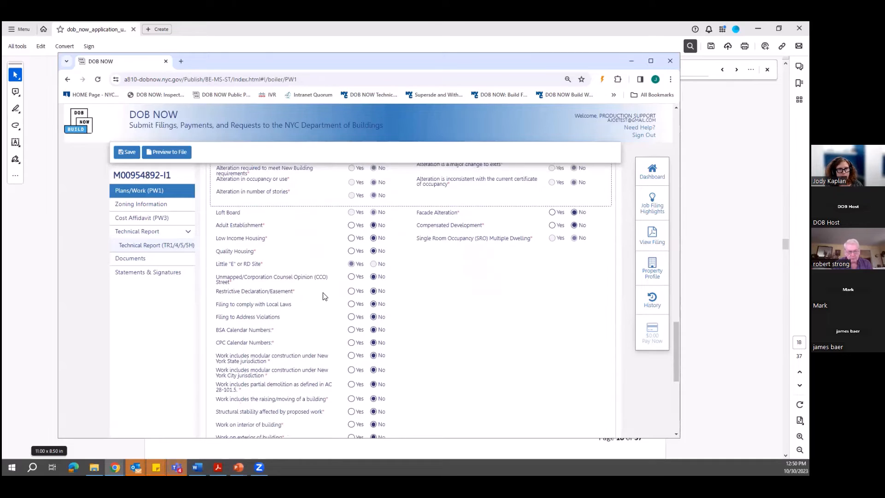
pyautogui.scroll(-1, 332, 327)
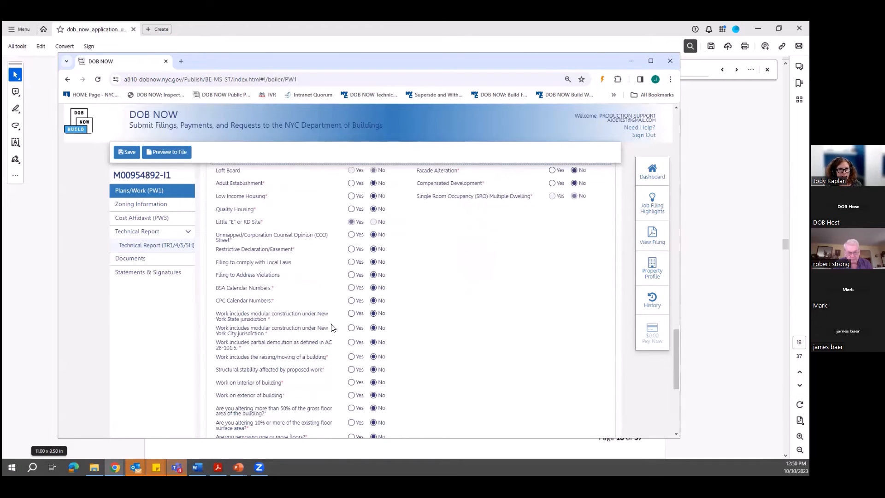
# Step: Return to the user guide and read the Additional Considerations question descriptions on pages 18 to 22, continuing to NYCECC Compliance on page 23
pyautogui.click(690, 337)
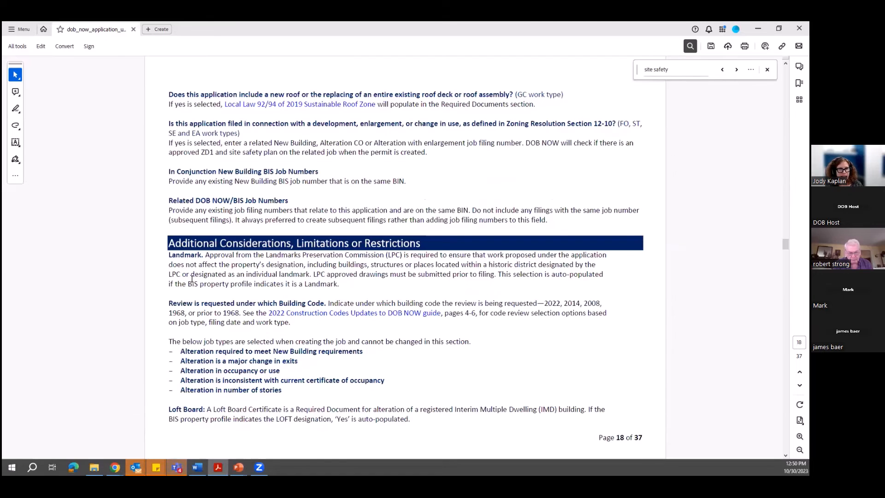
pyautogui.scroll(-2, 251, 333)
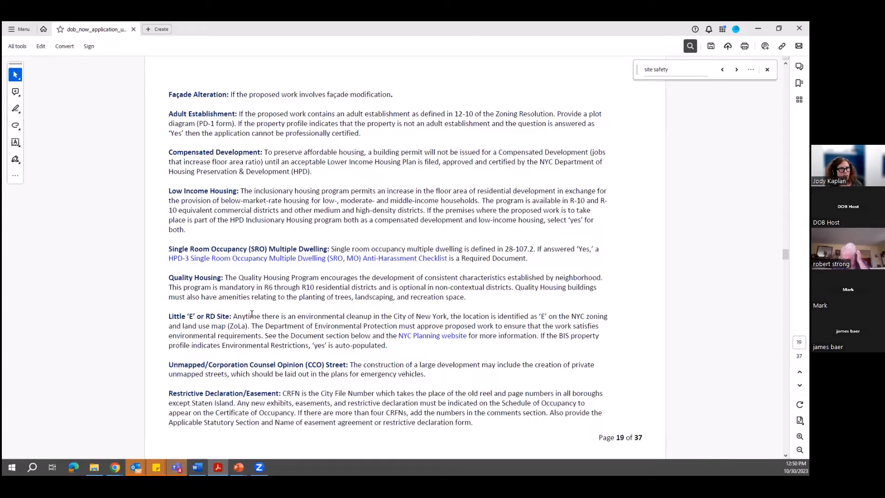
pyautogui.scroll(-3, 250, 313)
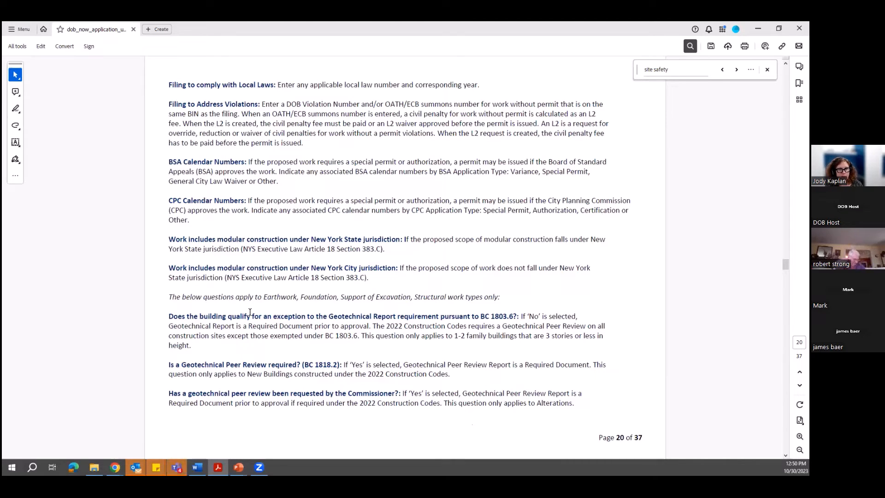
pyautogui.scroll(-1, 249, 312)
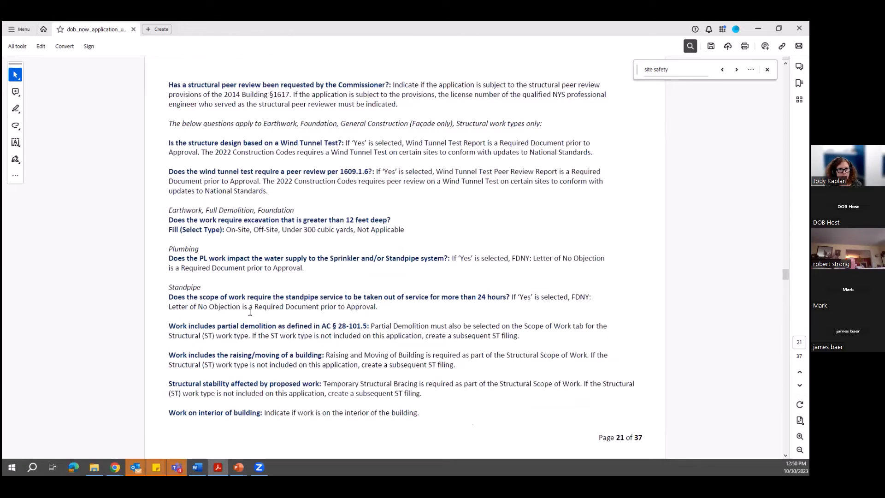
pyautogui.scroll(1, 250, 312)
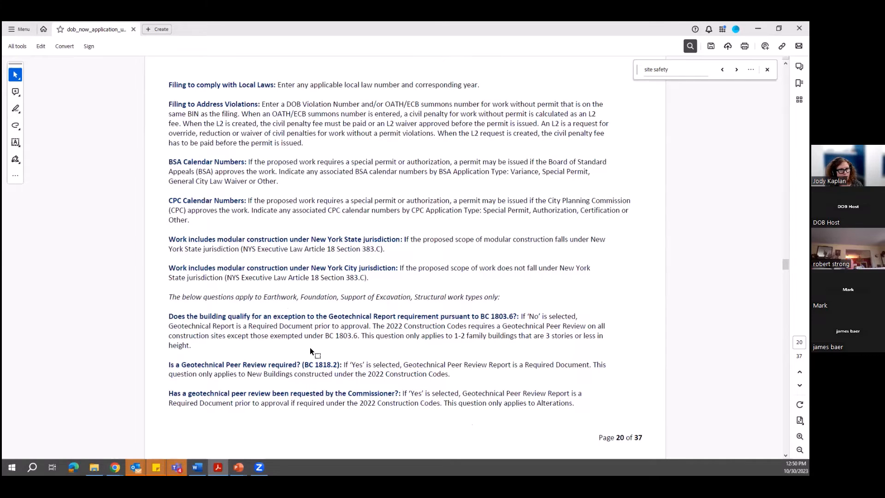
pyautogui.scroll(-3, 310, 347)
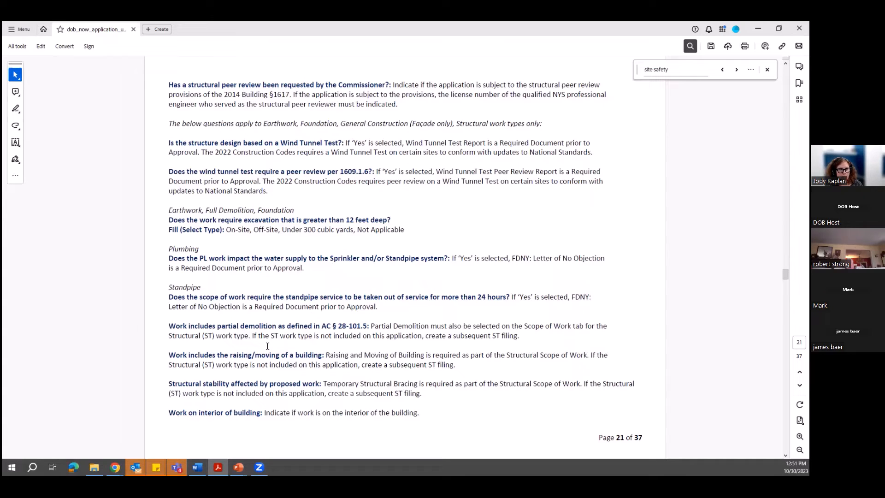
pyautogui.scroll(-3, 268, 345)
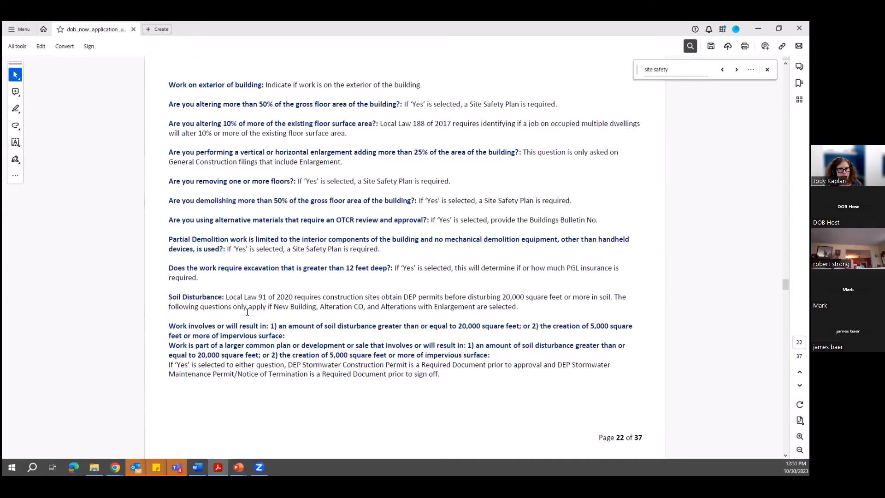
pyautogui.scroll(-3, 247, 312)
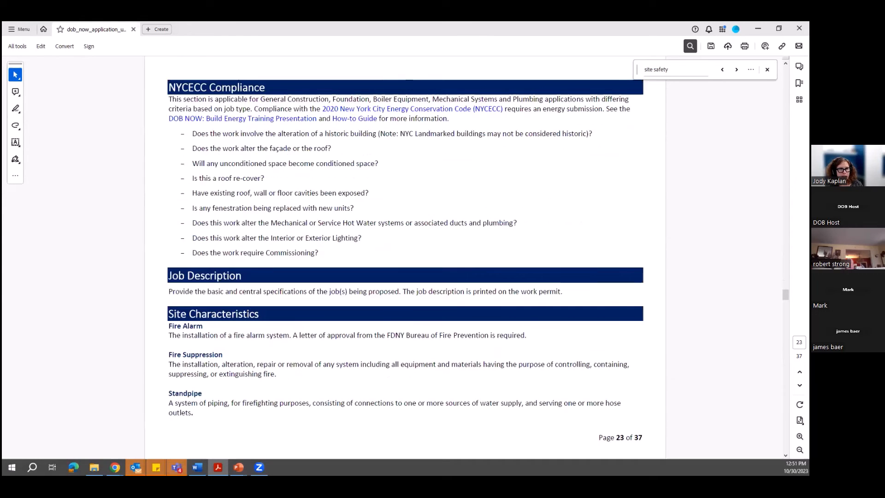
# Step: In the DOB NOW filing, expand NYCECC Energy Compliance and answer No to the question about altering a historic building
pyautogui.moveTo(115, 467)
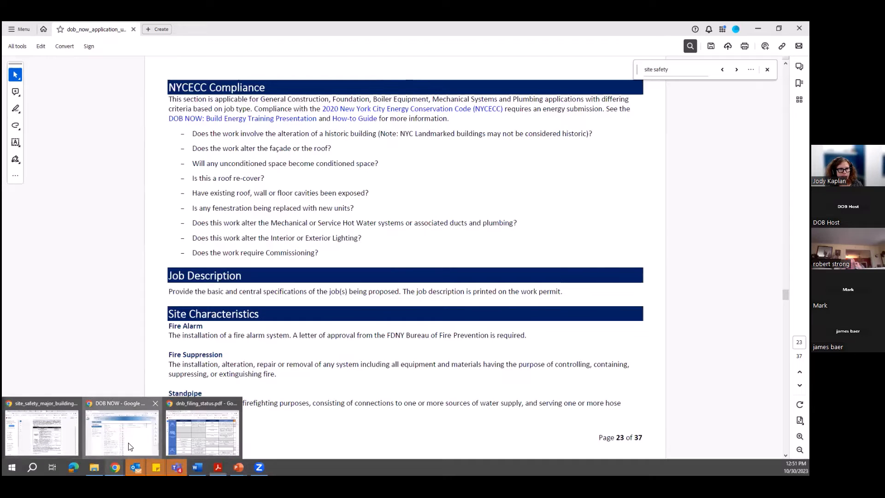
pyautogui.click(122, 431)
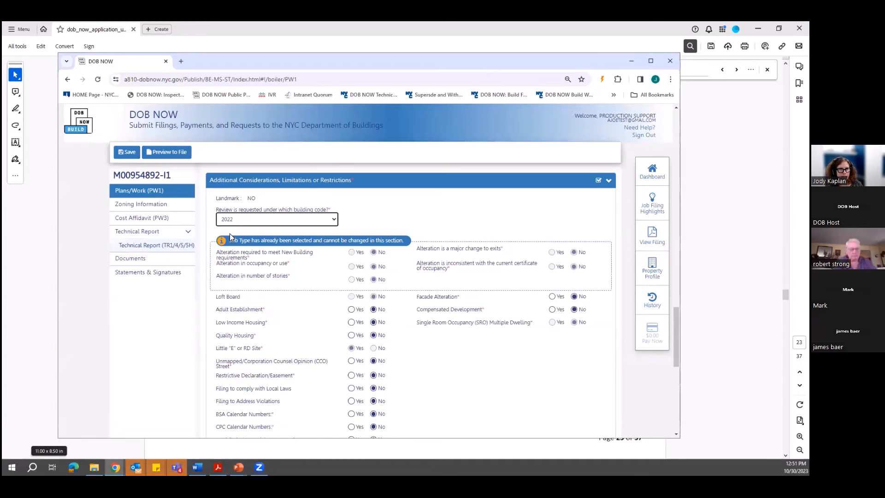
pyautogui.scroll(2, 229, 244)
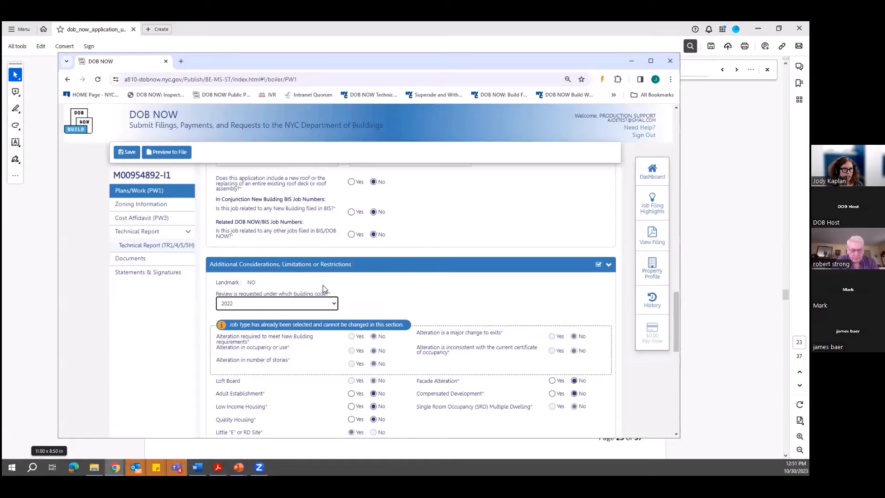
pyautogui.scroll(-10, 323, 287)
pyautogui.scroll(-1, 323, 287)
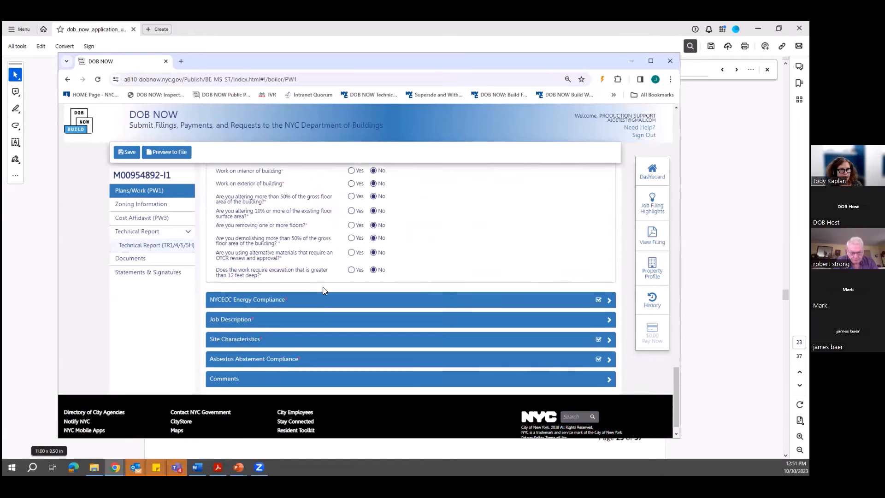
pyautogui.click(282, 285)
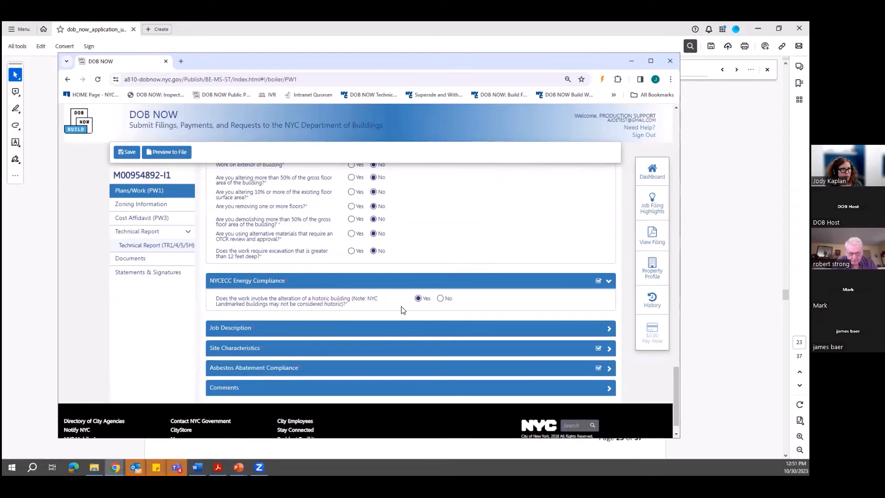
pyautogui.click(442, 299)
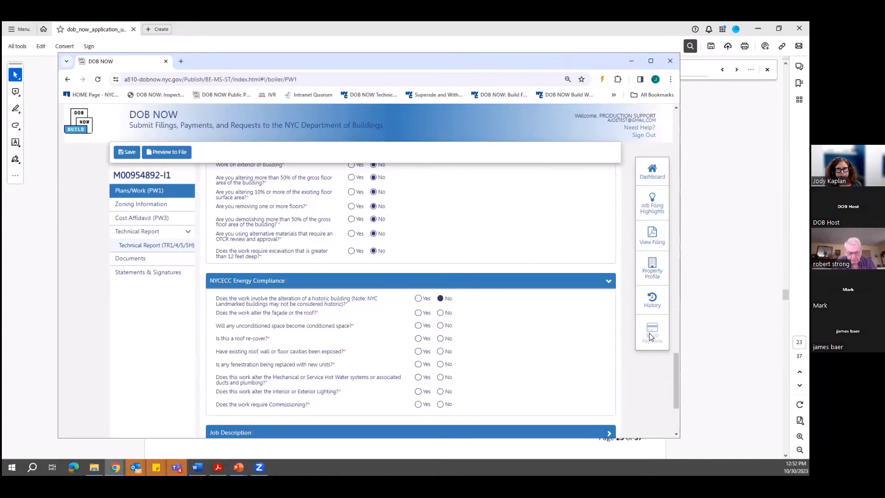
# Step: Check page 23 of the user guide, and expand Job Description and Site Characteristics in the DOB NOW filing to view their fields
pyautogui.click(715, 342)
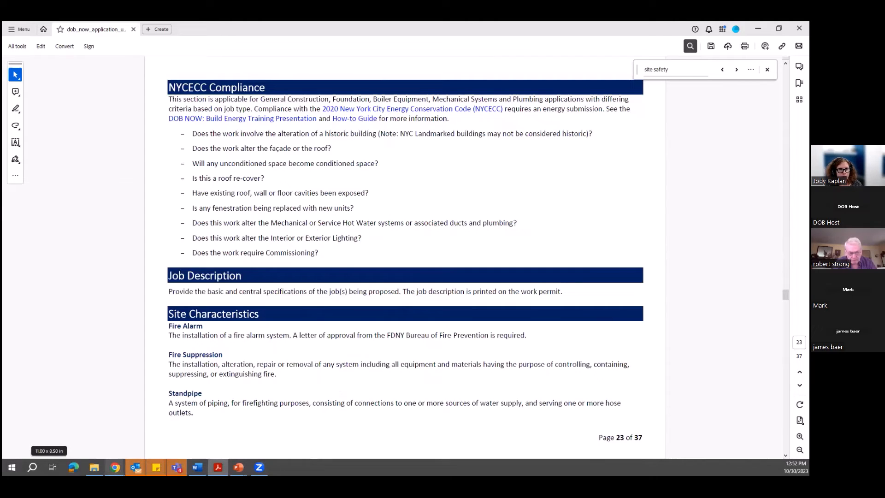
pyautogui.moveTo(116, 467)
pyautogui.click(122, 443)
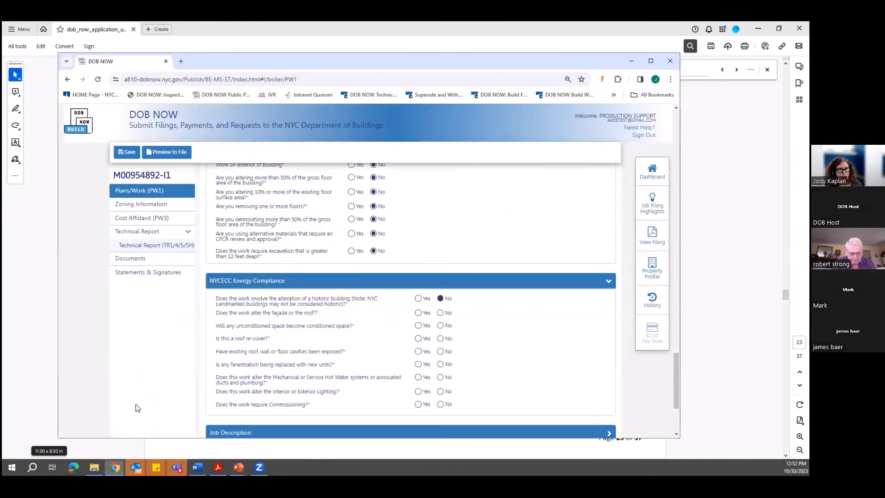
pyautogui.scroll(-3, 267, 334)
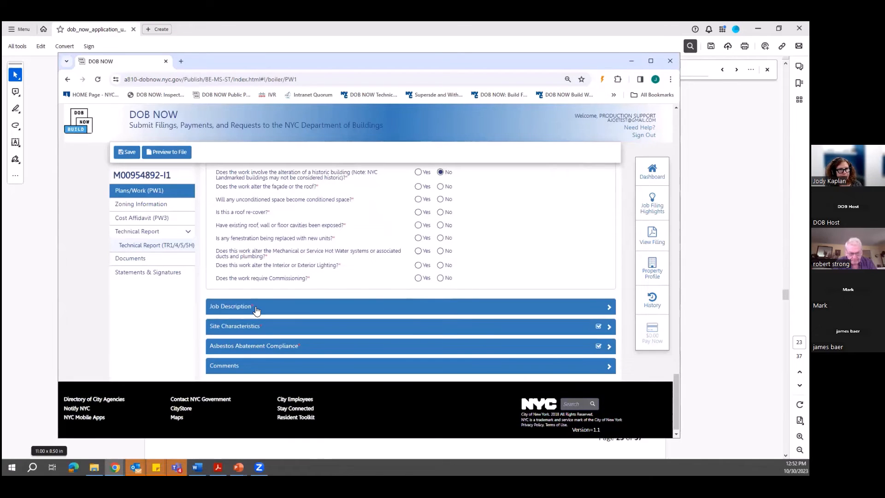
pyautogui.click(257, 314)
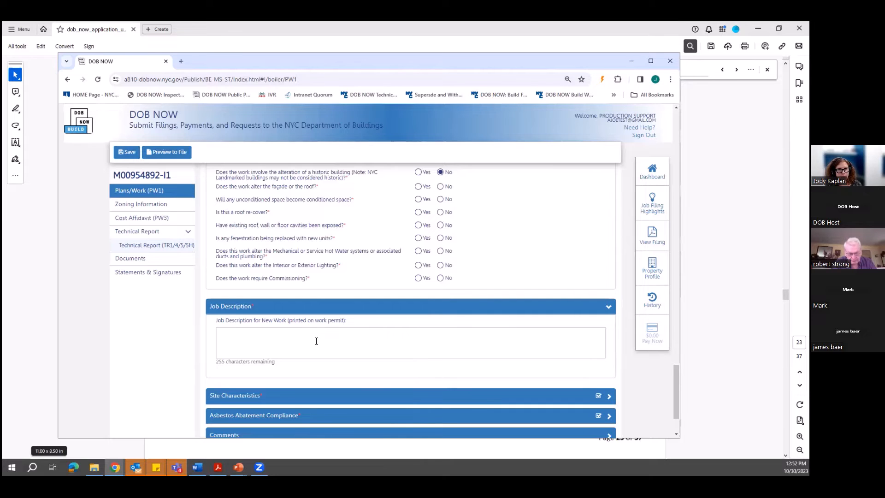
pyautogui.scroll(-2, 316, 341)
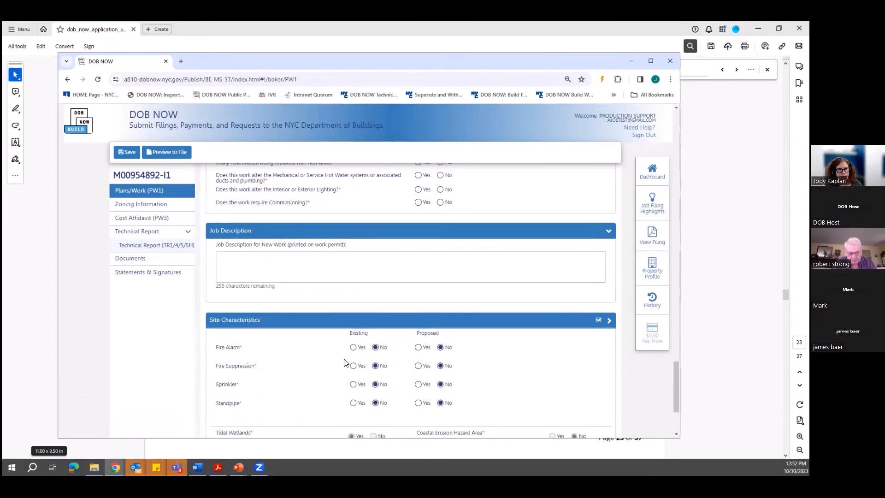
pyautogui.scroll(-2, 344, 359)
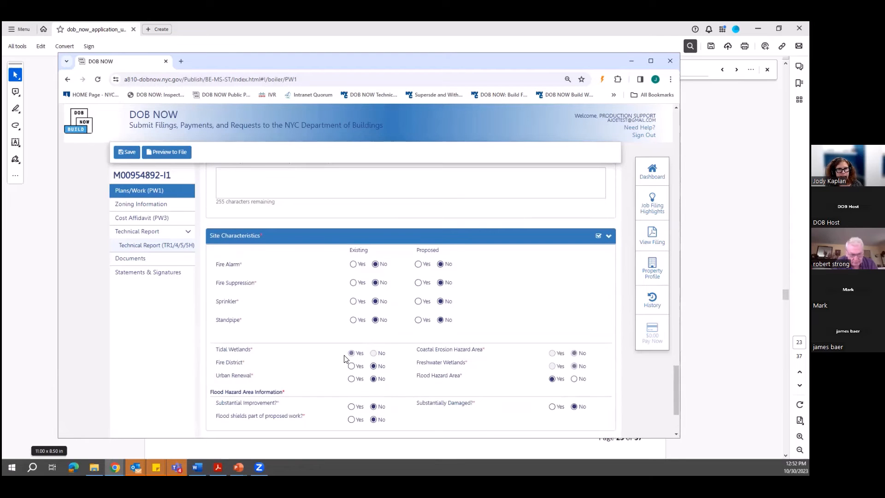
# Step: Switch to the user guide and look over the Site Characteristics descriptions on pages 23 and 24
pyautogui.click(707, 404)
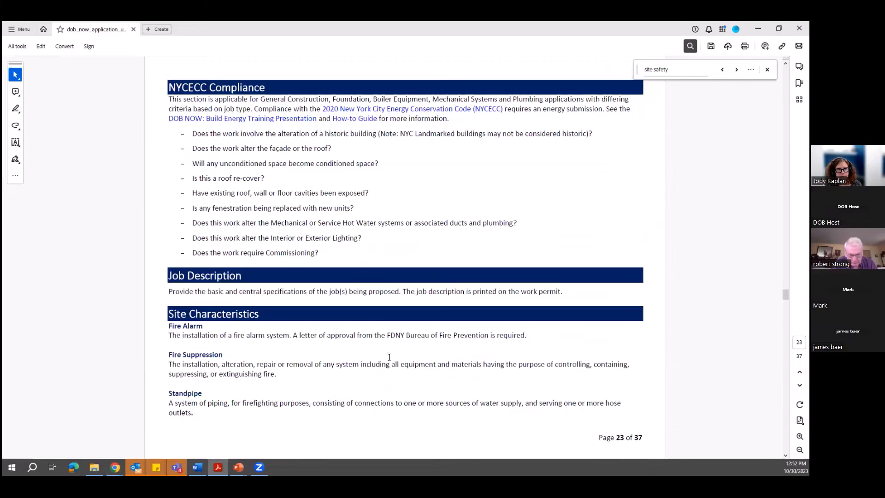
pyautogui.scroll(-3, 389, 371)
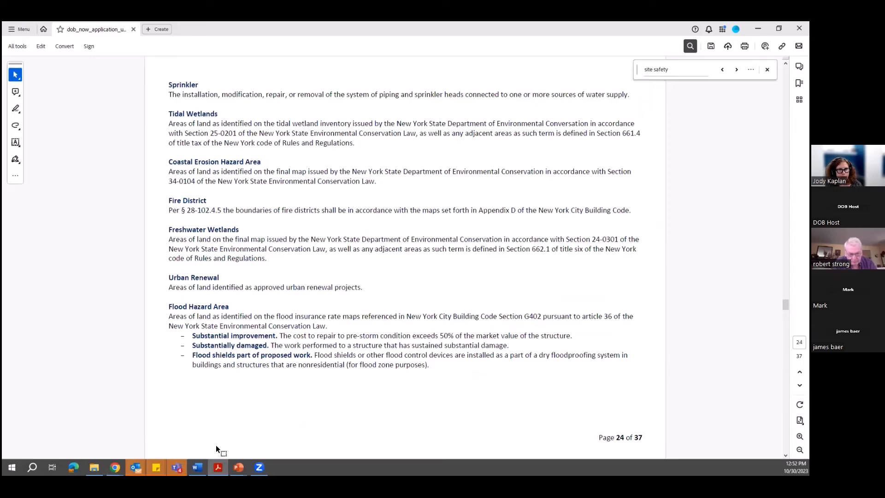
pyautogui.scroll(3, 217, 276)
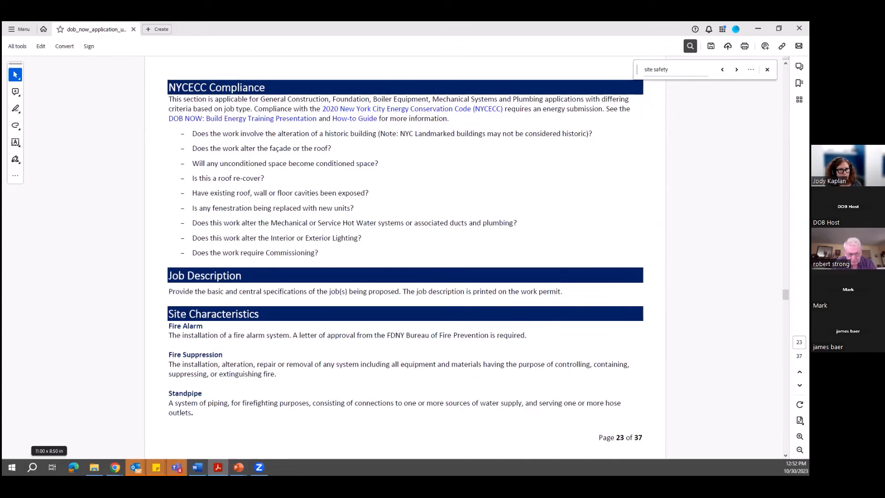
# Step: Expand Asbestos Abatement Compliance in the DOB NOW filing, view its options, and read their descriptions on page 25 of the user guide
pyautogui.moveTo(115, 467)
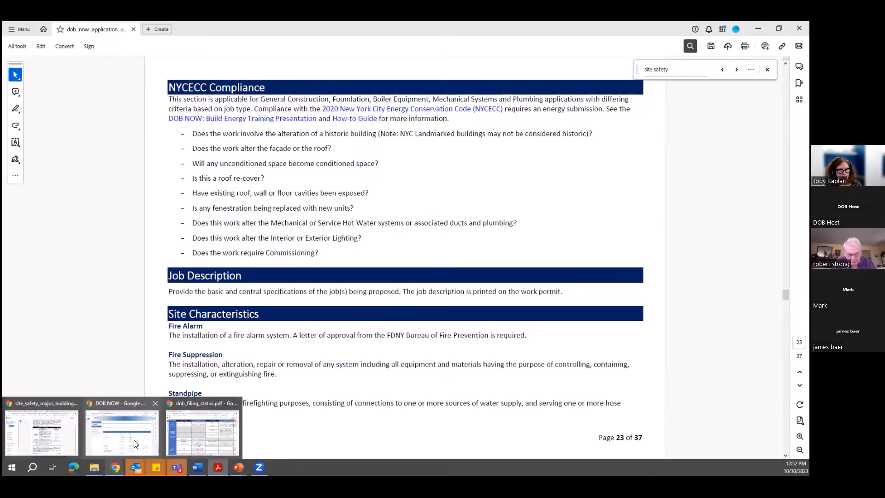
pyautogui.click(122, 426)
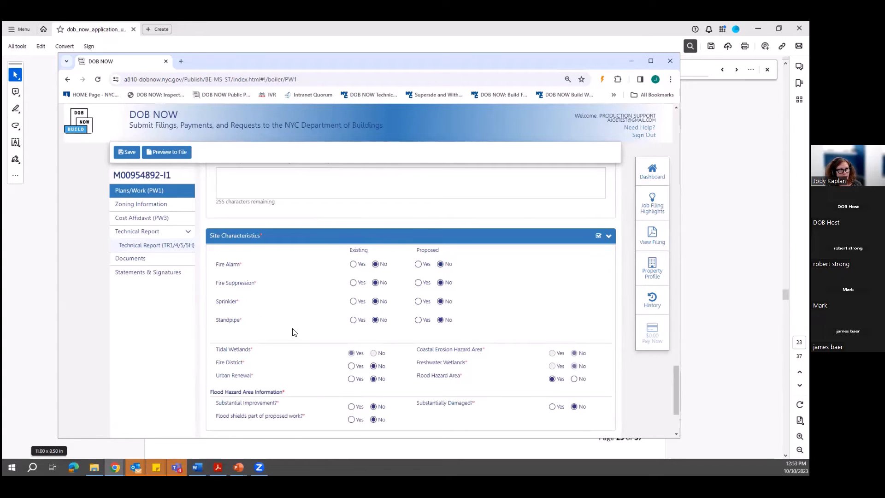
pyautogui.scroll(-3, 294, 332)
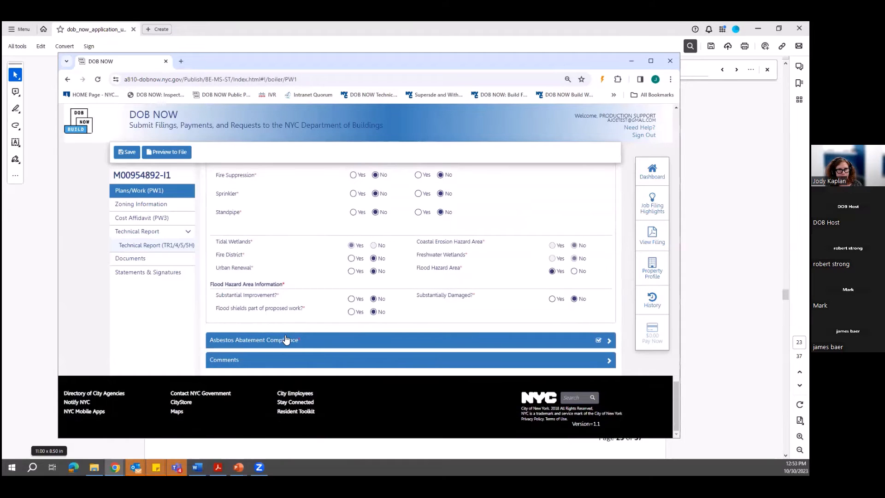
pyautogui.click(286, 339)
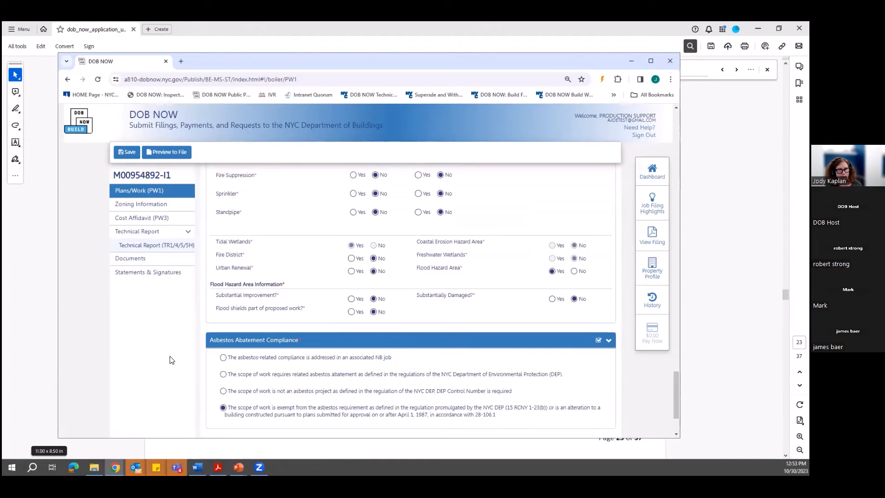
pyautogui.click(721, 296)
pyautogui.scroll(-2, 284, 355)
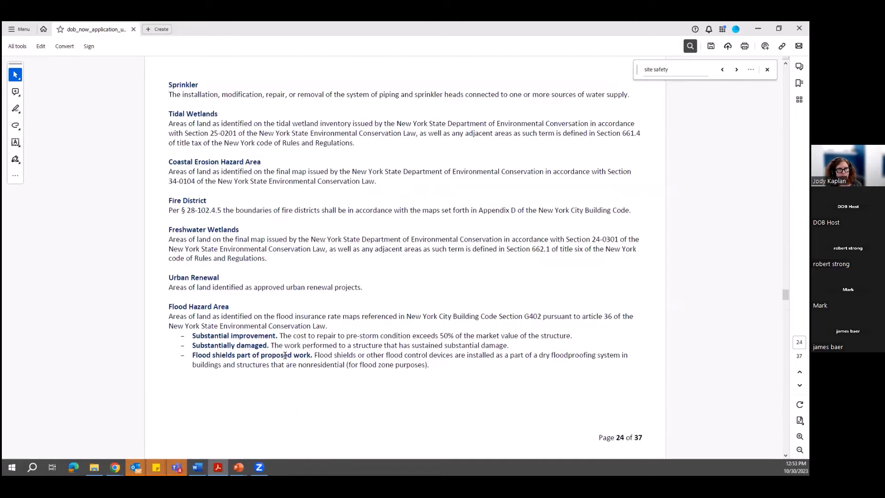
pyautogui.scroll(-2, 284, 355)
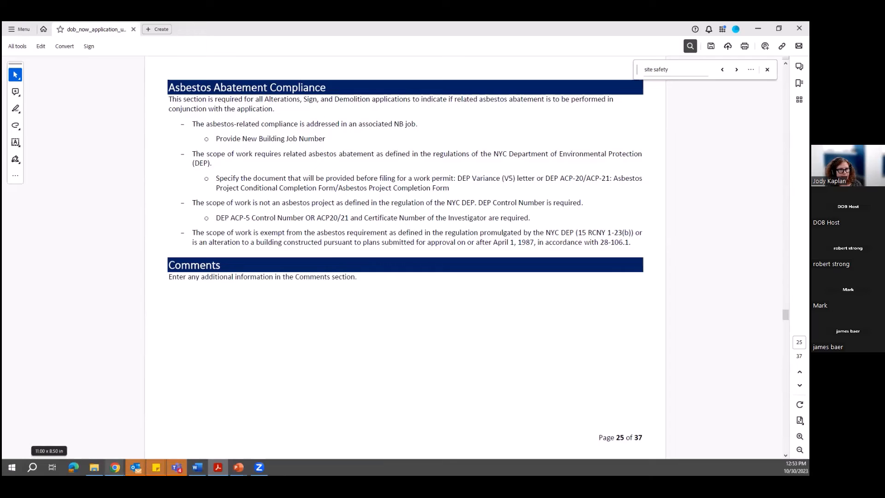
# Step: Return to the DOB NOW filing and expand the Comments section to view its text field
pyautogui.moveTo(116, 467)
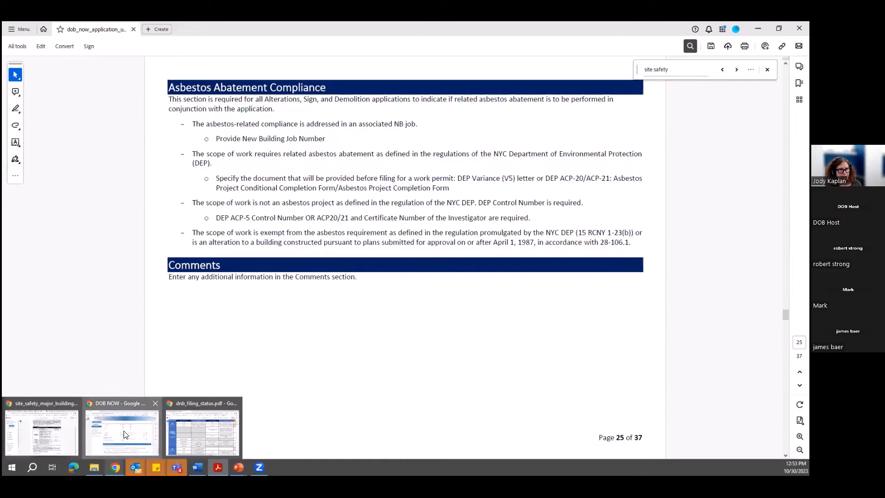
pyautogui.click(120, 445)
pyautogui.click(259, 362)
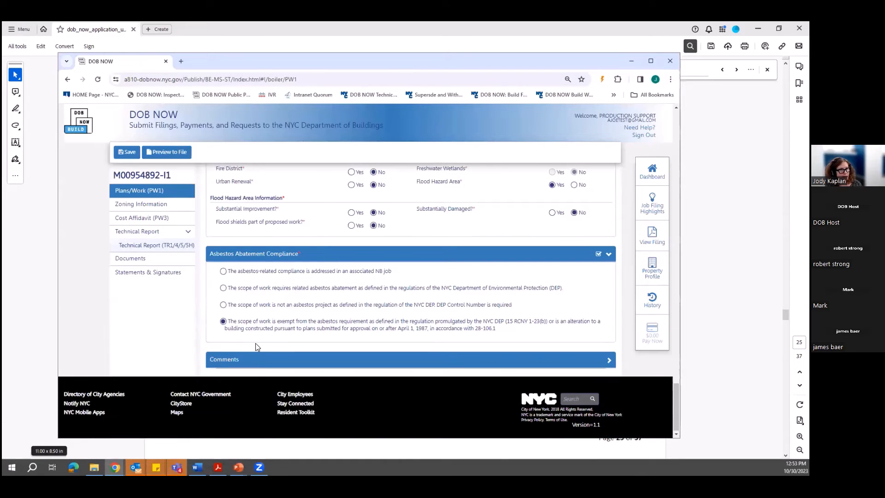
pyautogui.scroll(-1, 254, 346)
pyautogui.scroll(-2, 257, 346)
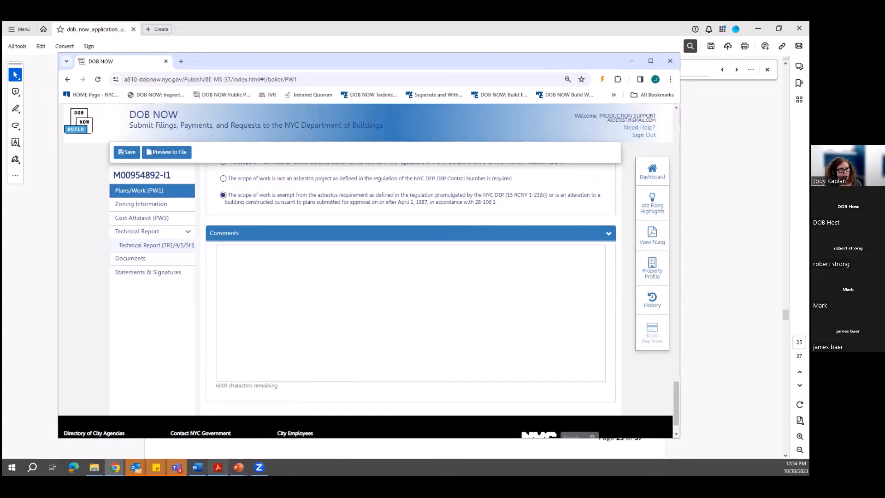
# Step: Switch to the user guide and read the Comments section on page 25 and the Zoning Lot Details descriptions on page 26
pyautogui.moveTo(218, 467)
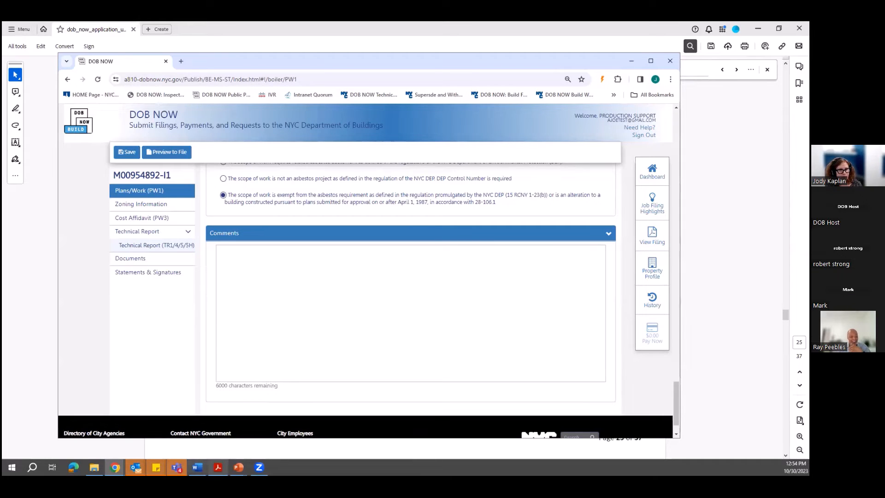
pyautogui.click(217, 428)
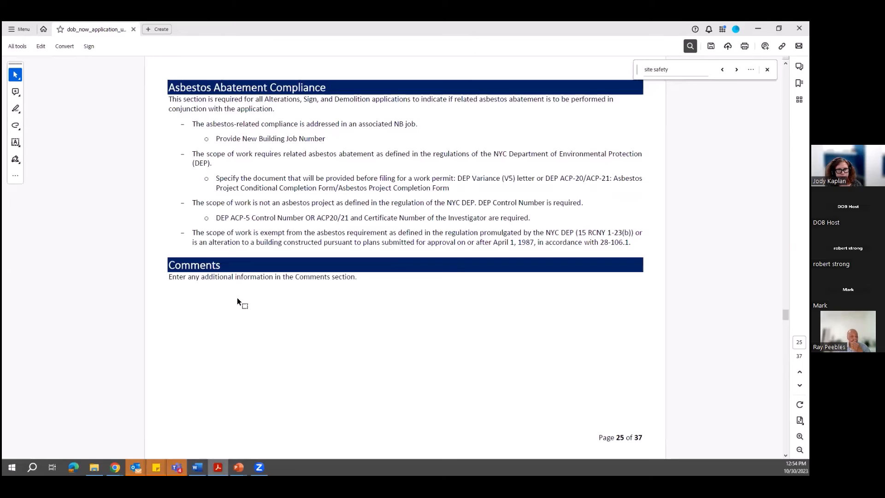
pyautogui.scroll(-3, 239, 298)
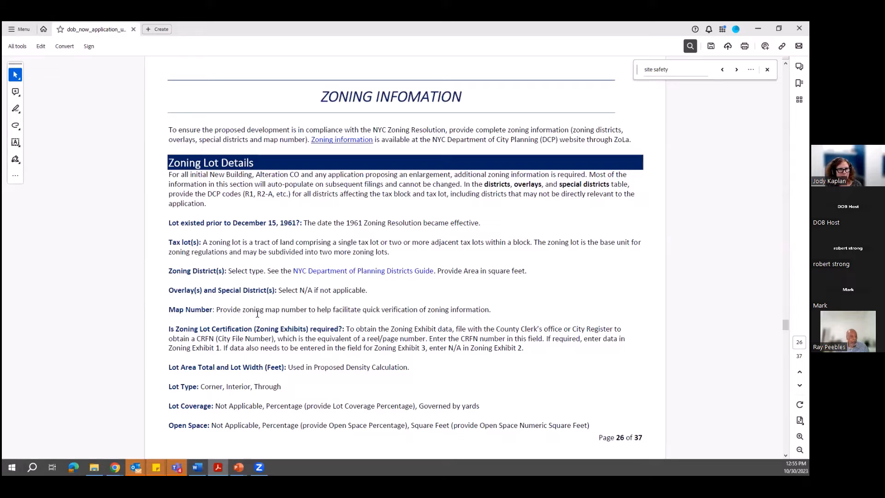
pyautogui.scroll(-1, 257, 314)
pyautogui.scroll(1, 257, 314)
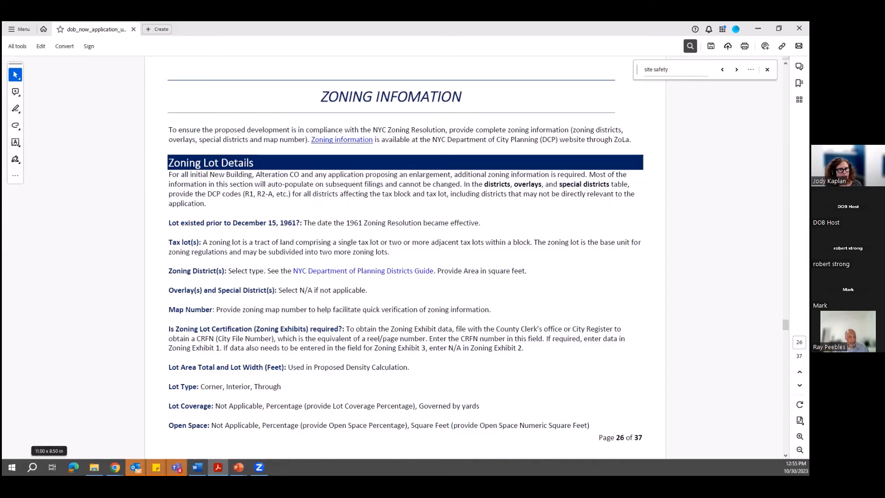
# Step: Return to the DOB NOW filing and open its Zoning Information section
pyautogui.moveTo(135, 467)
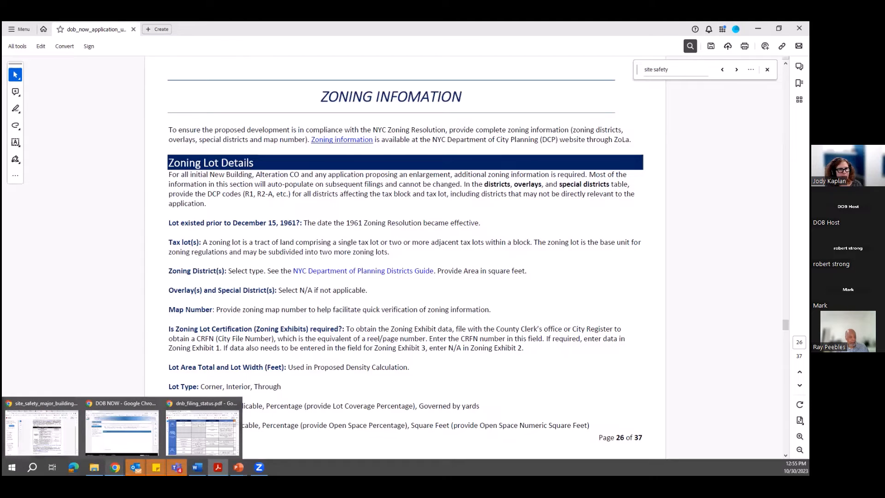
pyautogui.click(122, 431)
pyautogui.click(143, 204)
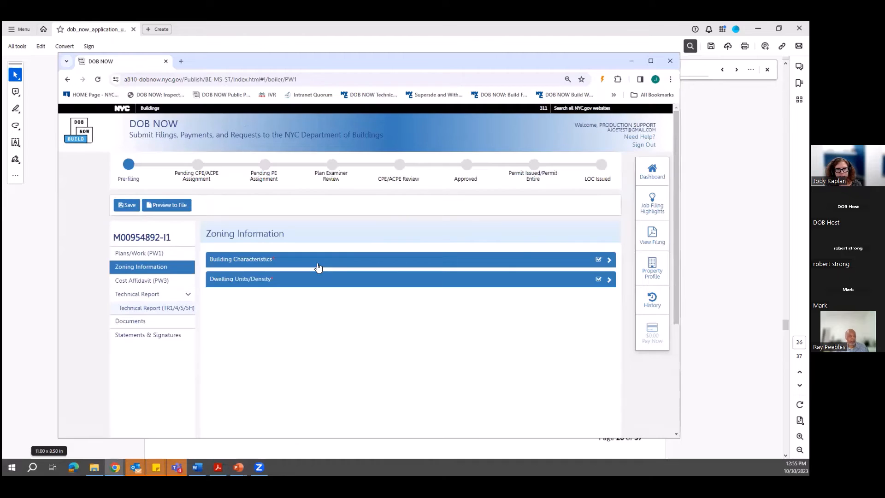
# Step: View the filing's Job Filing Highlights and its Payment Summary, closing each one after viewing
pyautogui.moveTo(652, 205)
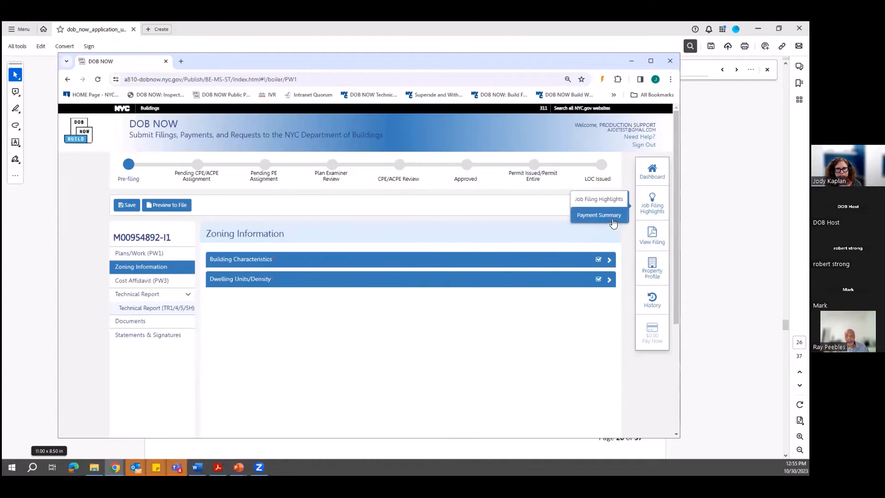
pyautogui.click(605, 204)
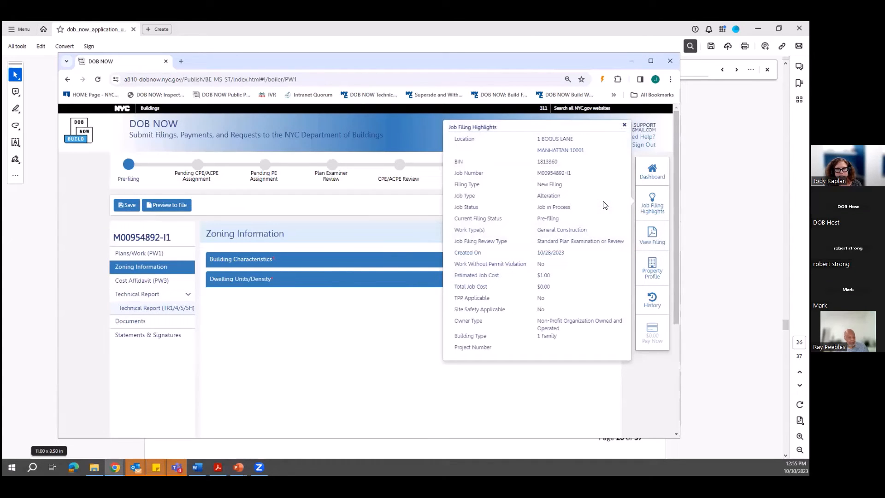
pyautogui.click(625, 125)
pyautogui.moveTo(648, 208)
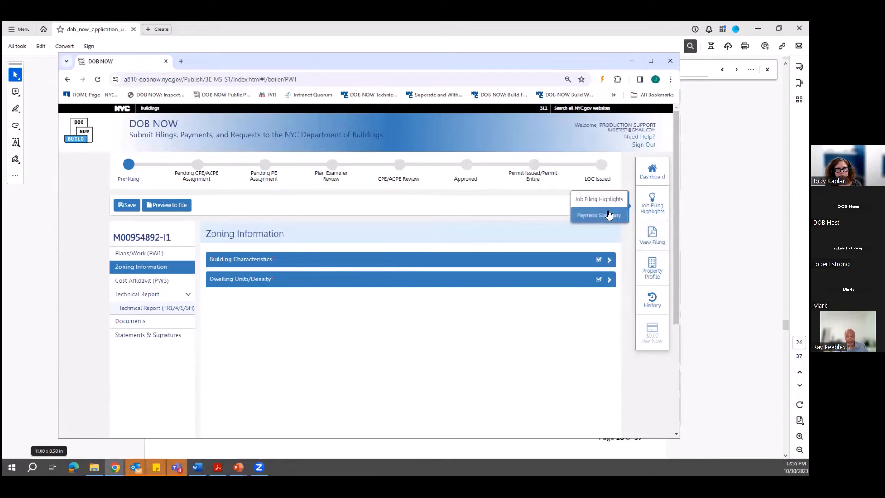
pyautogui.click(607, 213)
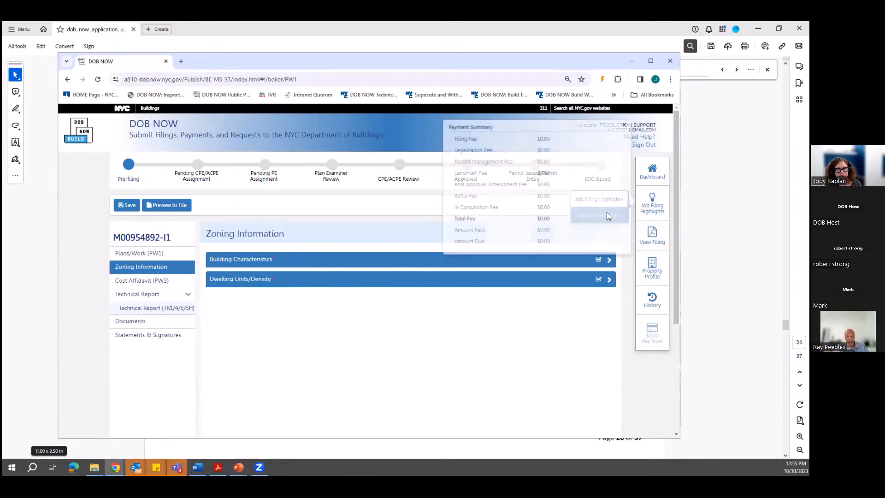
pyautogui.click(623, 126)
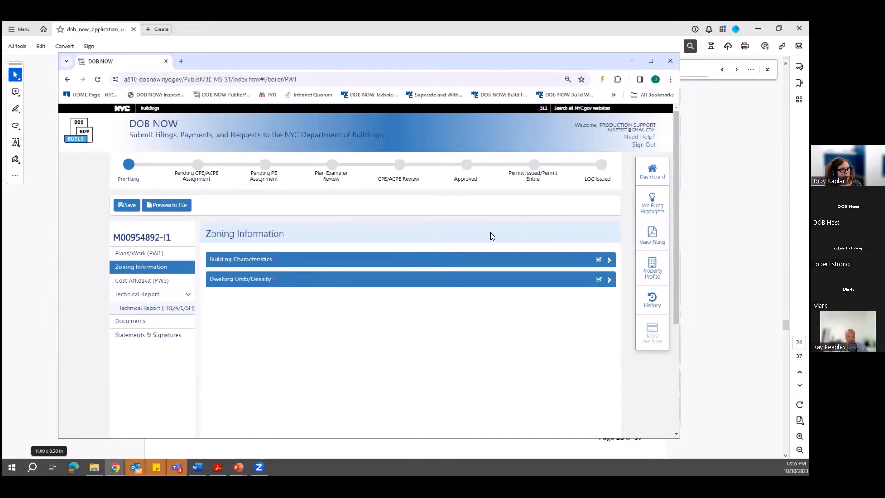
# Step: Expand Building Characteristics and Dwelling Units/Density in Zoning Information and look over their fields
pyautogui.click(259, 269)
pyautogui.scroll(-1, 276, 368)
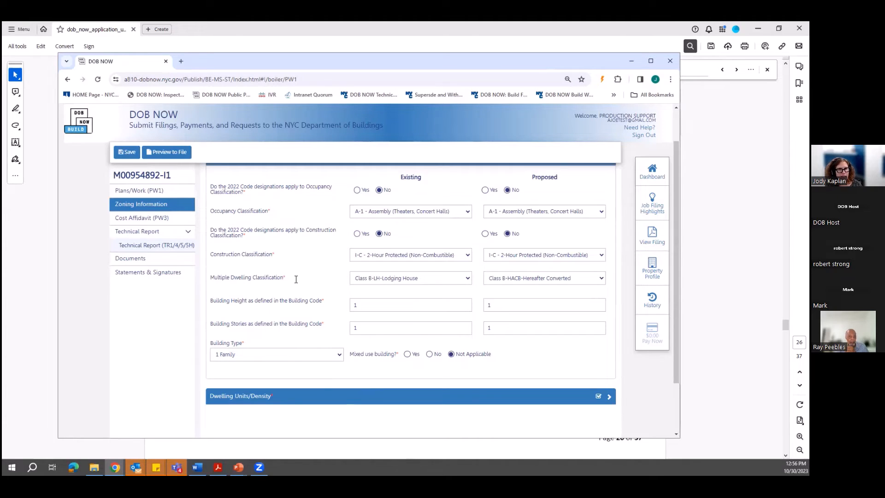
pyautogui.scroll(2, 290, 399)
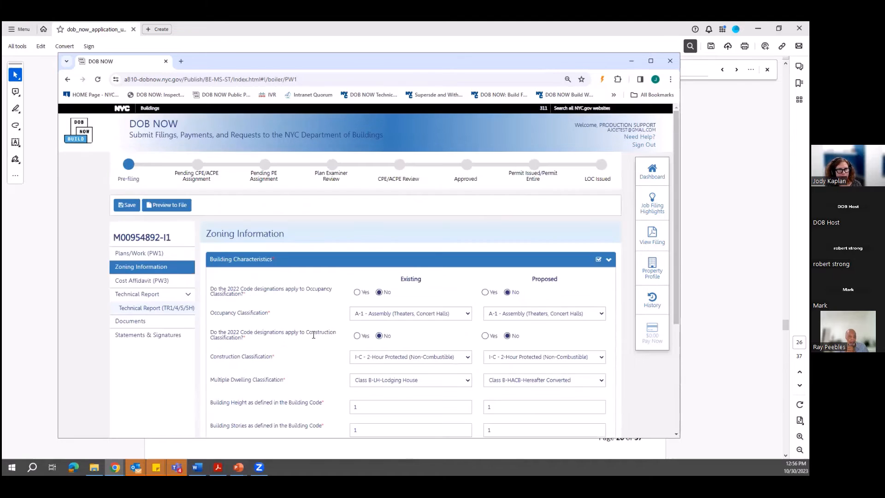
pyautogui.scroll(-2, 291, 401)
pyautogui.click(289, 402)
pyautogui.scroll(-3, 461, 351)
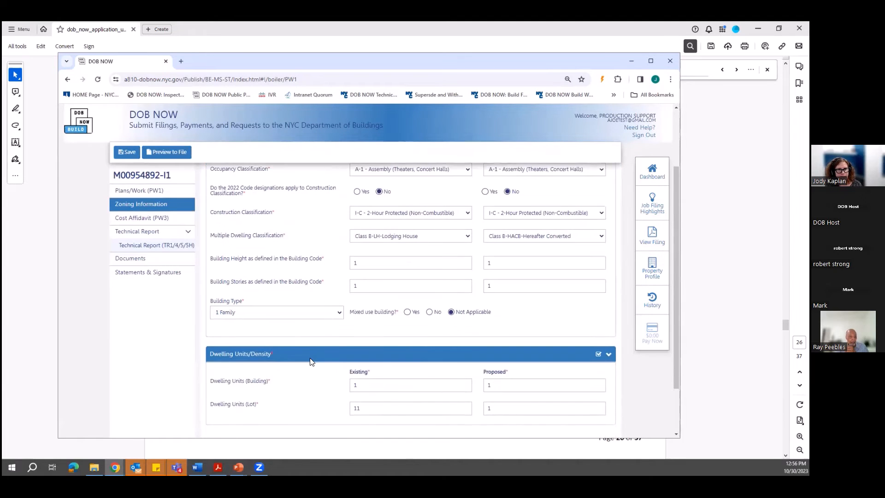
# Step: Switch to the user guide and compare the zoning, street, yard and height descriptions on pages 26 and 27
pyautogui.click(699, 274)
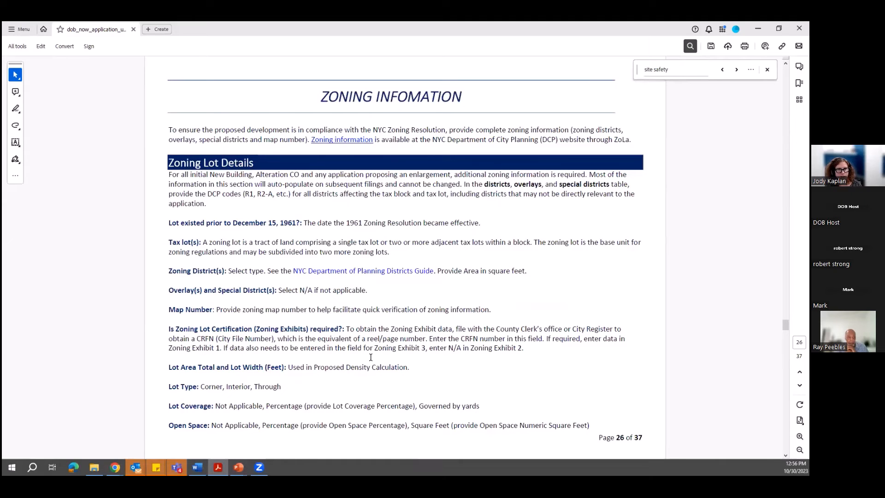
pyautogui.scroll(-3, 370, 357)
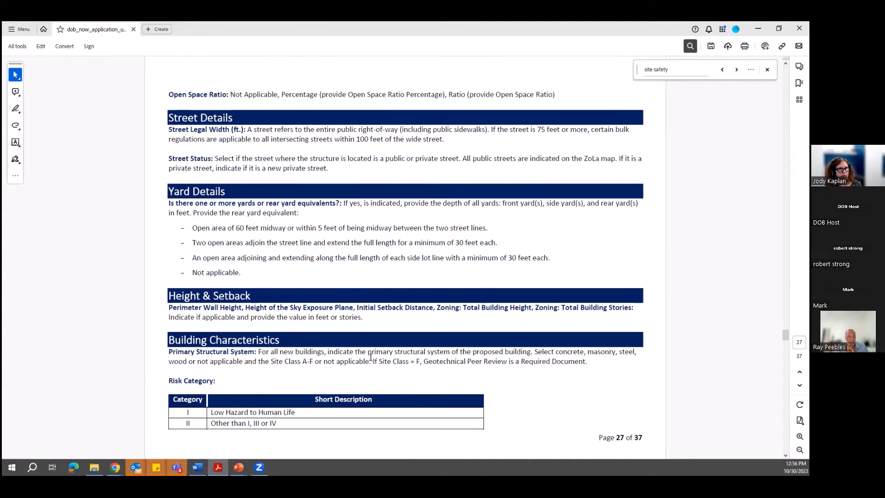
pyautogui.scroll(3, 370, 358)
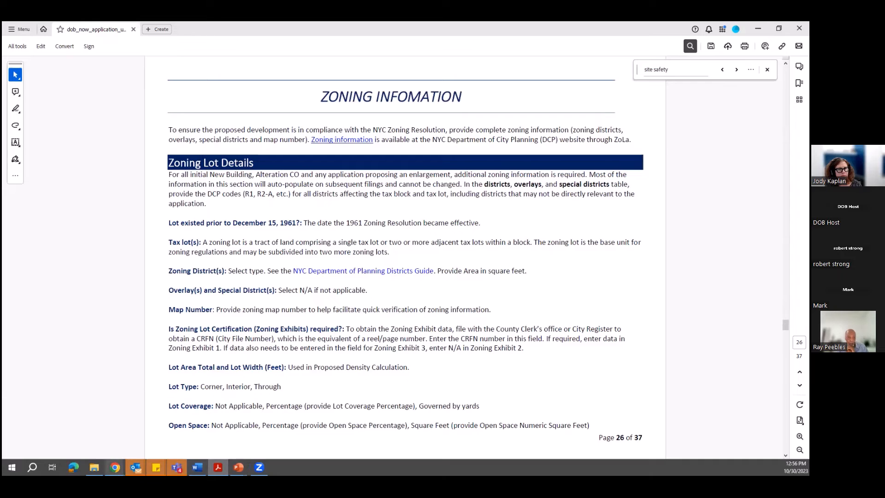
# Step: Return to the DOB NOW filing, set Building Type to Other, and choose Not Applicable for Mixed use building
pyautogui.moveTo(115, 467)
pyautogui.click(135, 442)
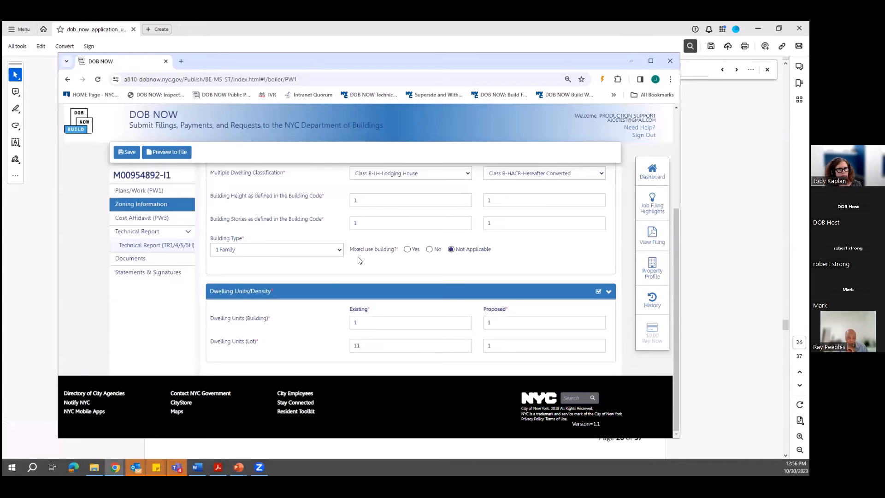
pyautogui.scroll(1, 374, 275)
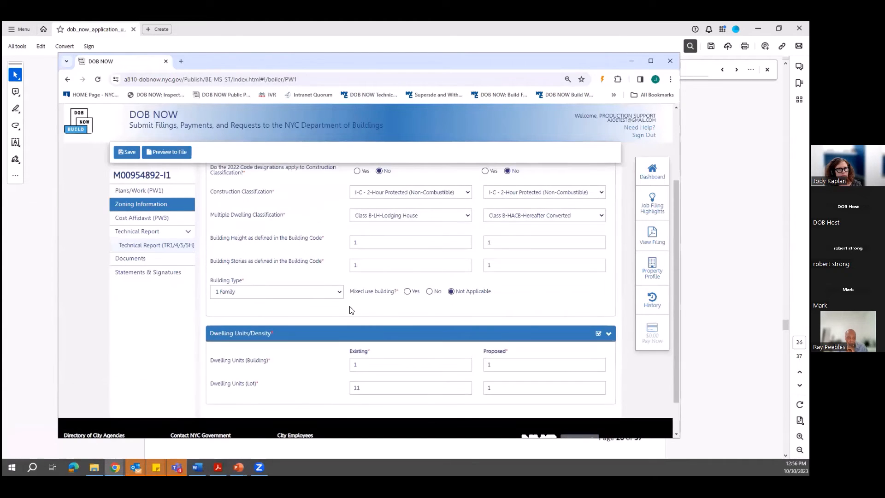
pyautogui.click(338, 293)
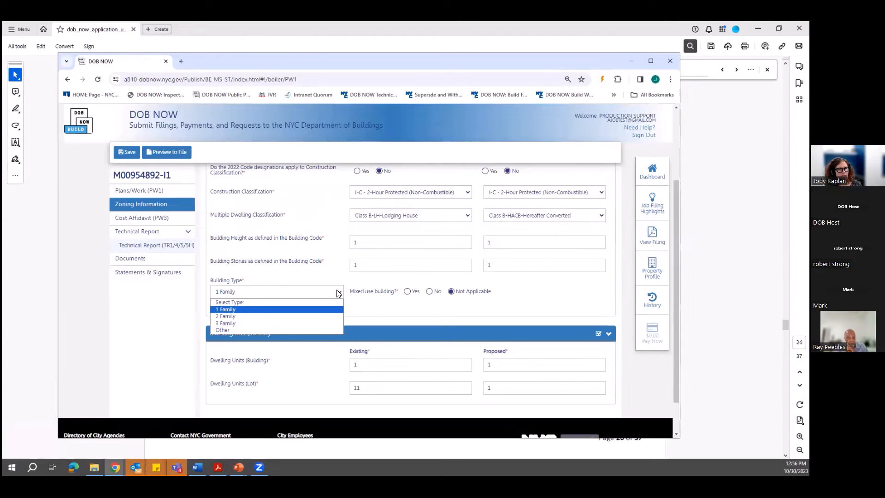
pyautogui.click(330, 335)
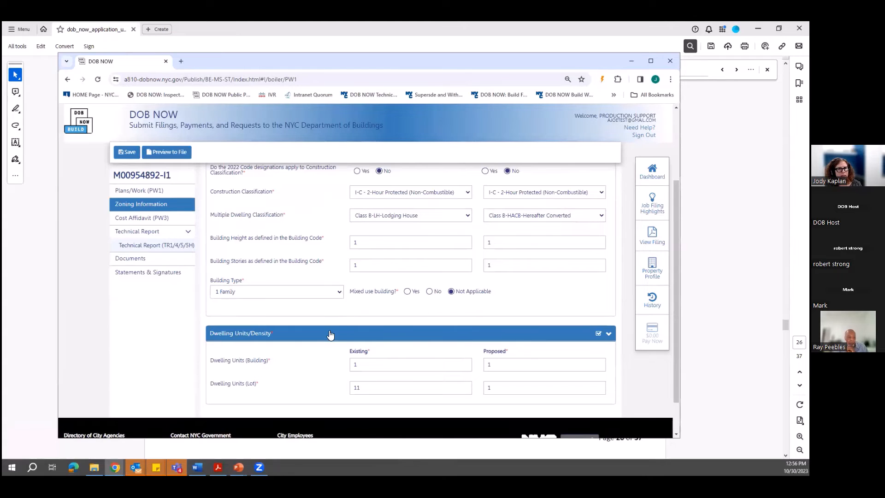
pyautogui.click(407, 292)
pyautogui.click(429, 292)
pyautogui.click(452, 292)
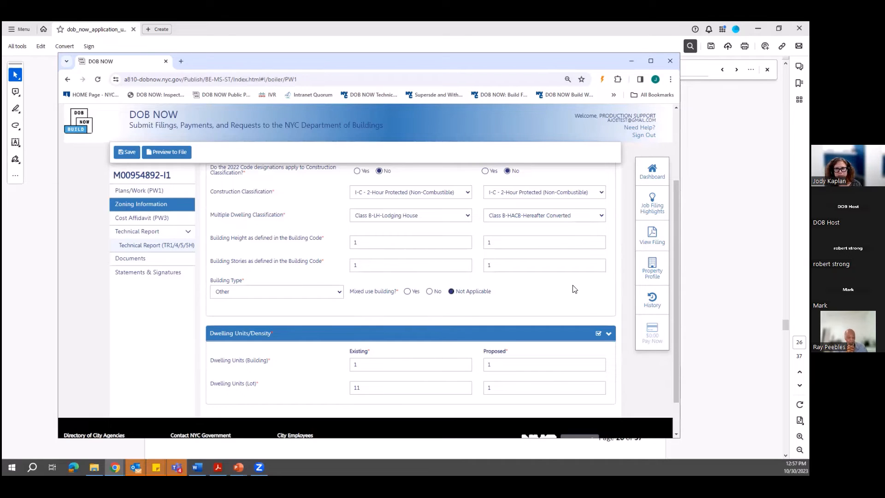
# Step: Switch to the user guide and review Building Characteristics, Risk Category, Seismic Design Category and 2014 Occupancy Classification on pages 27 and 28
pyautogui.click(704, 264)
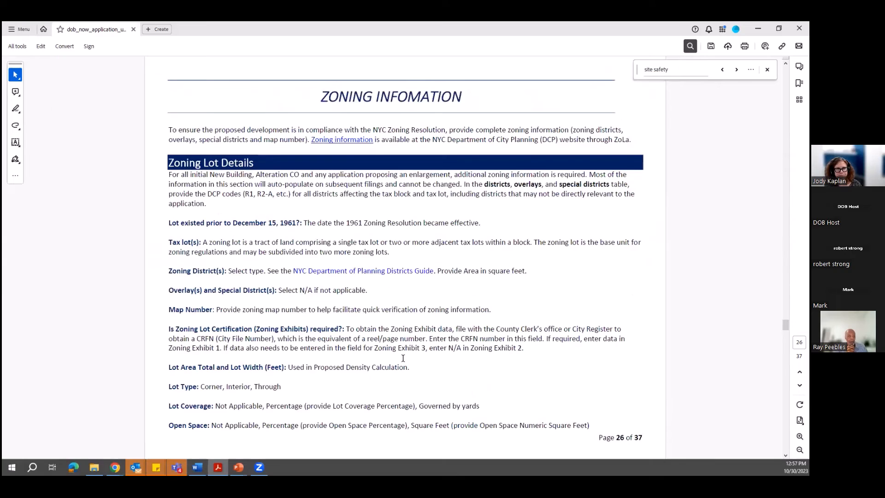
pyautogui.scroll(-3, 411, 395)
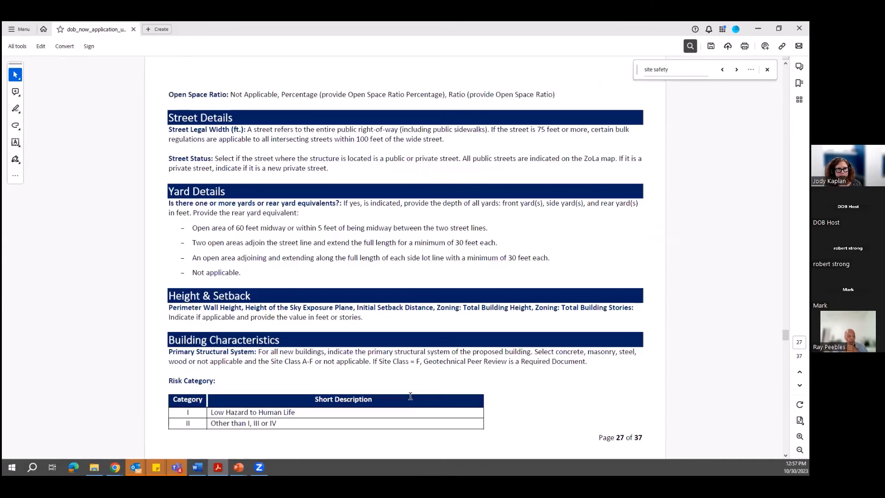
pyautogui.scroll(-3, 409, 395)
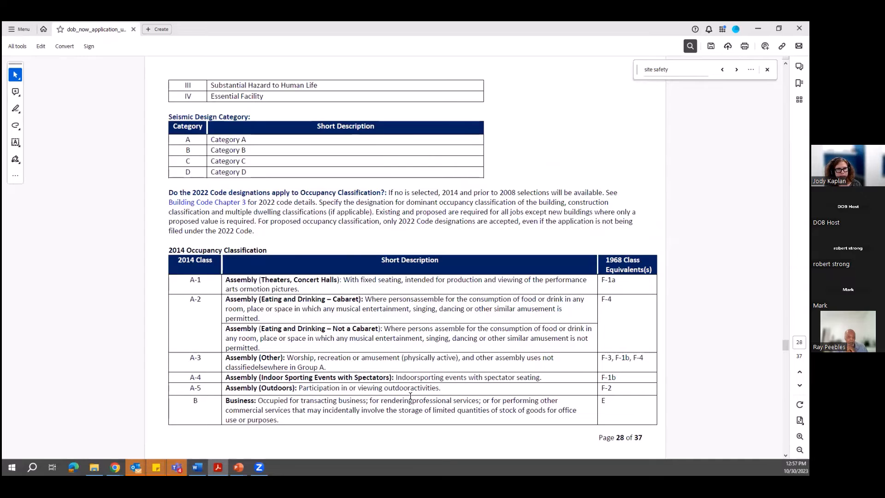
pyautogui.scroll(3, 411, 395)
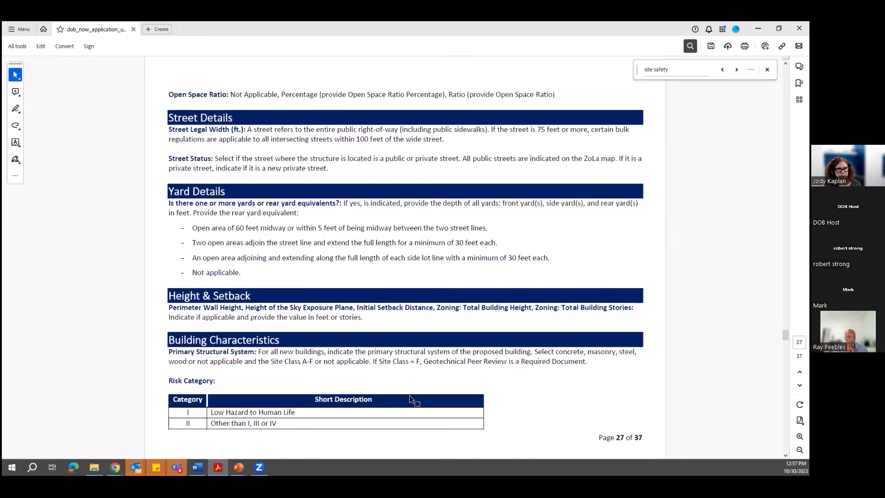
pyautogui.scroll(-3, 291, 386)
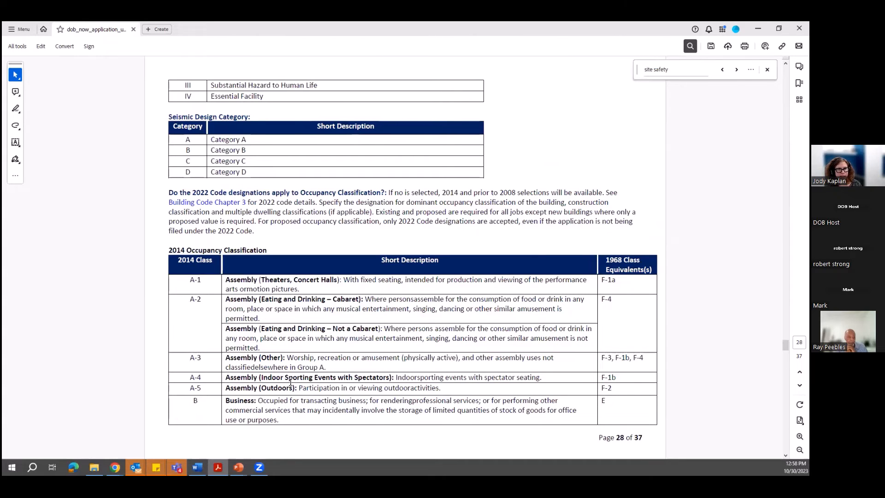
# Step: Review the prior-to-2008 occupancy designations, construction classifications and Multiple Dwelling Classification tables on pages 30 to 32 of the user guide
pyautogui.scroll(-3, 291, 382)
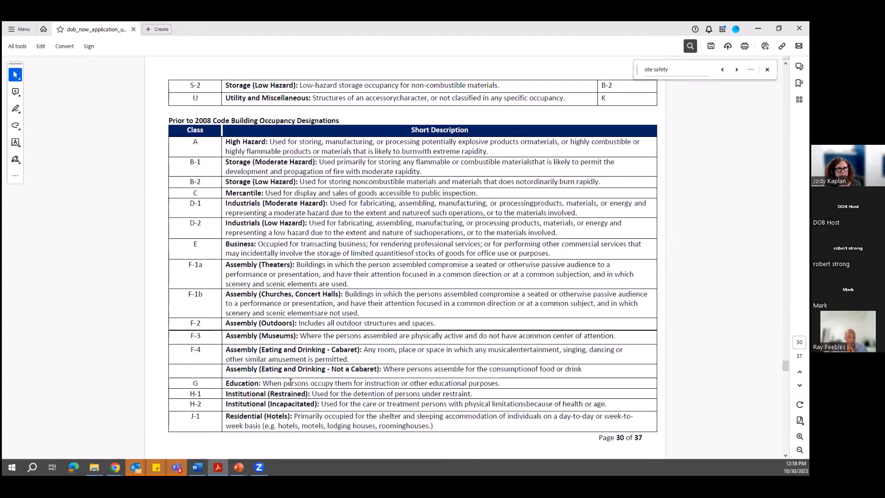
pyautogui.scroll(-1, 290, 383)
pyautogui.scroll(1, 291, 383)
pyautogui.scroll(-1, 291, 383)
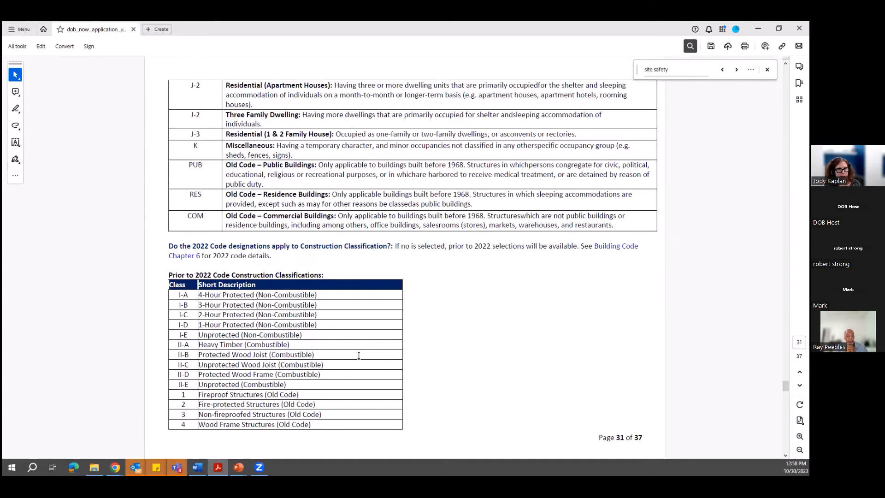
pyautogui.scroll(-1, 359, 357)
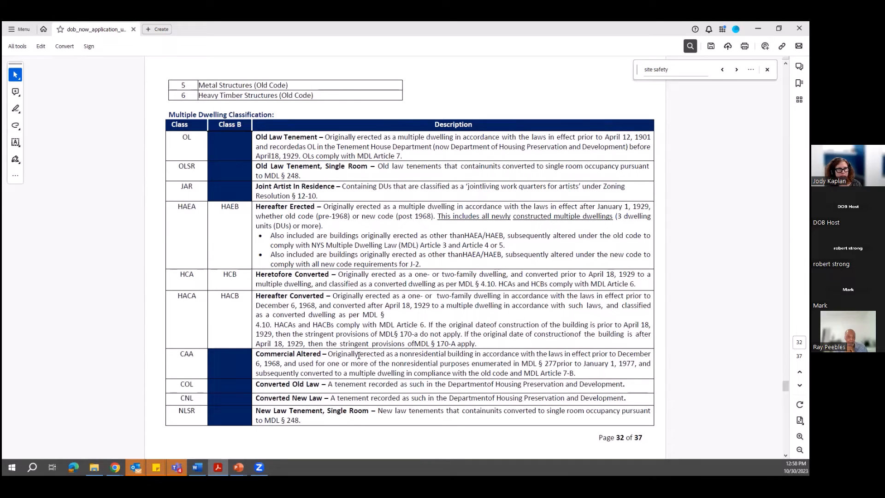
# Step: Read the Building Type, Dwelling Units/Density and Cost Affidavit (PW3) descriptions on pages 33 to 35, and return to the DOB NOW filing
pyautogui.scroll(-5, 359, 355)
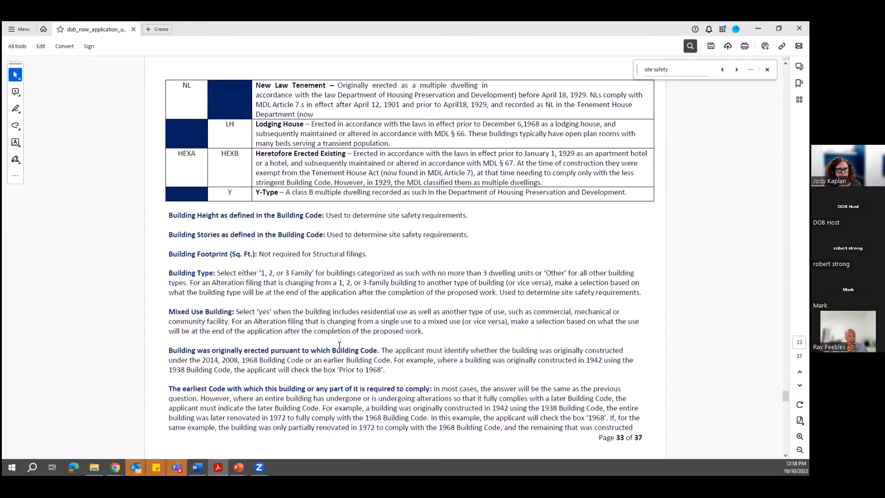
pyautogui.scroll(-10, 339, 345)
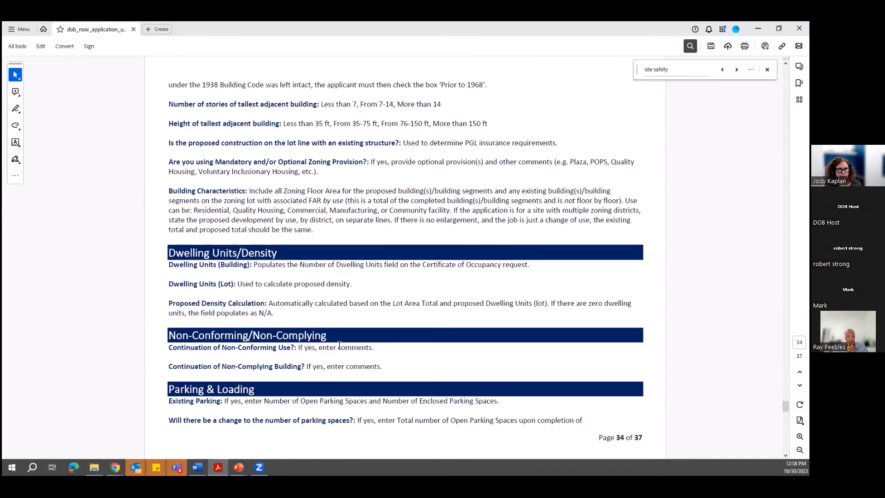
pyautogui.scroll(-10, 339, 346)
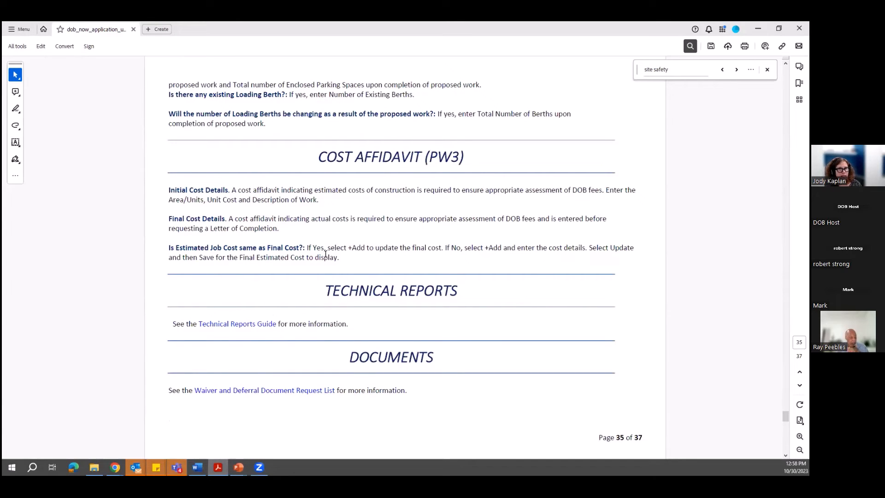
pyautogui.moveTo(115, 468)
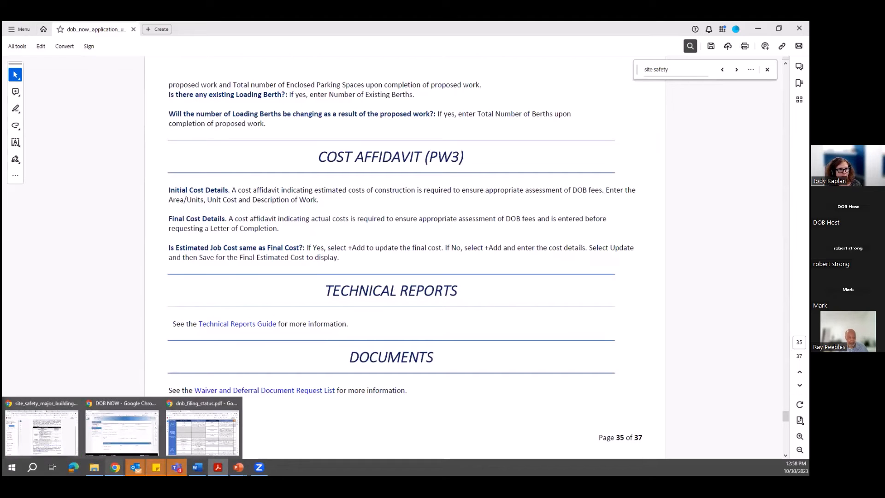
pyautogui.click(122, 432)
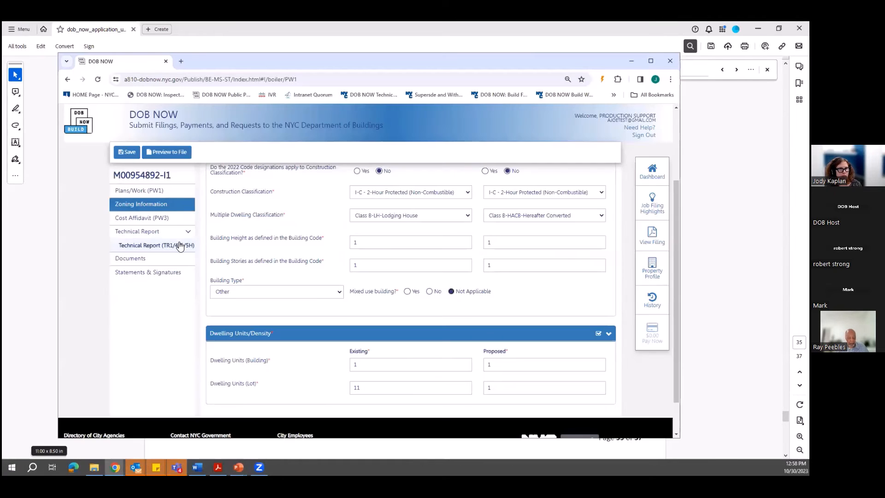
# Step: Review the initial cost details in Cost Affidavit (PW3) and the inspection category tables in Technical Report (TR1)
pyautogui.click(158, 219)
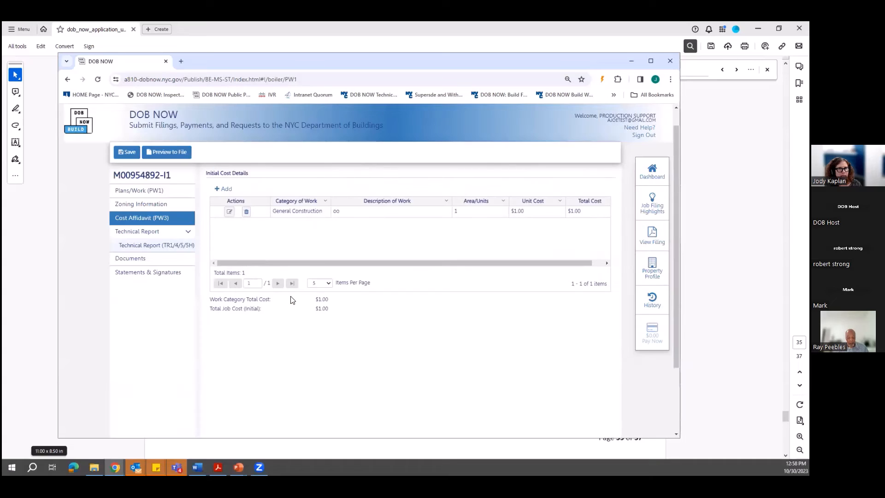
pyautogui.scroll(2, 296, 308)
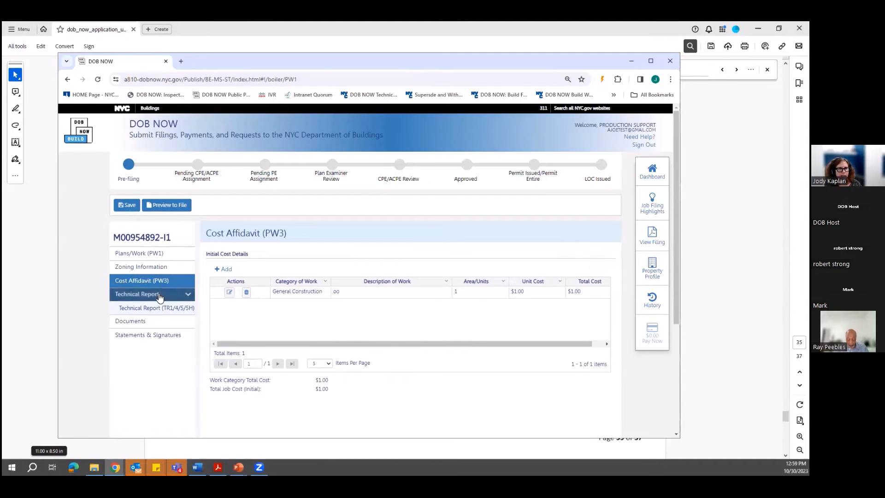
pyautogui.click(159, 310)
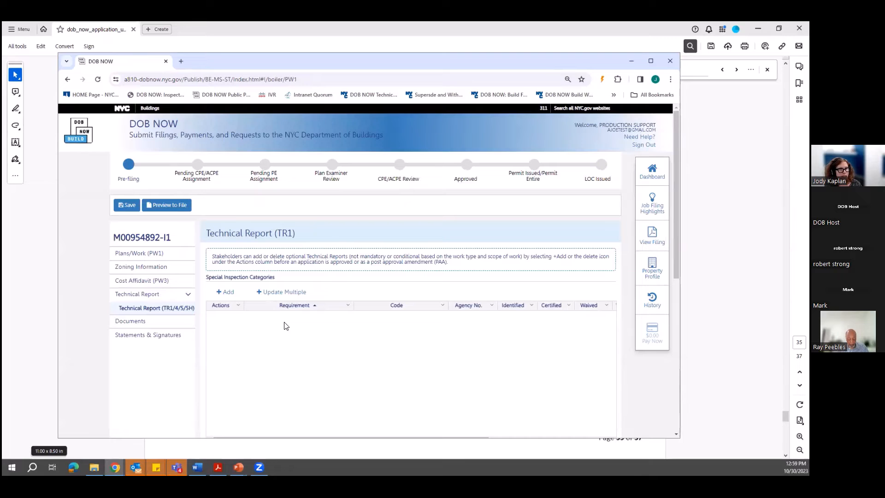
pyautogui.scroll(-2, 285, 326)
pyautogui.scroll(-2, 285, 326)
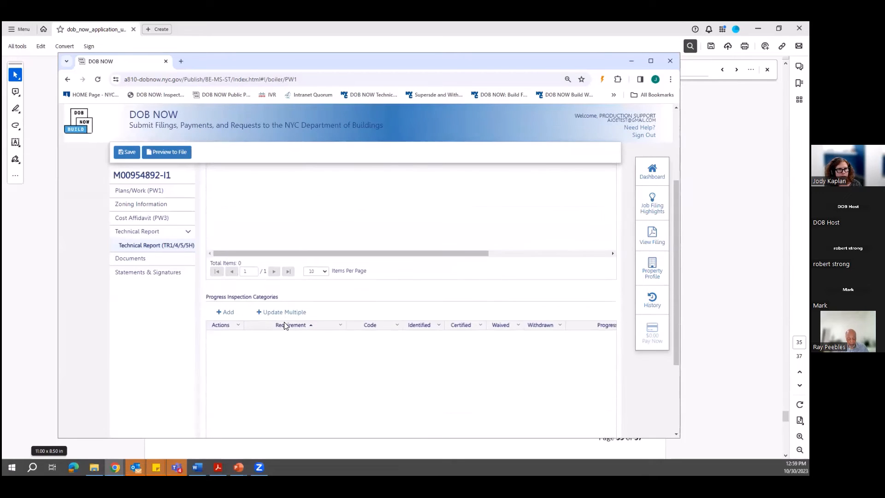
pyautogui.scroll(3, 284, 326)
pyautogui.scroll(2, 285, 326)
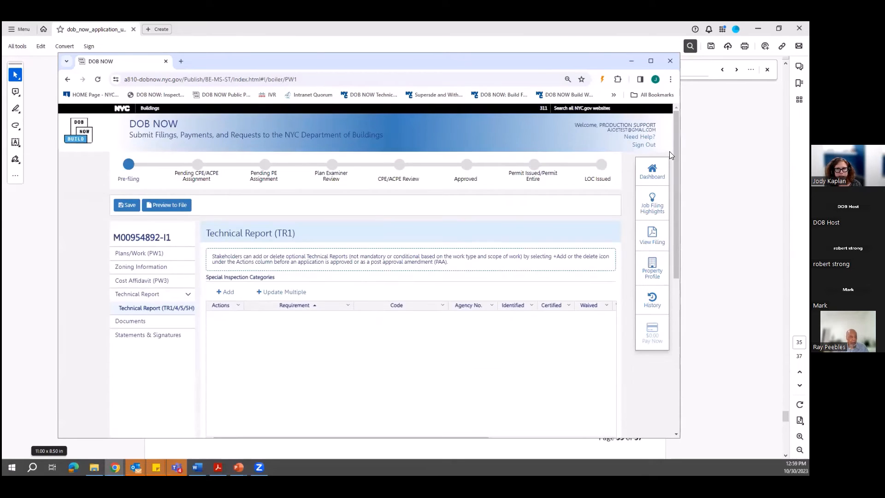
# Step: Return to the dashboard without saving and open the pre-filing General Construction alteration last modified 10/28/2023
pyautogui.click(661, 174)
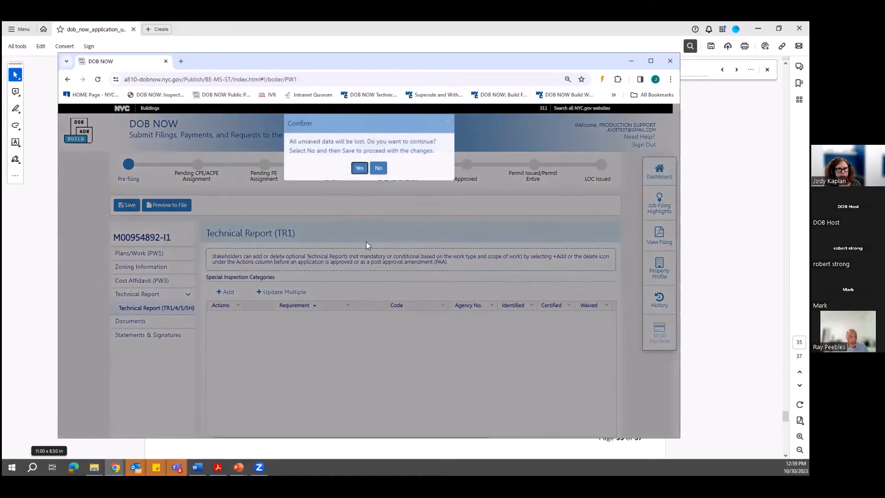
pyautogui.click(360, 168)
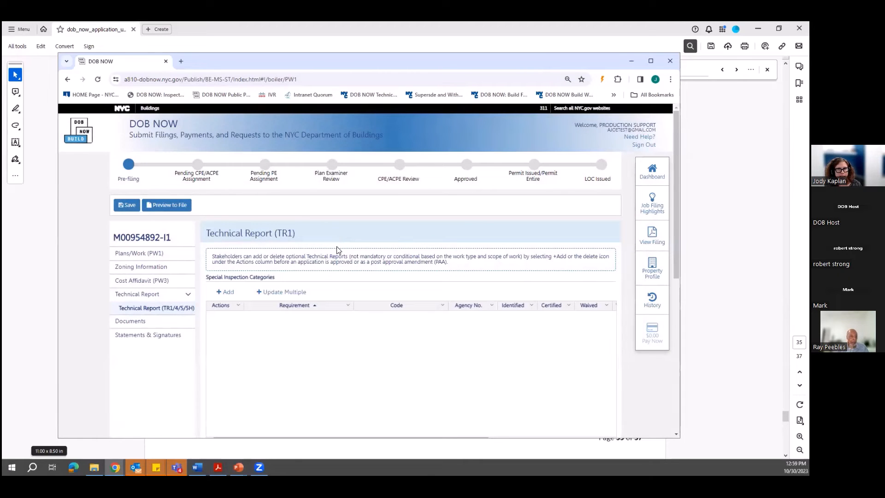
pyautogui.click(654, 170)
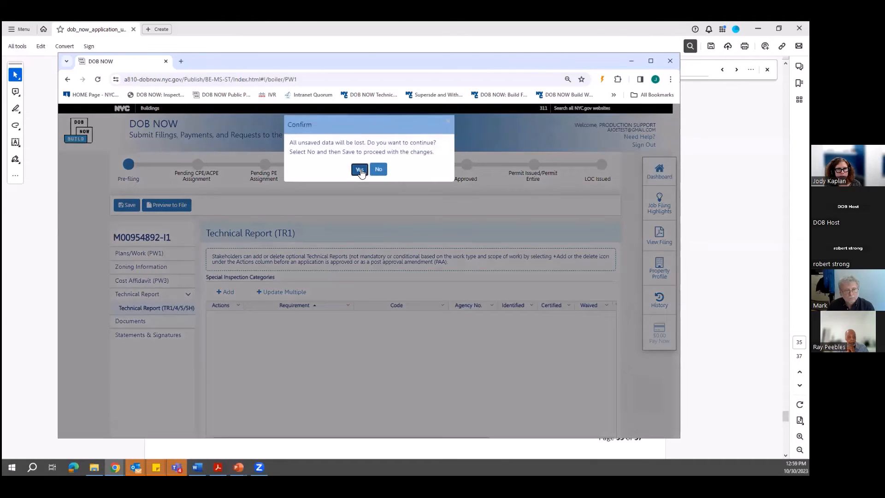
pyautogui.click(360, 169)
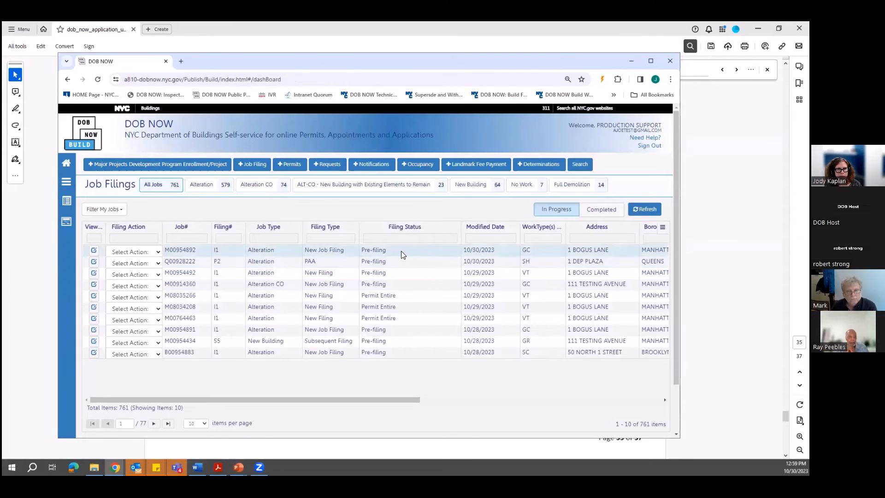
pyautogui.doubleClick(404, 332)
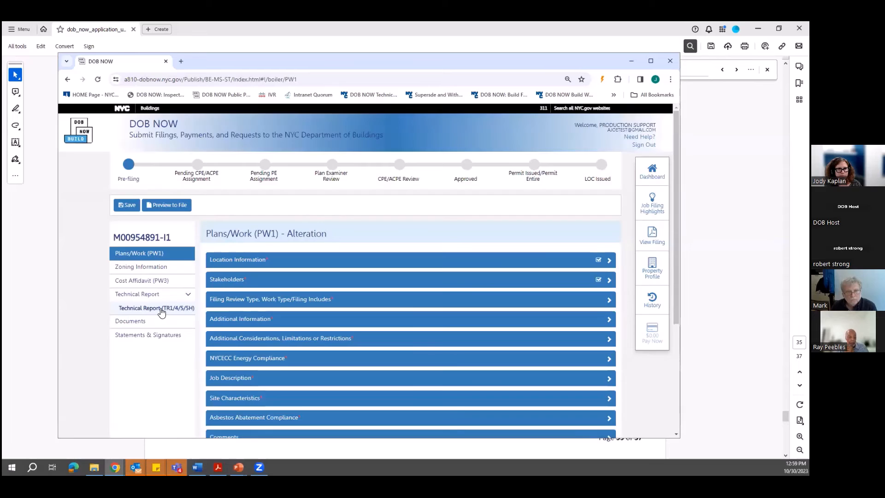
# Step: View the Special and Progress Inspection Categories in this filing's Technical Report (TR1)
pyautogui.click(160, 308)
pyautogui.scroll(-3, 230, 330)
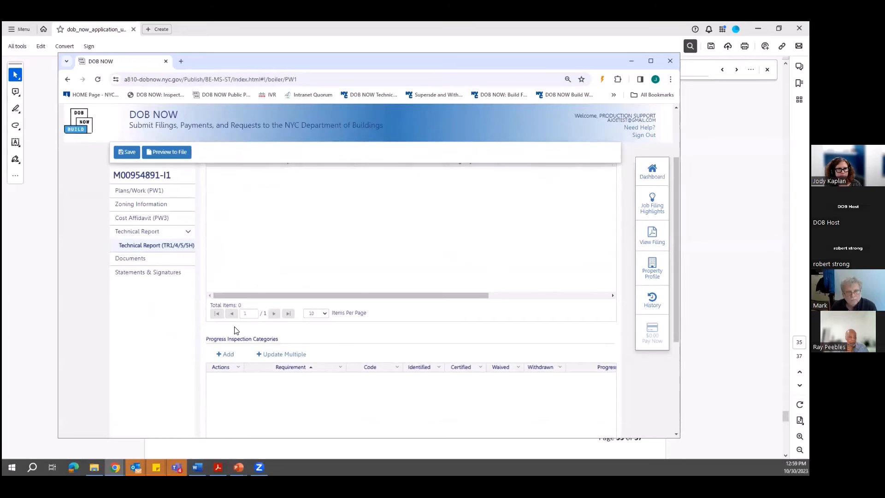
pyautogui.scroll(5, 229, 327)
# Step: In Plans/Work (PW1), choose Registered Design Professional (Progress Inspection – Final added to application) for the final inspection and save the filing
pyautogui.click(138, 253)
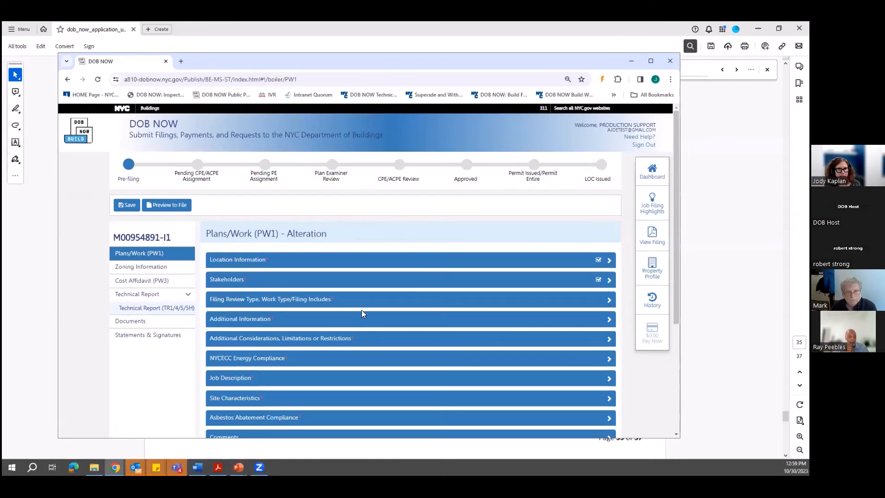
pyautogui.click(229, 198)
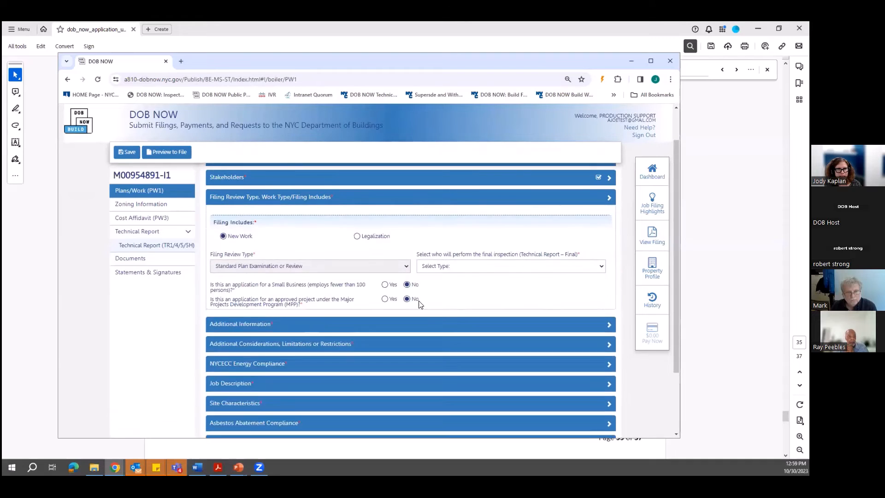
pyautogui.click(461, 268)
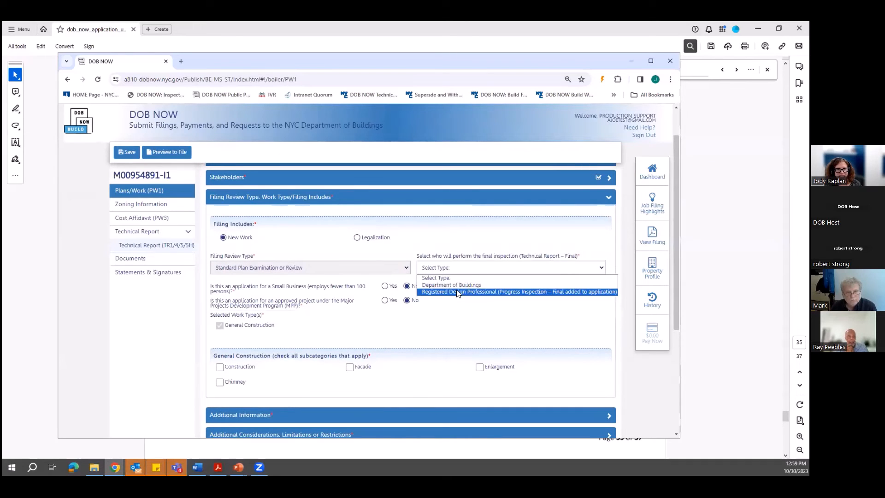
pyautogui.click(458, 292)
pyautogui.click(127, 152)
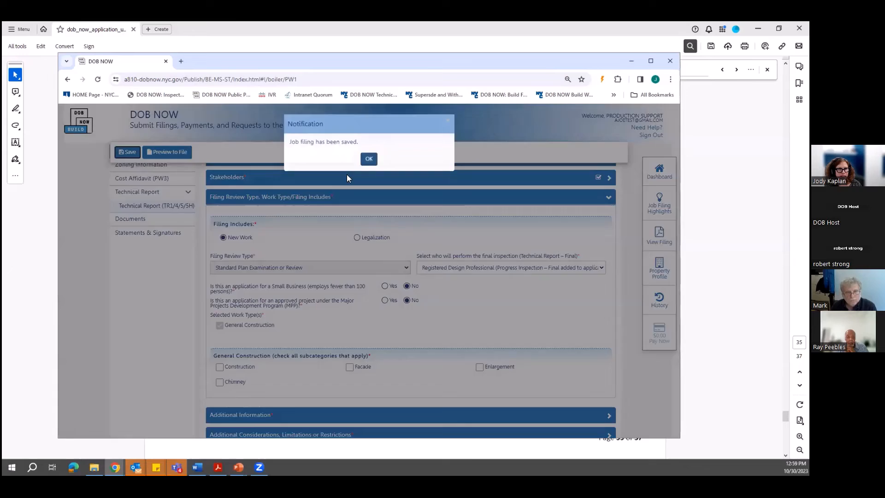
pyautogui.click(369, 159)
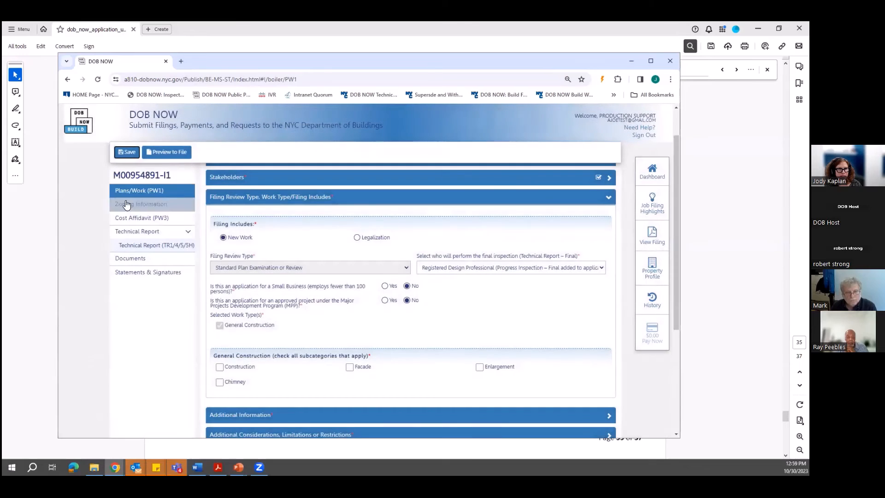
# Step: Open the Technical Report section and examine the Final requirement under Progress Inspection Categories
pyautogui.click(148, 245)
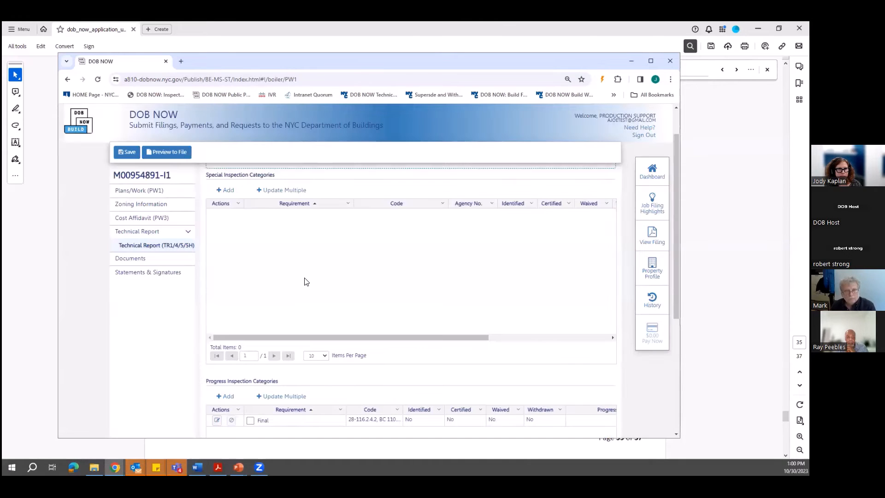
pyautogui.scroll(-1, 306, 280)
pyautogui.scroll(-1, 336, 399)
pyautogui.scroll(-1, 336, 393)
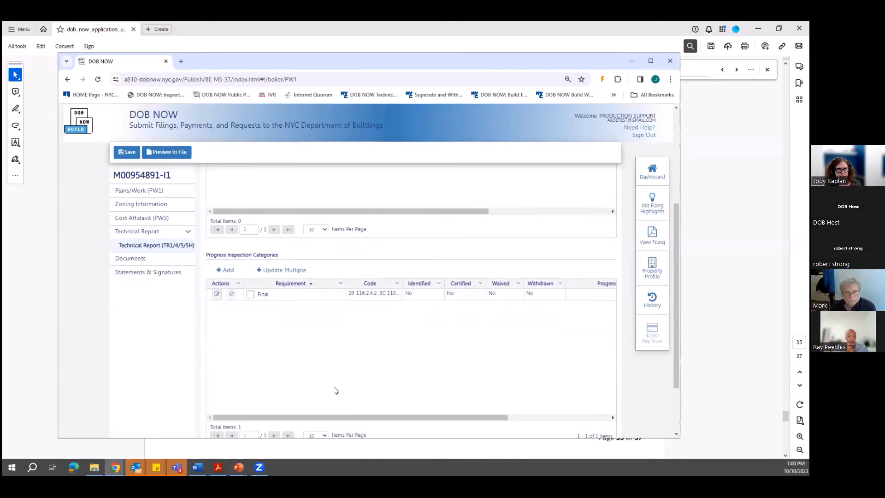
pyautogui.moveTo(347, 416)
pyautogui.mouseDown()
pyautogui.moveTo(447, 429)
pyautogui.moveTo(340, 425)
pyautogui.mouseUp()
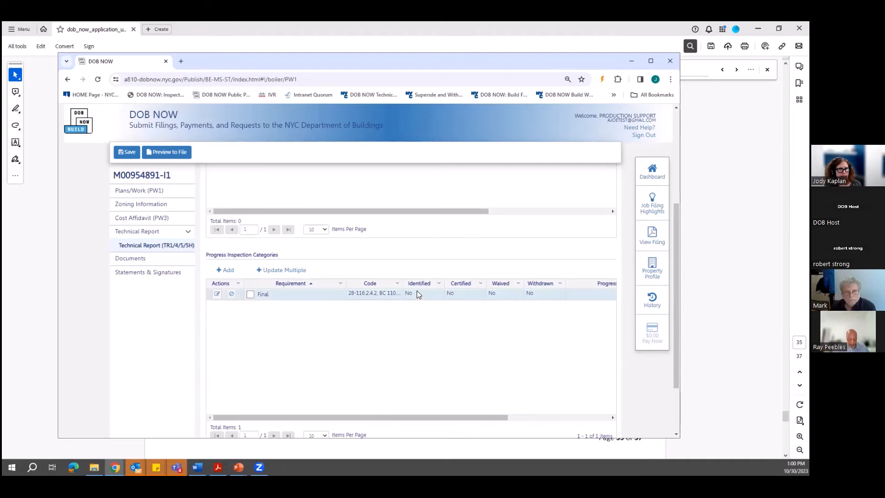
pyautogui.scroll(6, 381, 316)
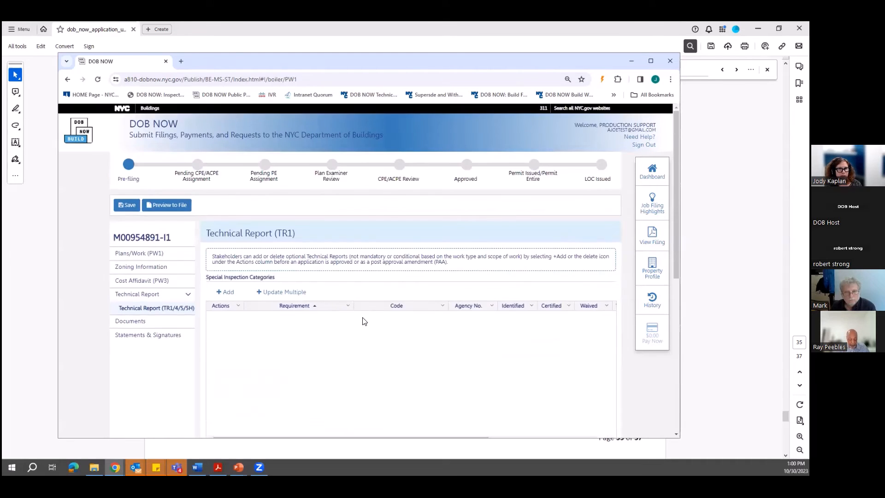
pyautogui.scroll(-5, 310, 294)
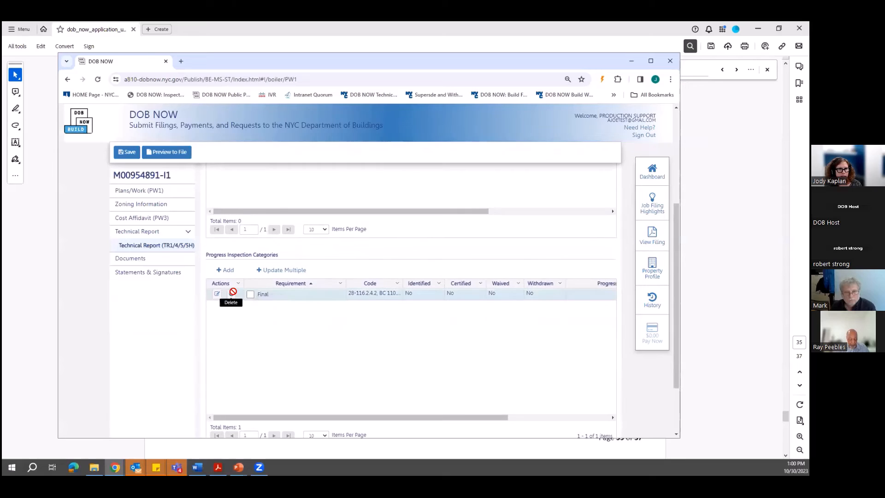
# Step: Select the Final progress inspection, open its details, review the applicant fields and responsibility statements, and close without updating
pyautogui.click(250, 295)
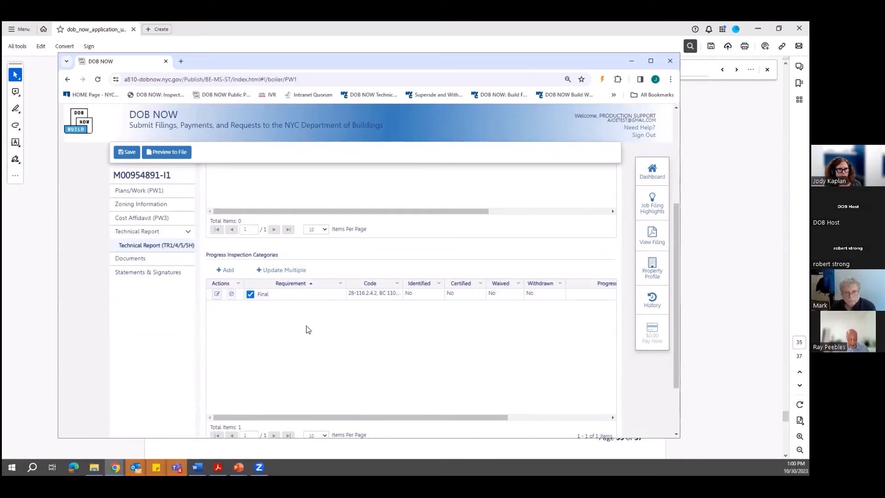
pyautogui.click(216, 293)
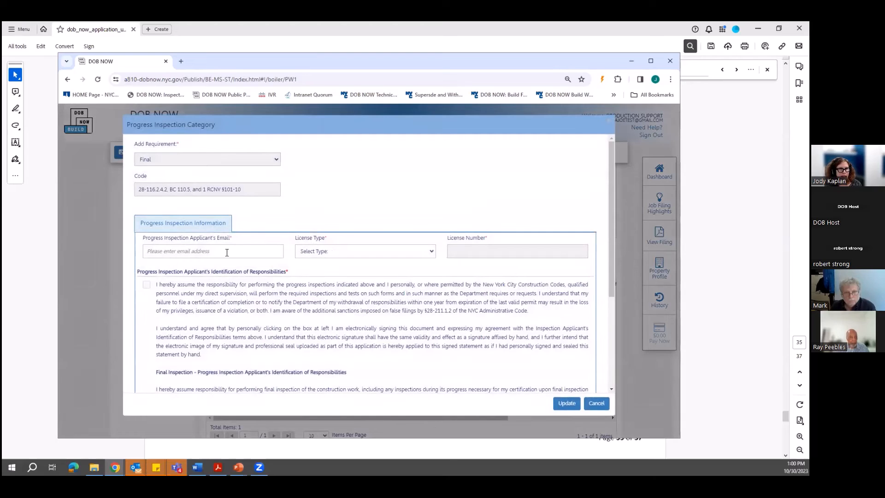
pyautogui.click(252, 253)
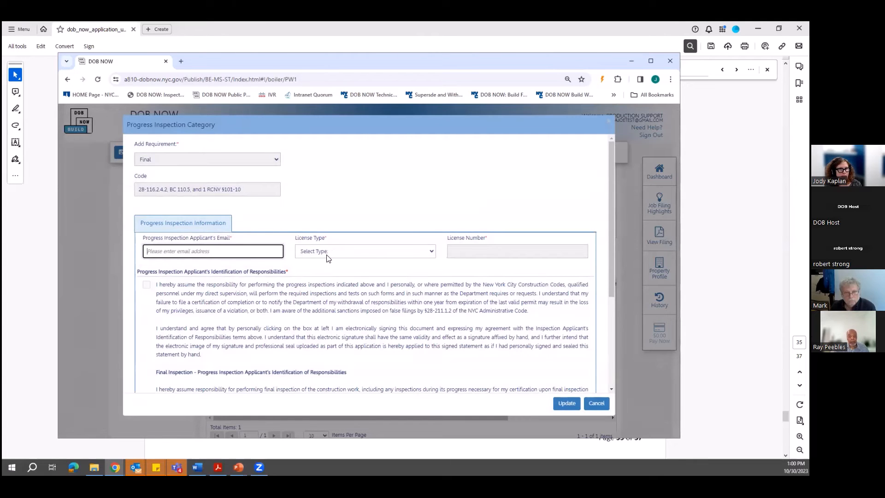
pyautogui.scroll(-2, 370, 300)
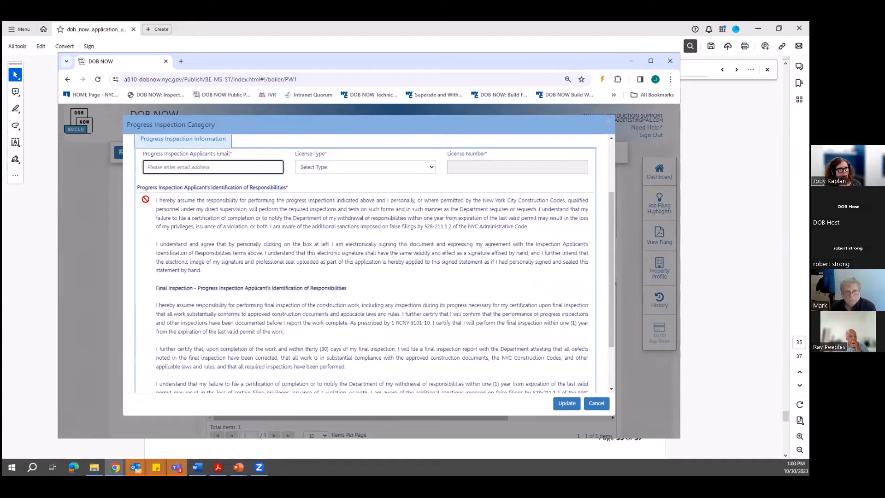
pyautogui.scroll(-1, 217, 243)
pyautogui.scroll(-1, 219, 243)
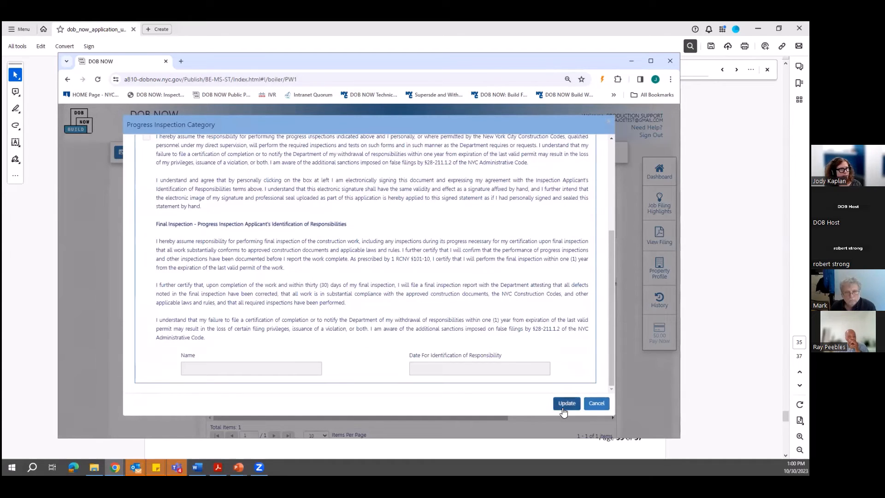
pyautogui.click(591, 407)
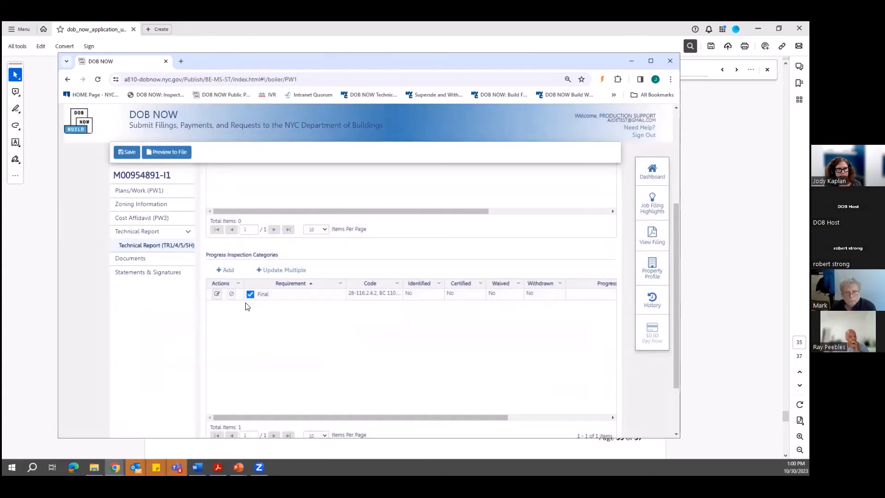
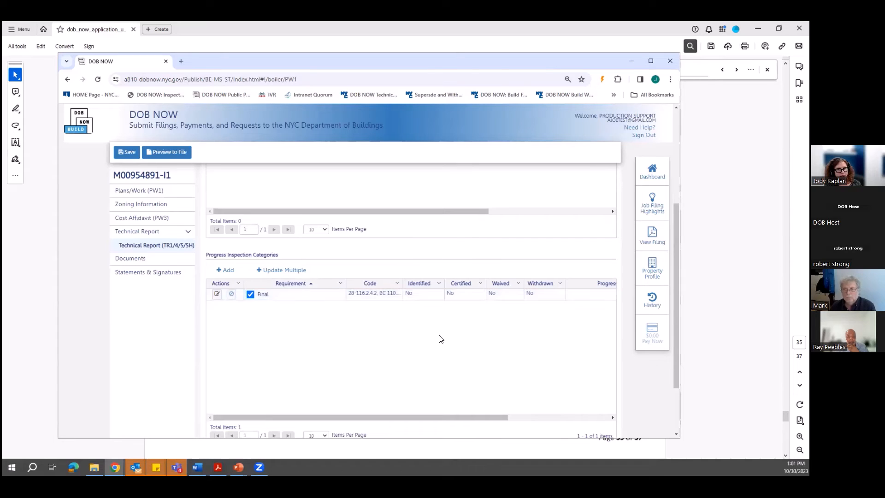
# Step: Review the Special and Progress Inspection Categories tables, including the Progress Inspector and DPL-1 columns of the Final requirement
pyautogui.scroll(2, 438, 334)
pyautogui.scroll(5, 438, 334)
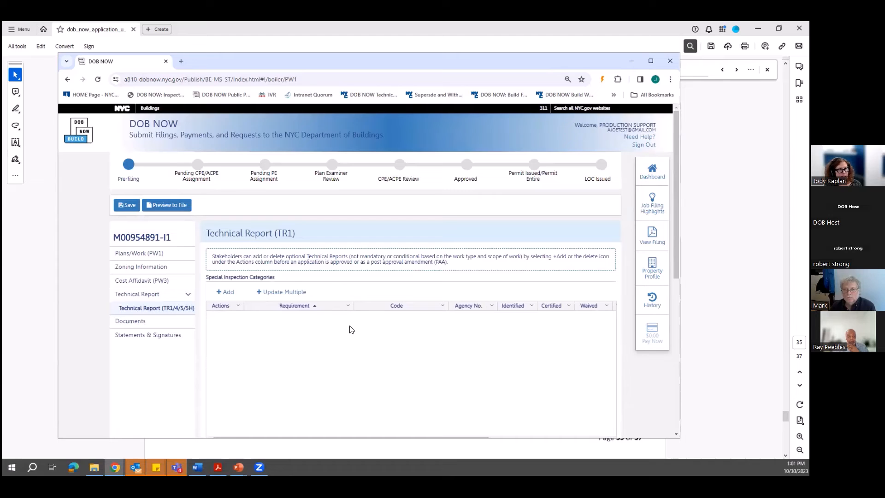
pyautogui.scroll(-2, 351, 329)
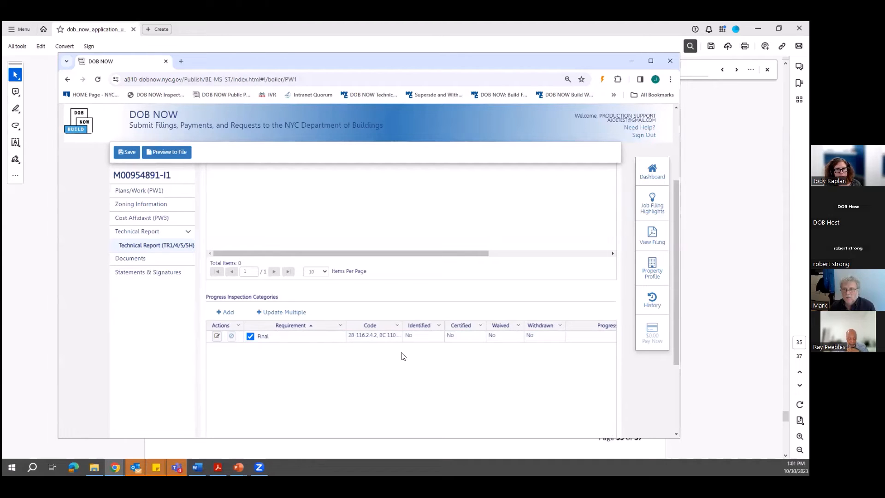
pyautogui.scroll(-1, 401, 356)
pyautogui.scroll(-1, 401, 356)
pyautogui.moveTo(411, 375); pyautogui.dragTo(539, 387)
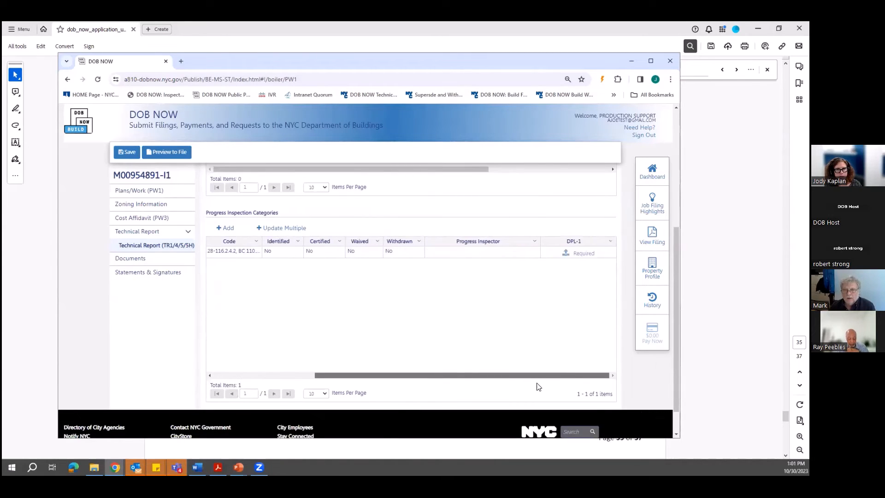
pyautogui.moveTo(439, 375); pyautogui.dragTo(293, 281)
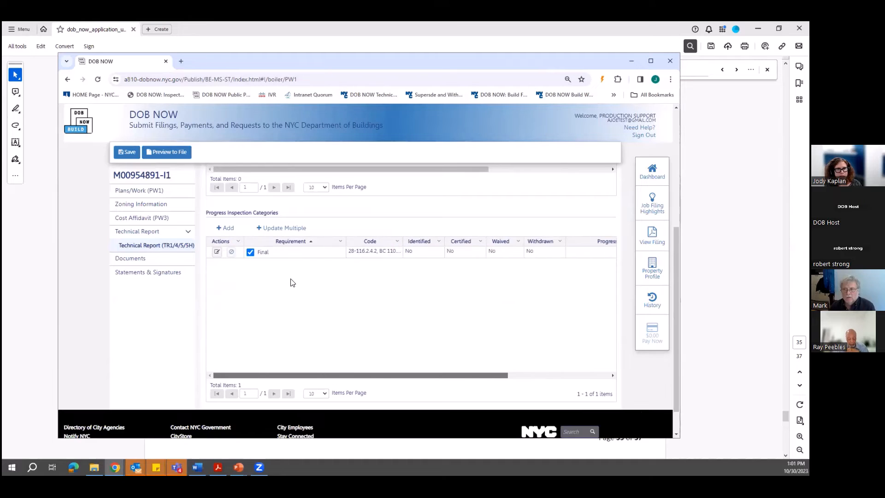
# Step: Reopen the Final progress inspection's details, read through the Identification of Responsibilities to the name and date fields, and cancel
pyautogui.click(218, 254)
pyautogui.scroll(-5, 355, 316)
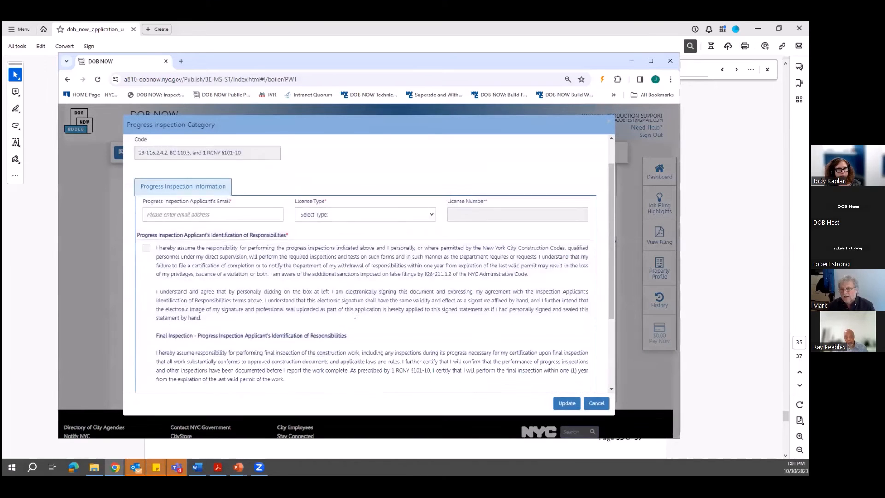
pyautogui.scroll(-1, 355, 316)
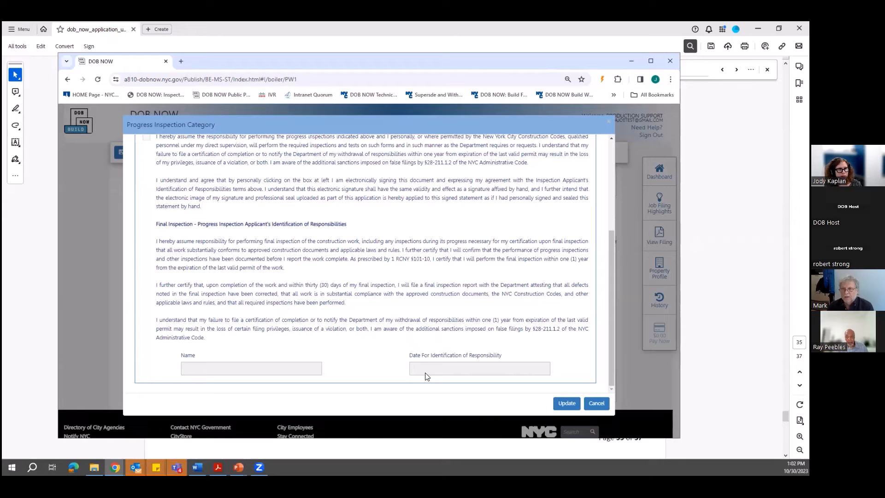
pyautogui.click(594, 404)
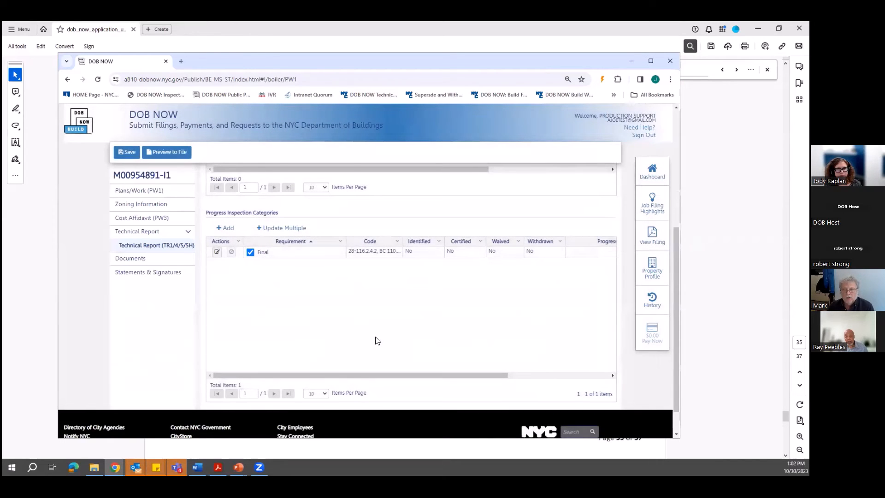
# Step: Return to the dashboard, discarding unsaved data, and check the Technical Reports section of the Application User Guide in Acrobat
pyautogui.click(650, 171)
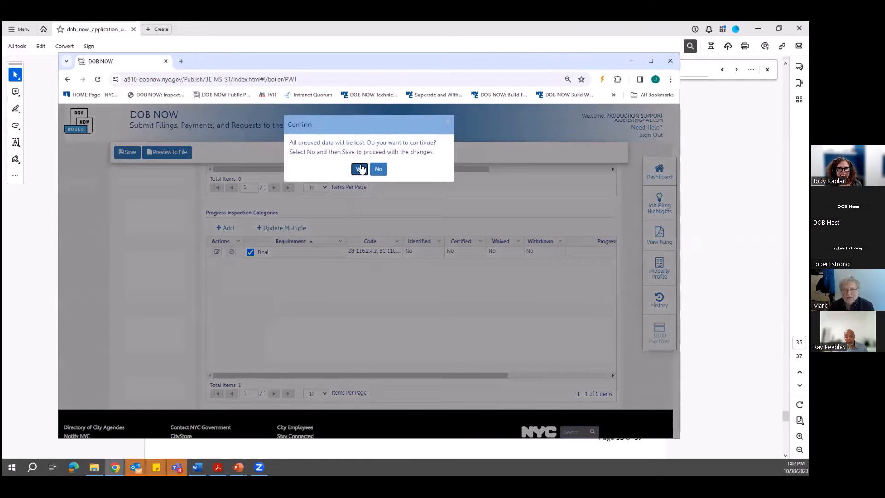
pyautogui.click(360, 169)
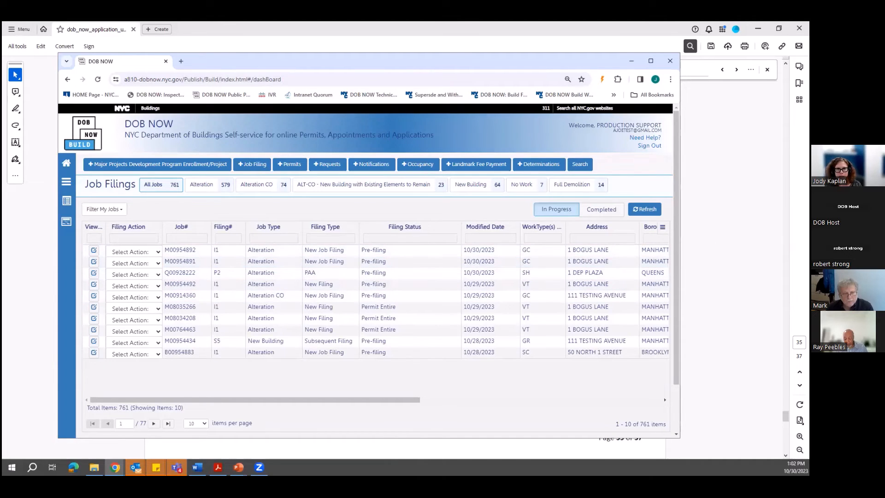
pyautogui.click(218, 468)
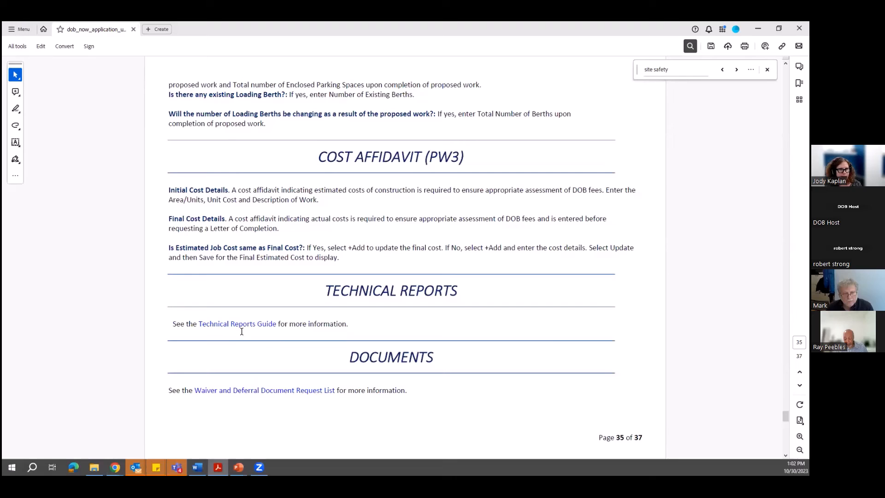
# Step: Switch to Chrome, open the DOB NOW: Build page from the Public Portal in a new tab, and open its Technical Reports document
pyautogui.moveTo(115, 467)
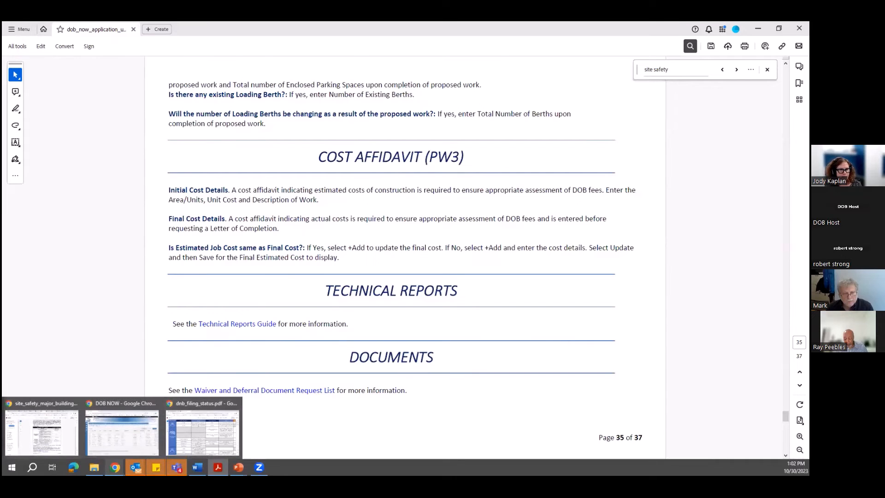
pyautogui.click(110, 444)
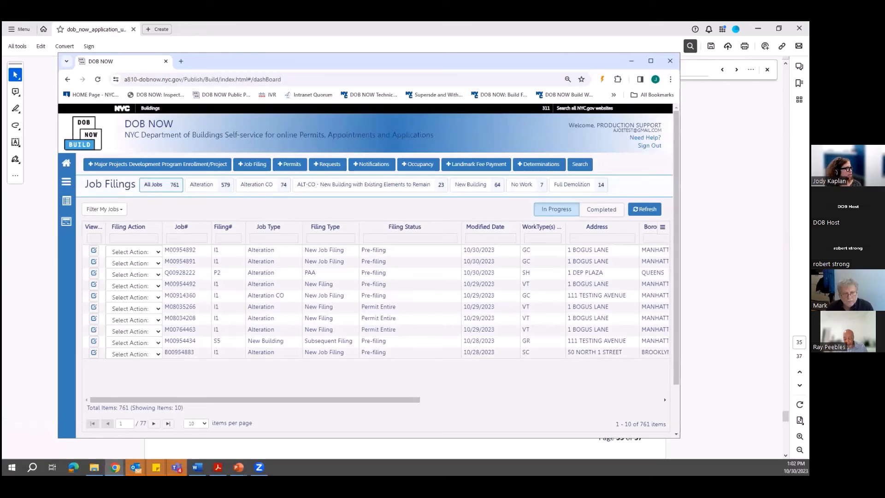
pyautogui.click(180, 62)
pyautogui.click(224, 95)
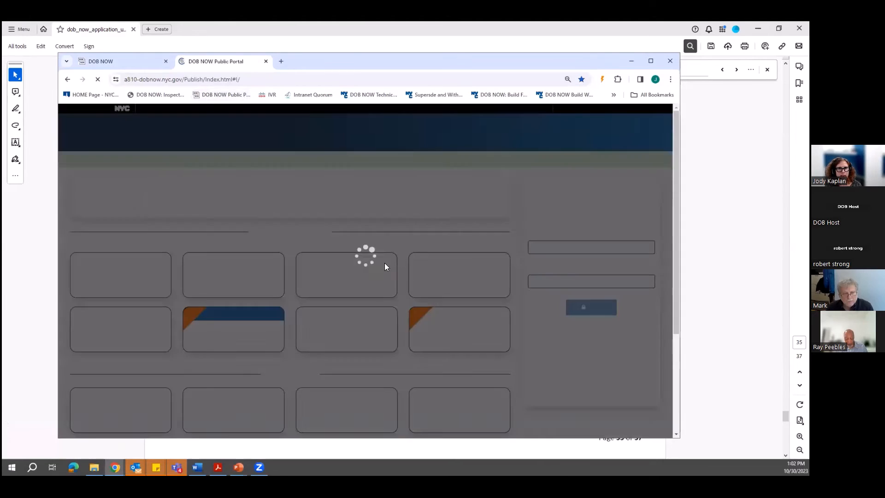
pyautogui.click(193, 239)
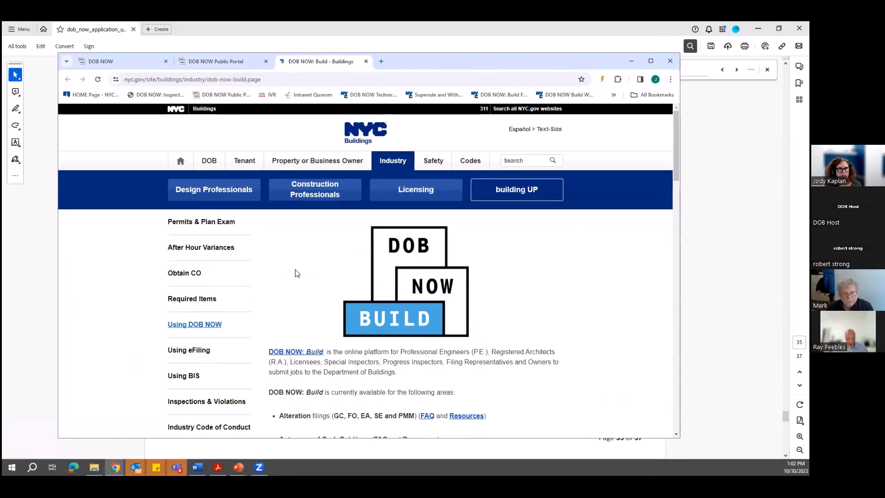
pyautogui.scroll(-5, 296, 272)
pyautogui.scroll(-15, 297, 269)
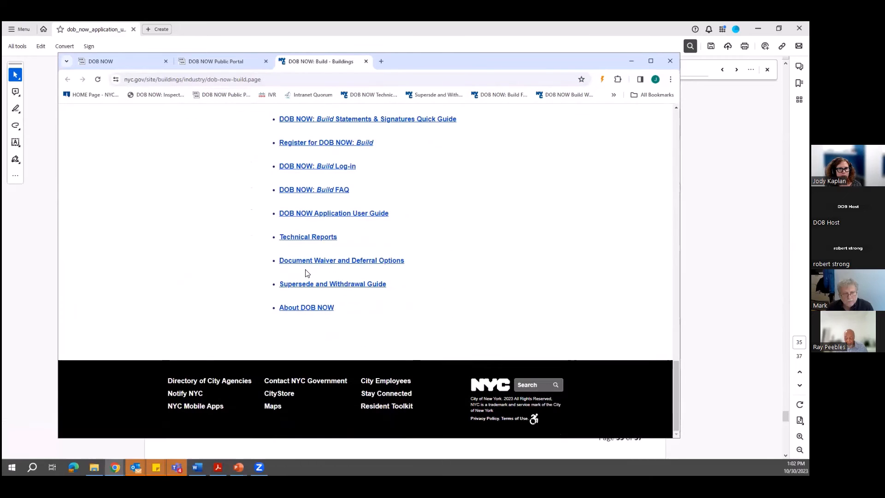
pyautogui.click(319, 238)
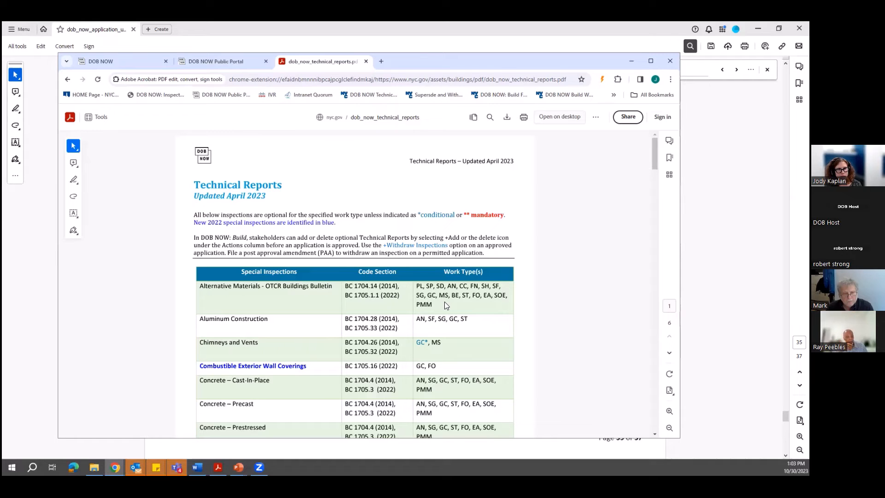
# Step: Read through the Technical Reports guide's special inspections, including their code sections and applicable work types
pyautogui.scroll(-2, 445, 303)
pyautogui.scroll(-2, 445, 303)
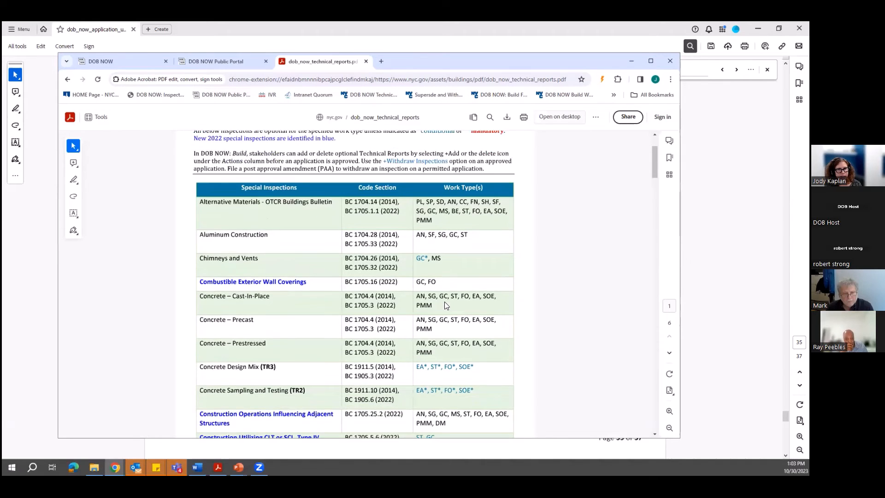
pyautogui.scroll(2, 436, 290)
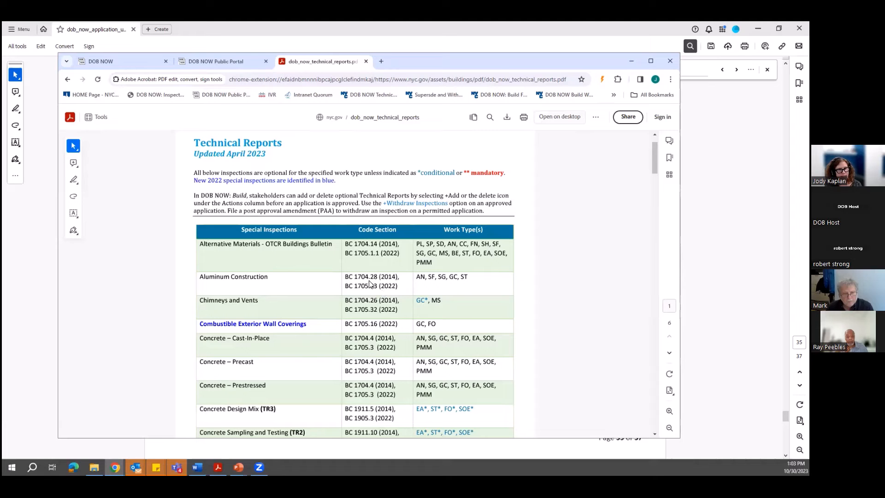
pyautogui.scroll(-5, 331, 310)
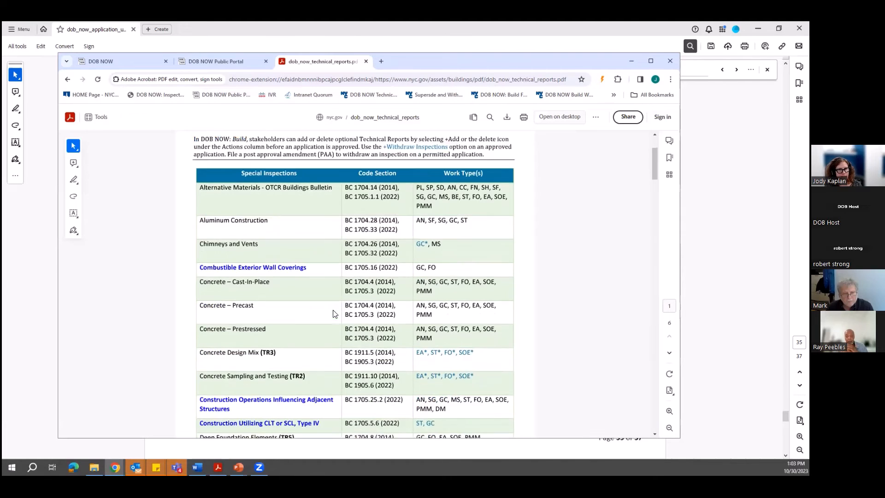
pyautogui.scroll(-12, 337, 312)
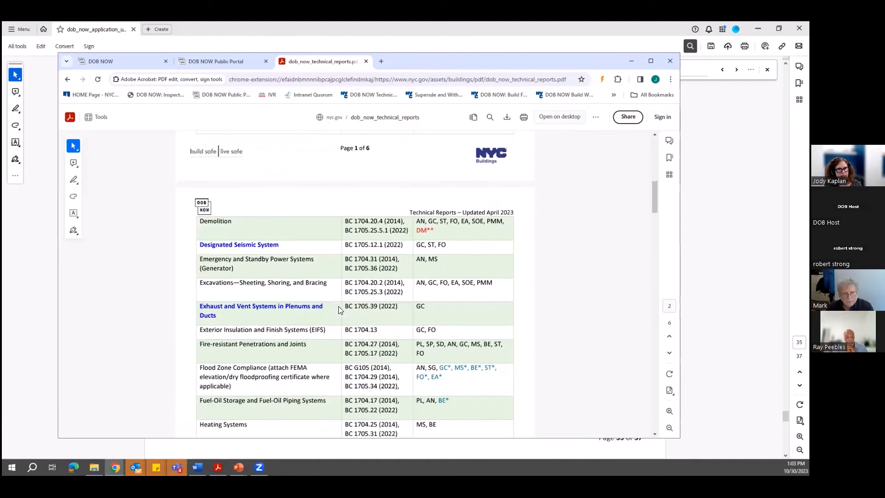
pyautogui.scroll(-14, 343, 311)
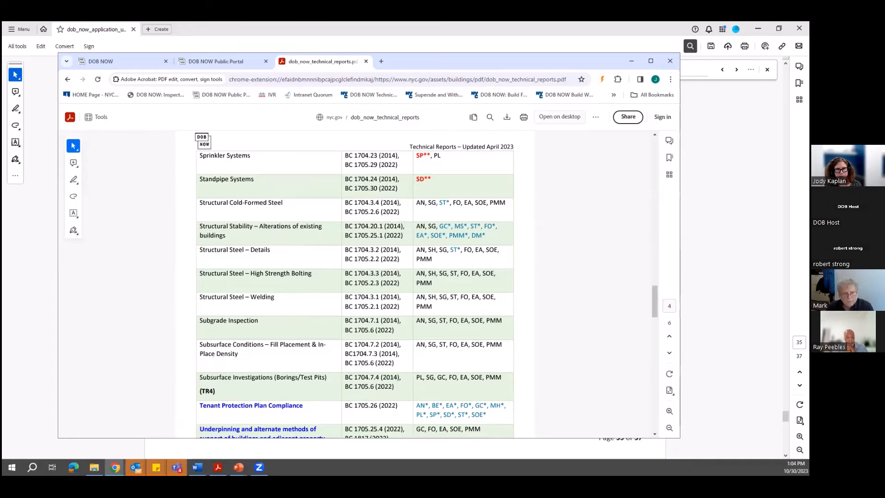
# Step: Check the user guide's Documents section, and open Document Waiver and Deferral Options from the DOB NOW: Build page in Chrome
pyautogui.click(709, 369)
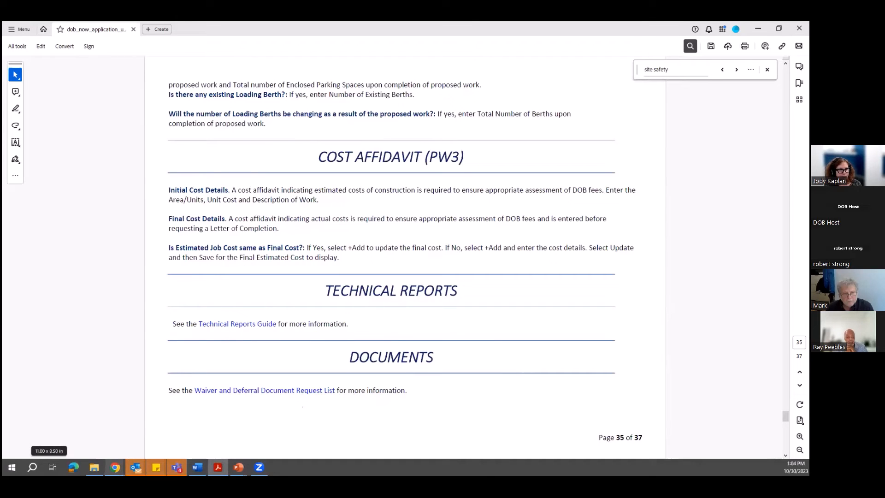
pyautogui.moveTo(116, 466)
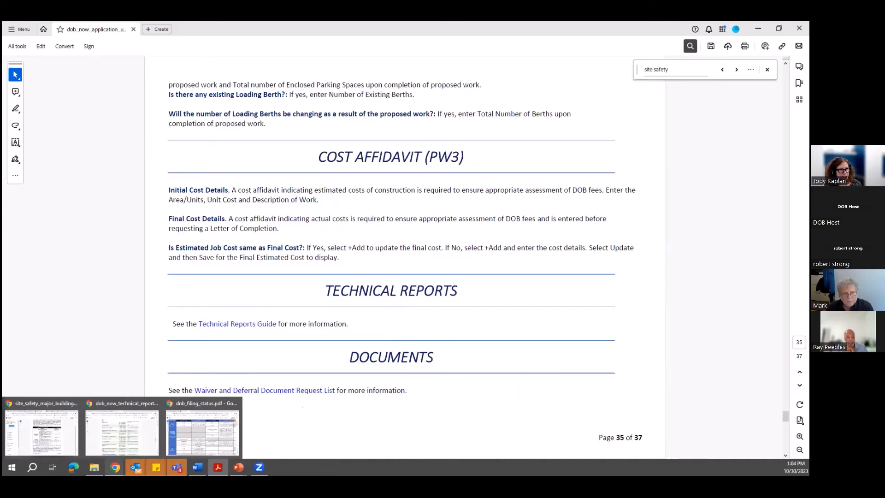
pyautogui.click(130, 441)
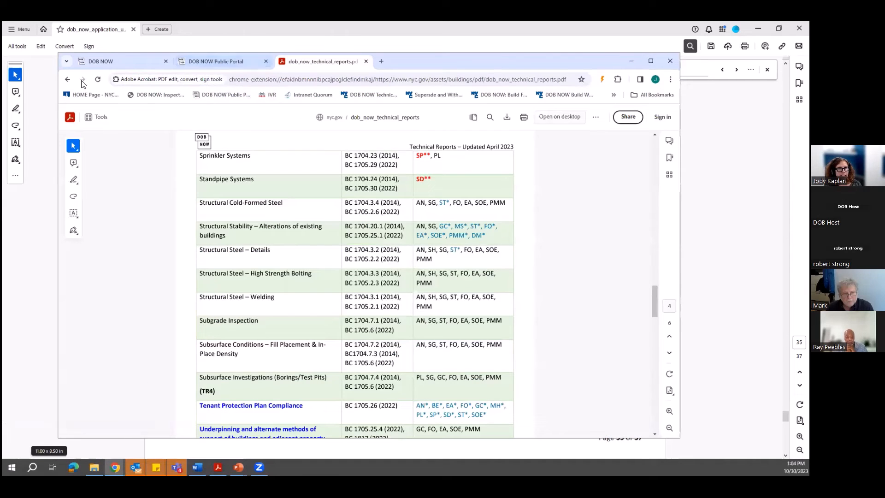
pyautogui.click(68, 80)
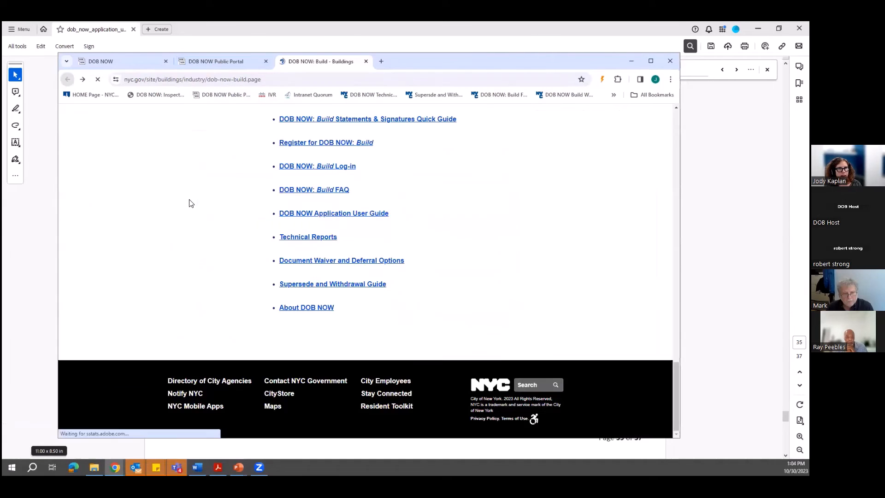
pyautogui.click(303, 262)
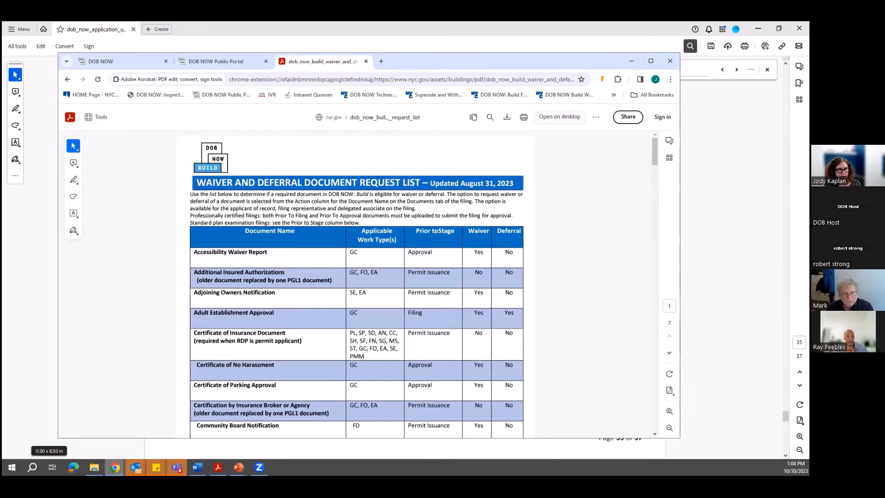
# Step: Open the first listed Alteration filing on the DOB NOW dashboard and display its Documents section
pyautogui.moveTo(115, 467)
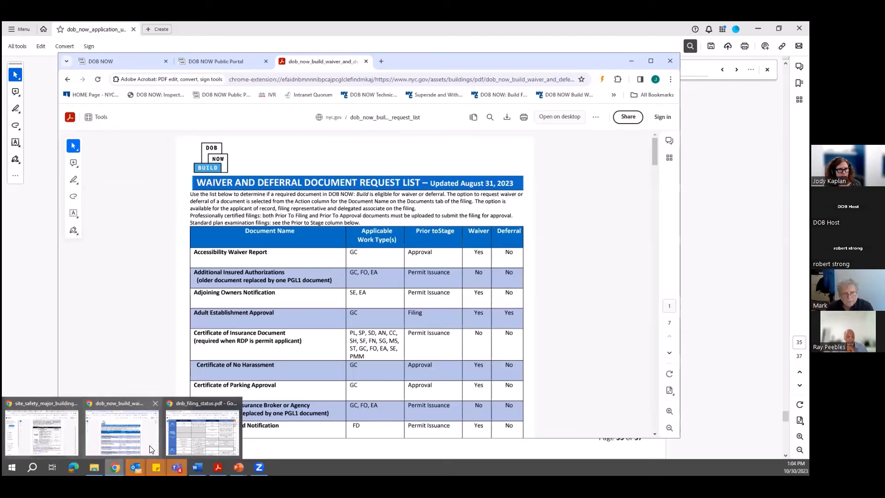
pyautogui.click(112, 60)
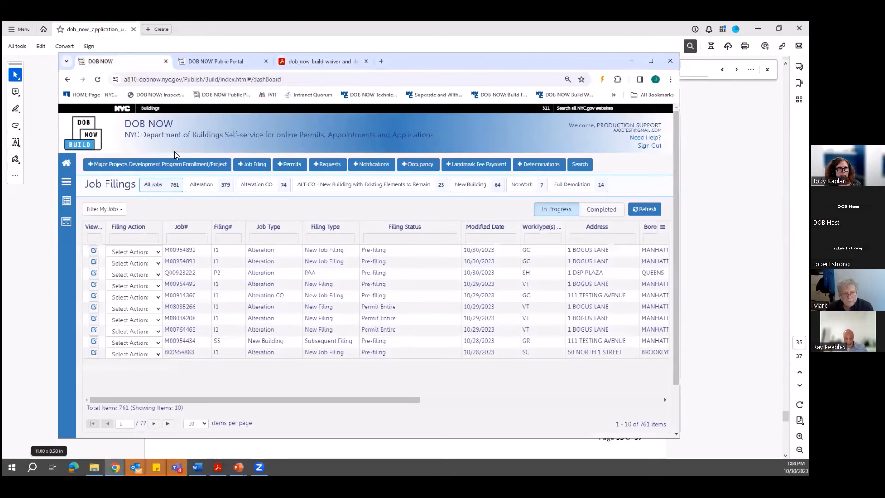
pyautogui.doubleClick(280, 249)
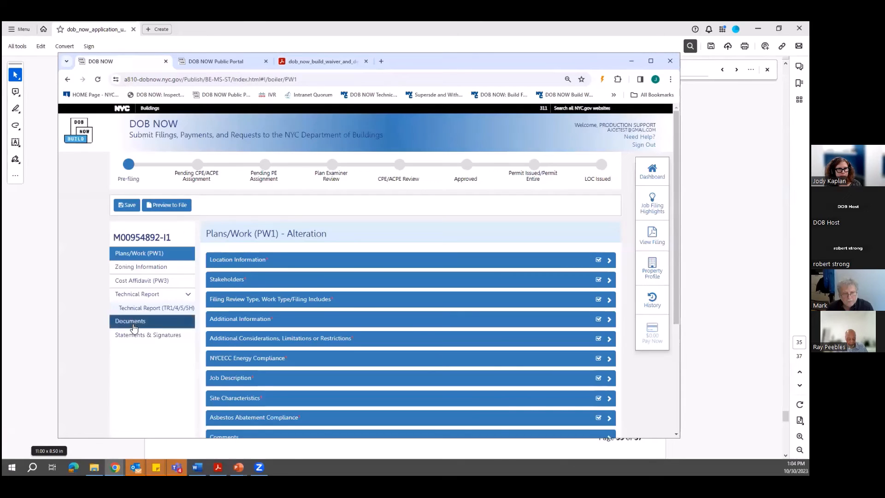
pyautogui.click(134, 325)
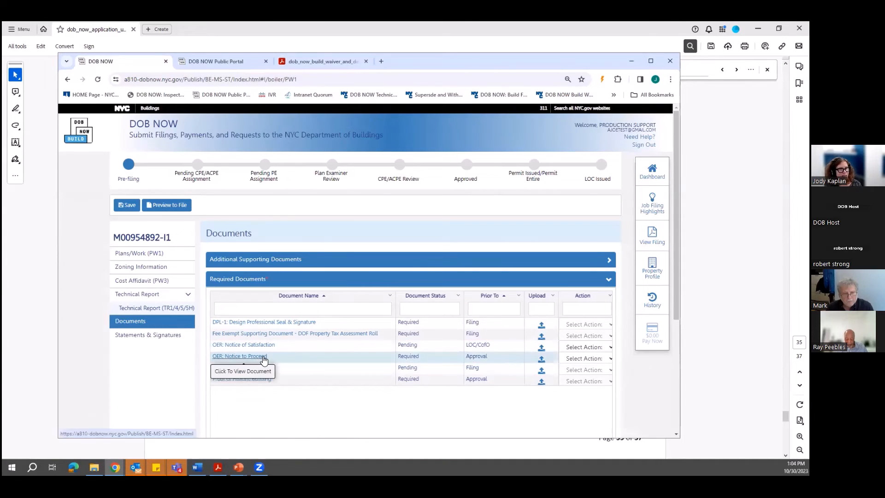
# Step: Consult the Waiver and Deferral list, and view the actions offered for OER: Notice of Satisfaction and OER: Notice to Proceed
pyautogui.click(303, 65)
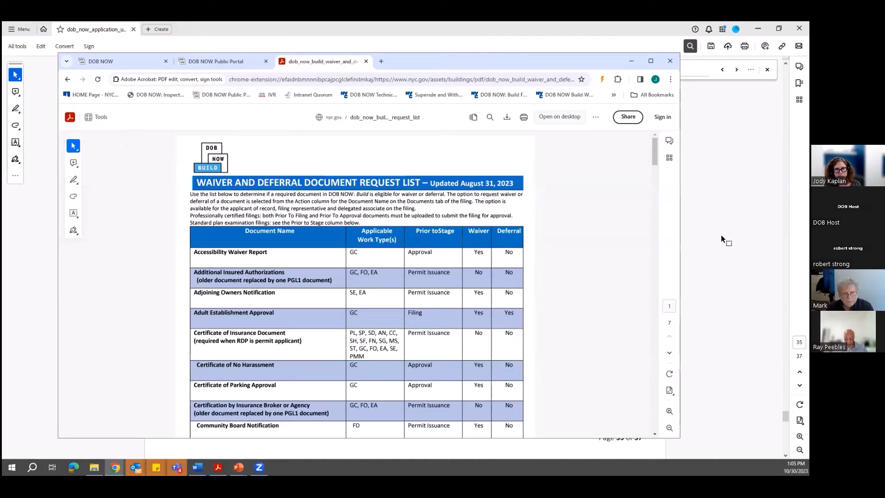
pyautogui.click(101, 61)
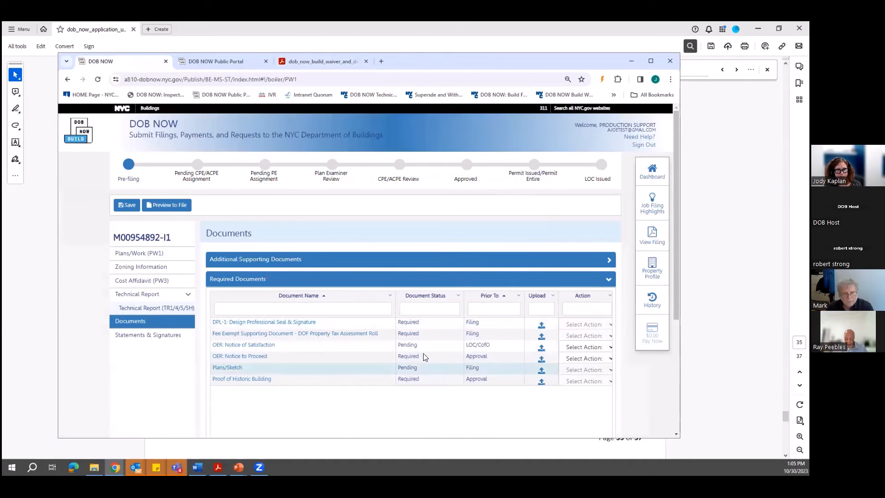
pyautogui.click(580, 347)
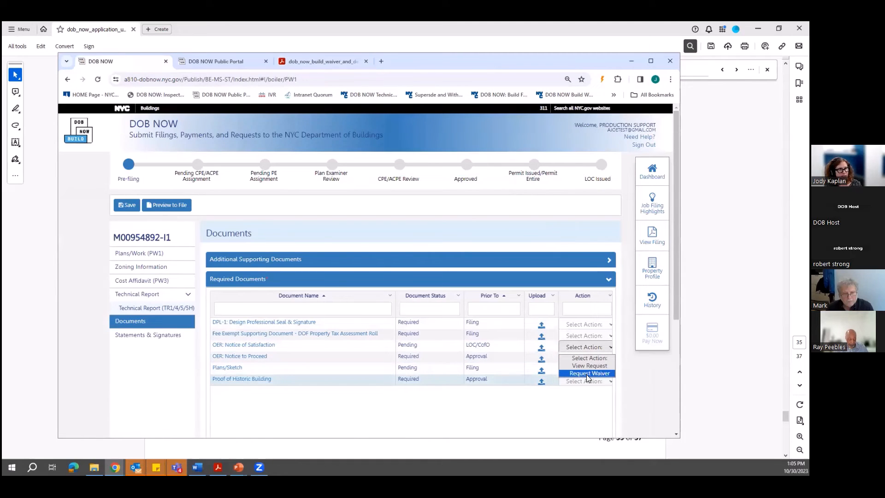
pyautogui.click(389, 407)
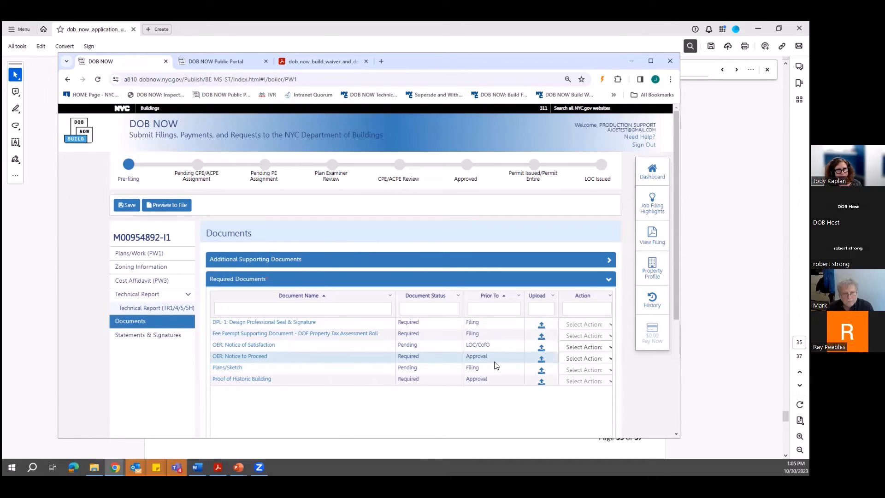
pyautogui.click(572, 359)
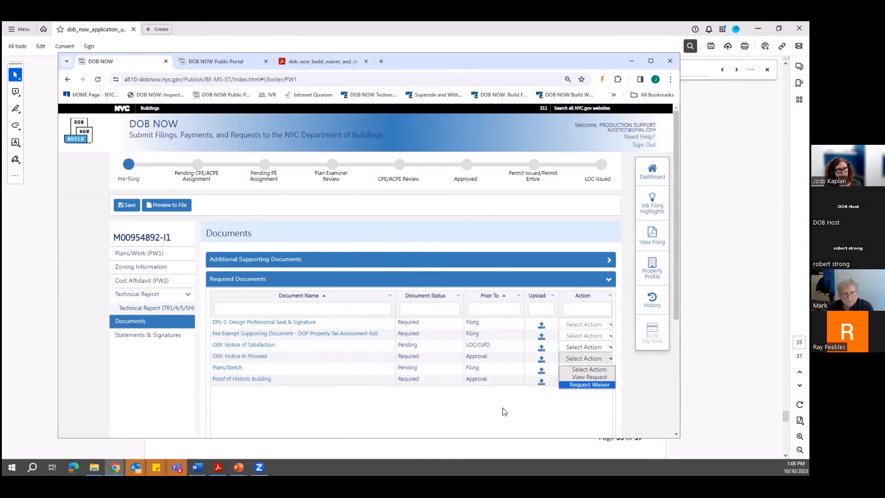
# Step: Expand Additional Supporting Documents and review its entries together with the Required Documents table
pyautogui.click(271, 272)
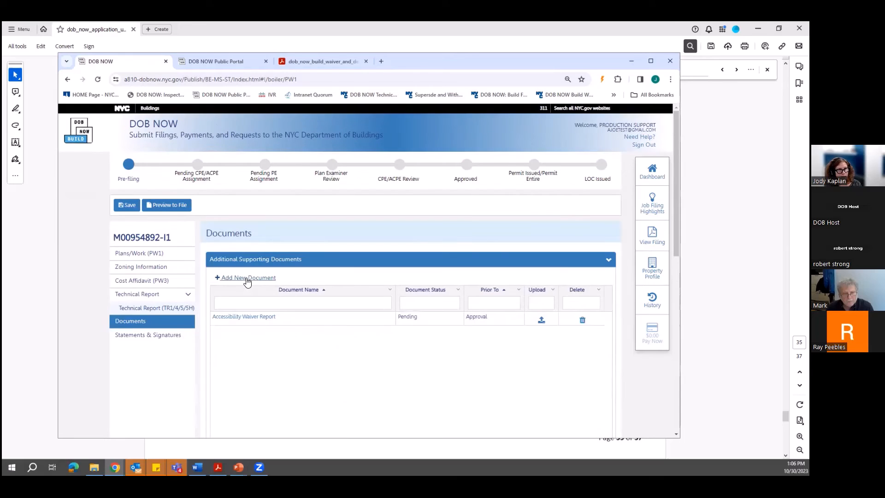
pyautogui.scroll(-5, 400, 382)
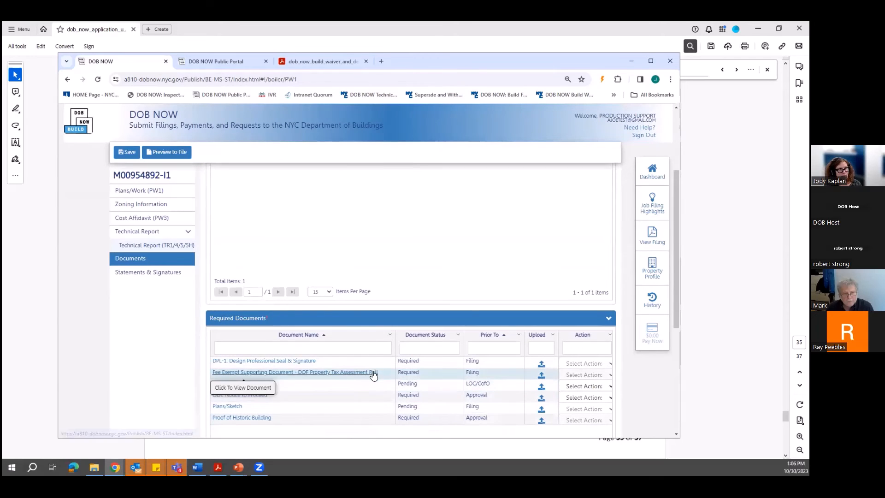
pyautogui.scroll(-1, 366, 392)
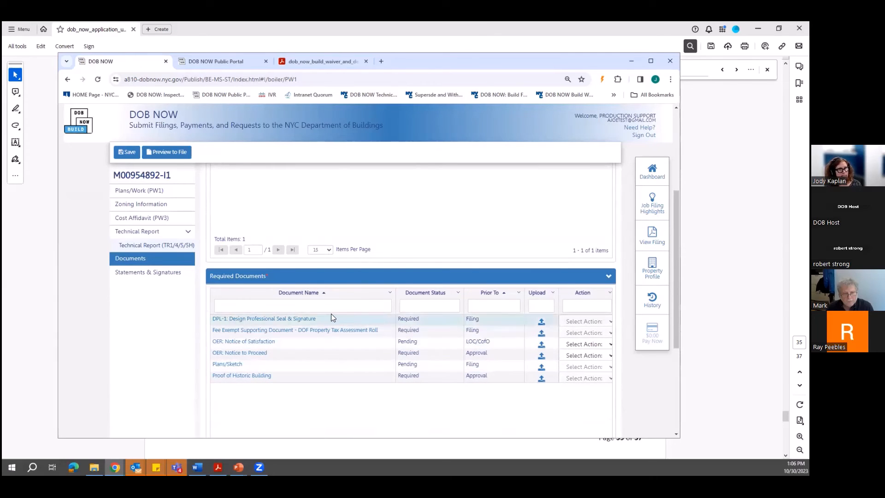
pyautogui.scroll(3, 295, 329)
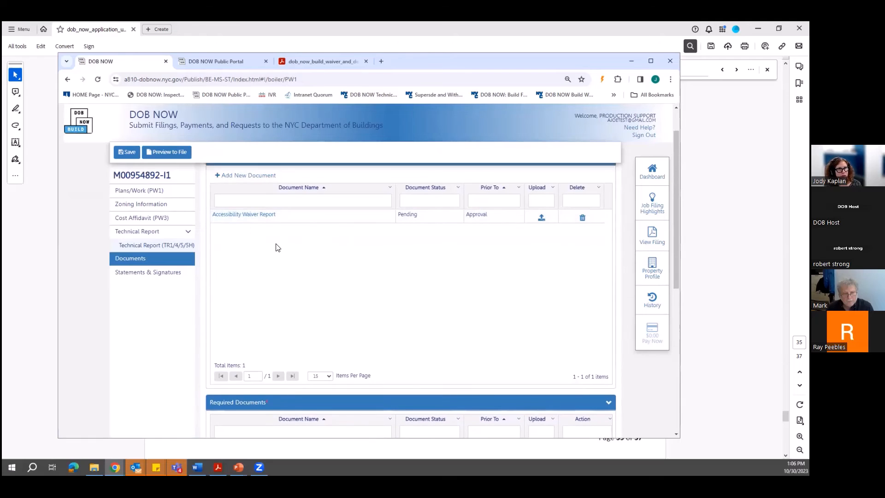
pyautogui.scroll(2, 276, 247)
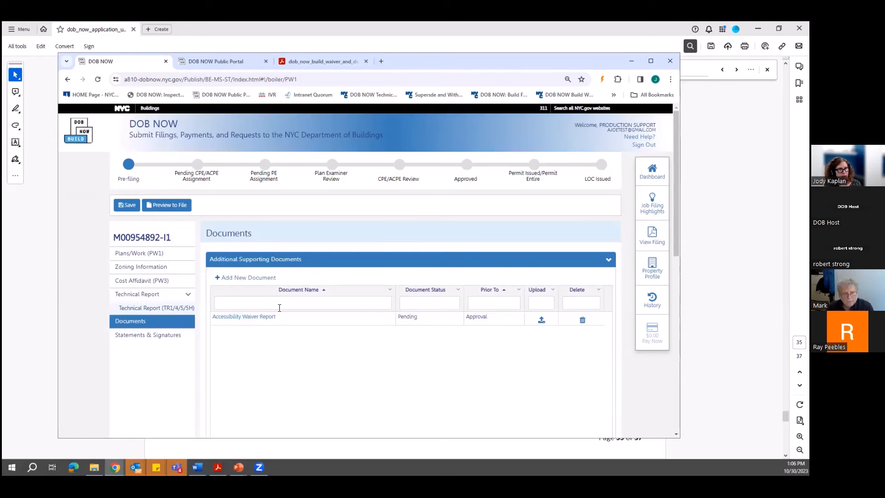
# Step: Open the Document Uploader for a new supporting document, view the available document names, and cancel without uploading
pyautogui.click(229, 277)
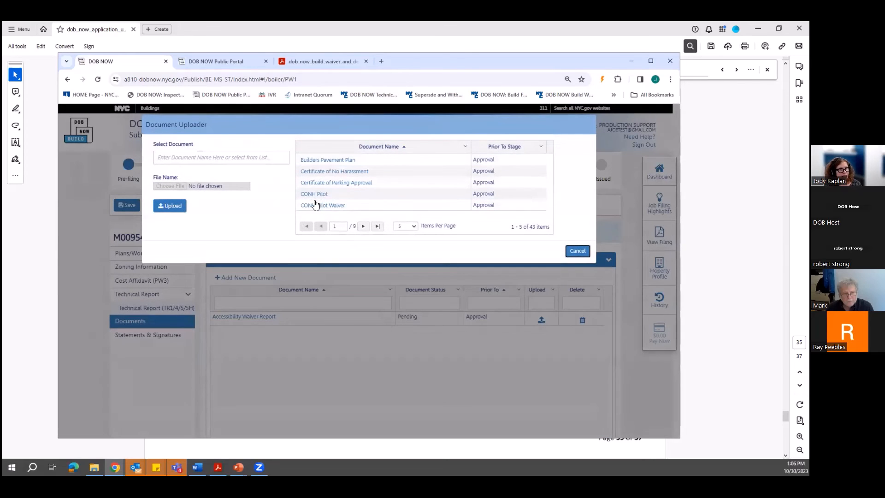
pyautogui.click(575, 253)
pyautogui.scroll(-5, 380, 304)
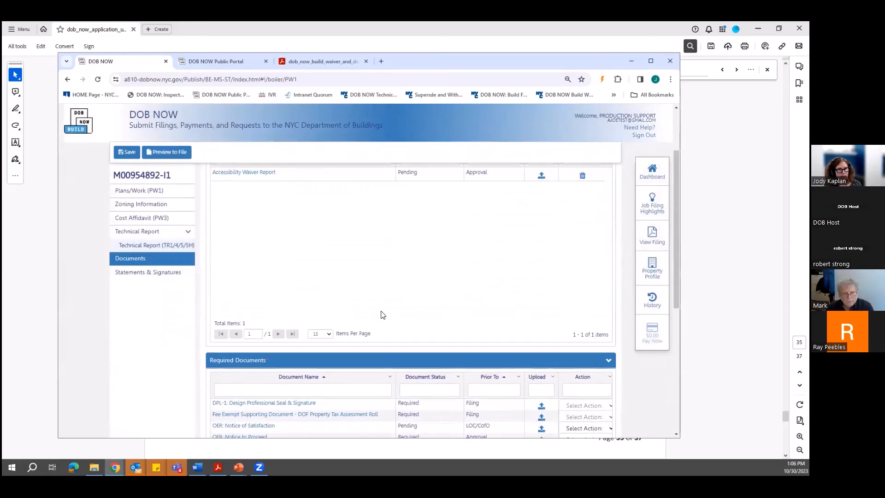
# Step: Open the Waiver and Deferral Document Request List and review the work types, prior-to stages and waiver or deferral eligibility of its documents
pyautogui.click(717, 266)
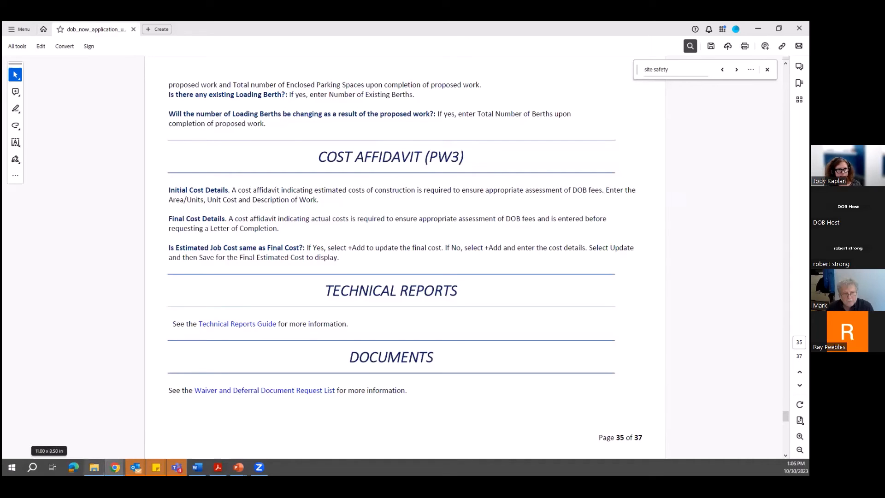
pyautogui.moveTo(116, 467)
pyautogui.click(210, 439)
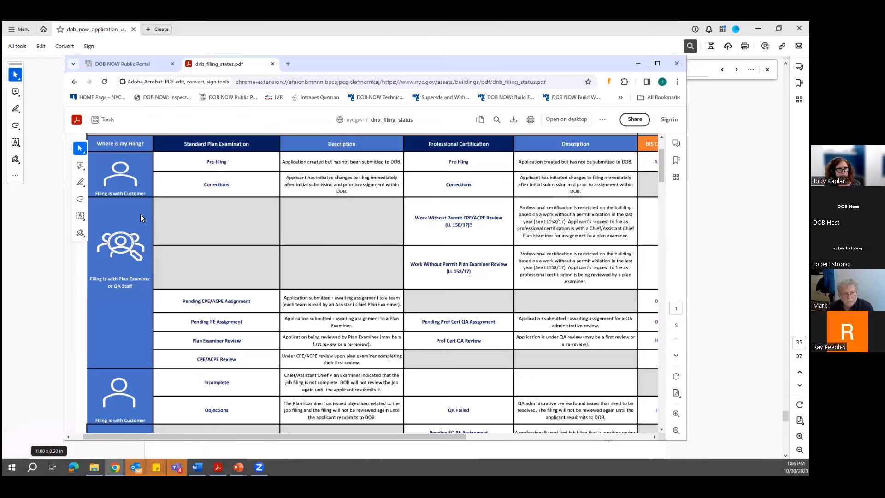
pyautogui.click(138, 426)
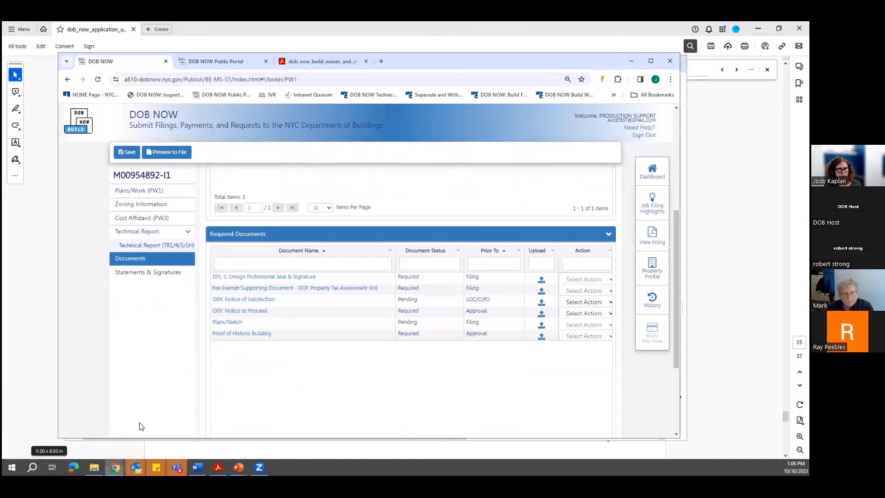
pyautogui.click(318, 61)
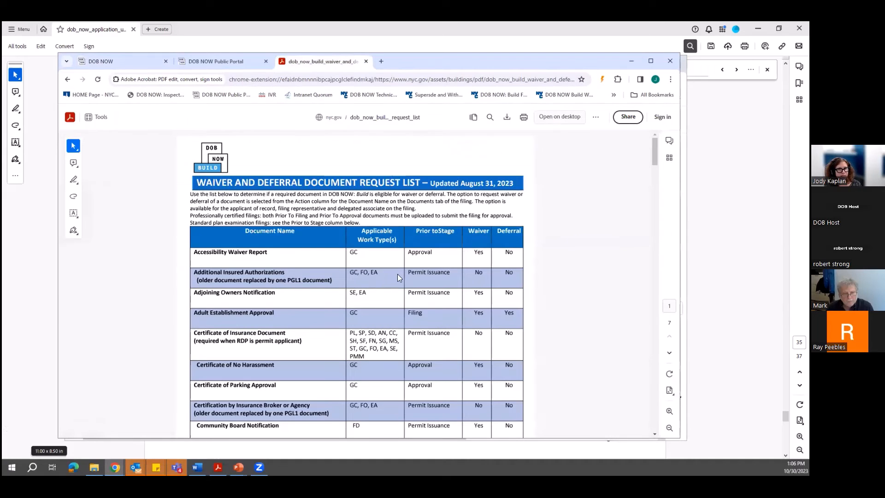
pyautogui.scroll(-3, 425, 353)
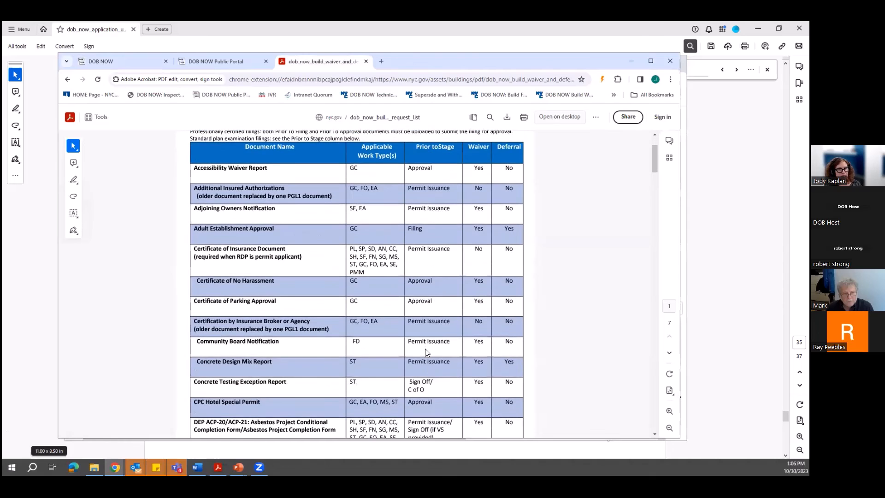
pyautogui.scroll(-1, 425, 353)
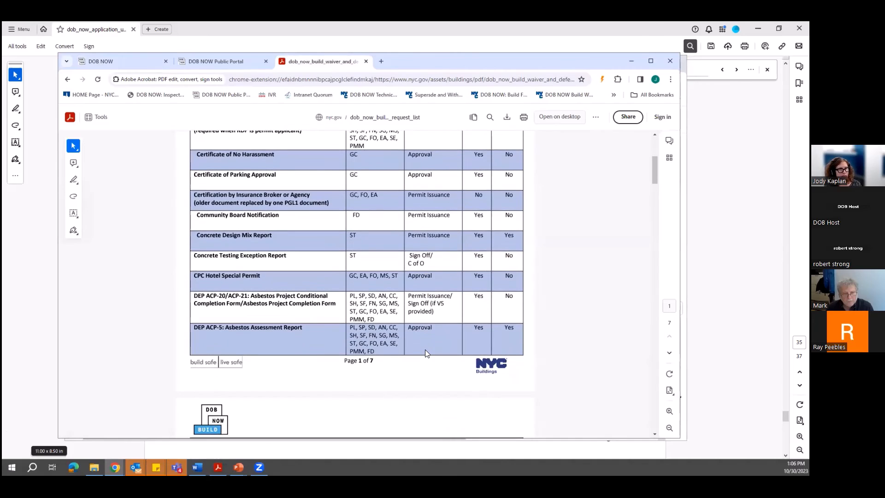
pyautogui.scroll(-2, 425, 353)
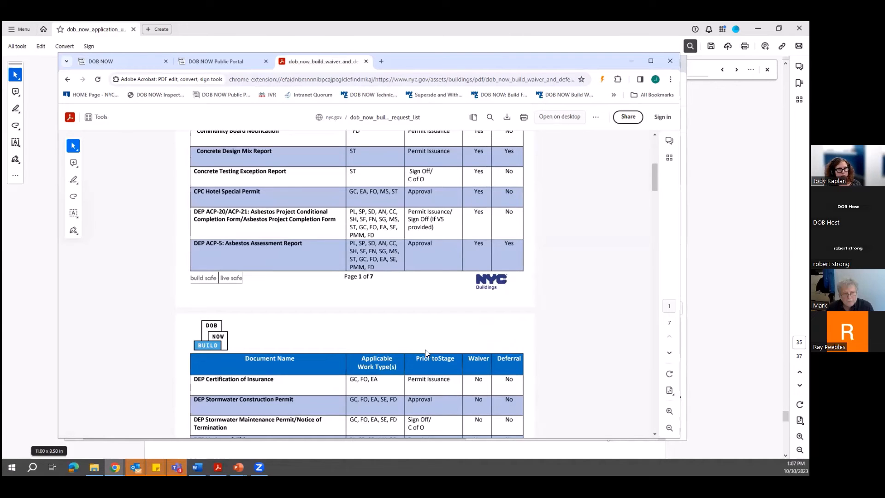
pyautogui.scroll(-2, 425, 350)
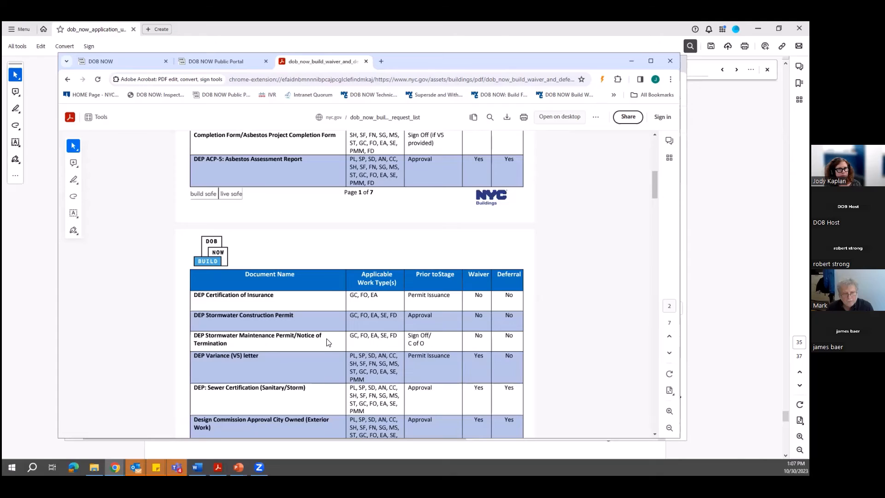
pyautogui.scroll(3, 326, 342)
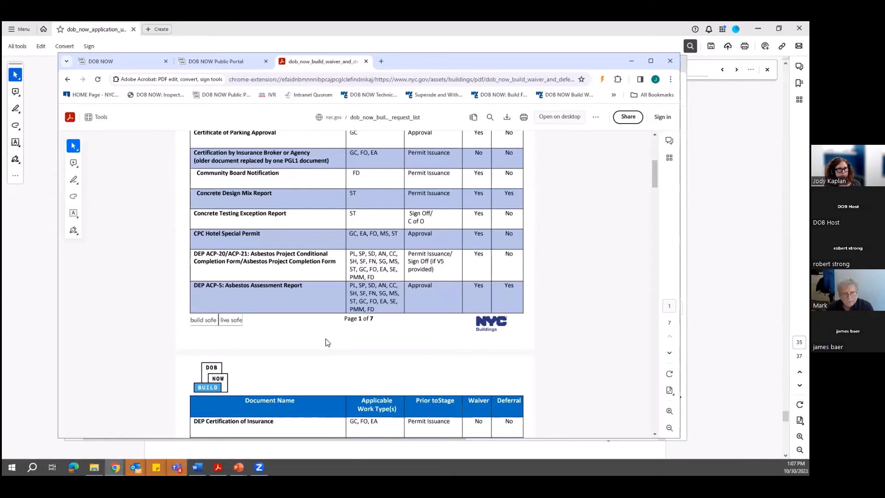
pyautogui.scroll(1, 326, 342)
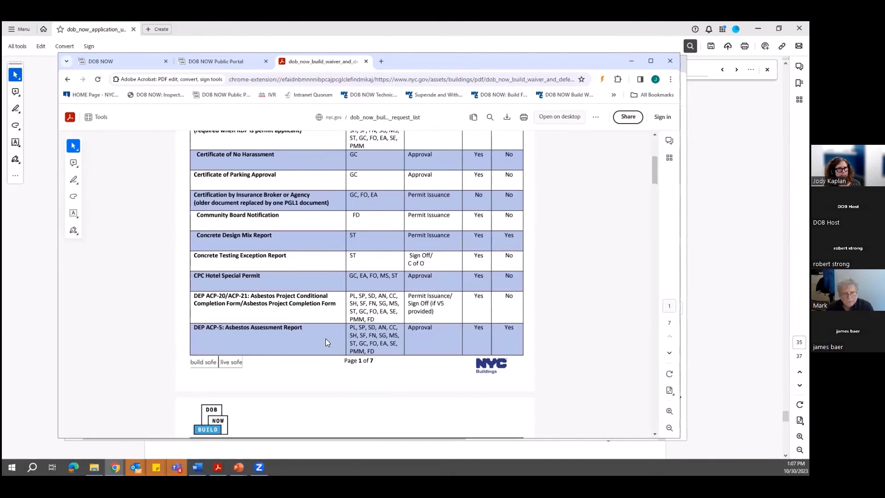
pyautogui.scroll(1, 326, 342)
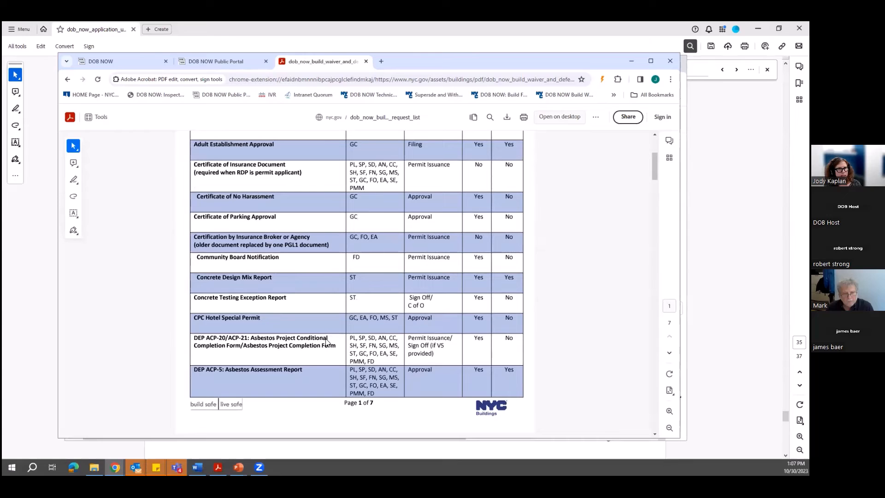
# Step: Return to the Alteration filing in DOB NOW and display its Required Documents table
pyautogui.click(719, 344)
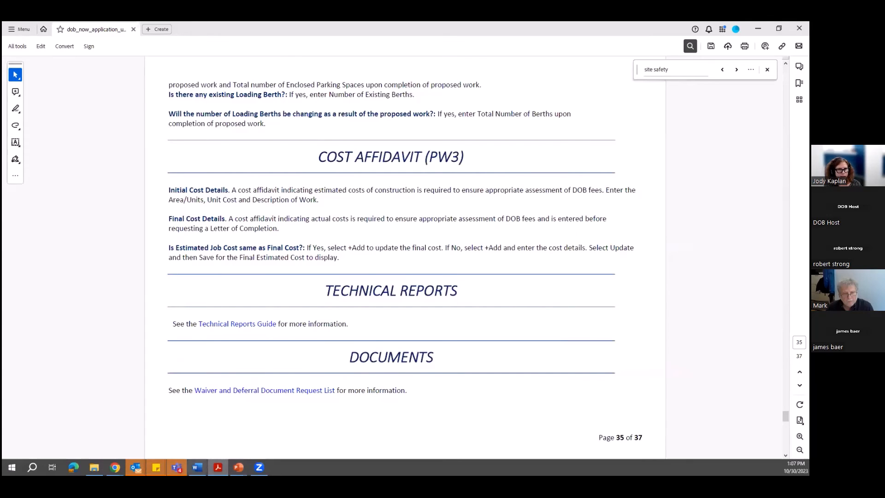
pyautogui.moveTo(115, 467)
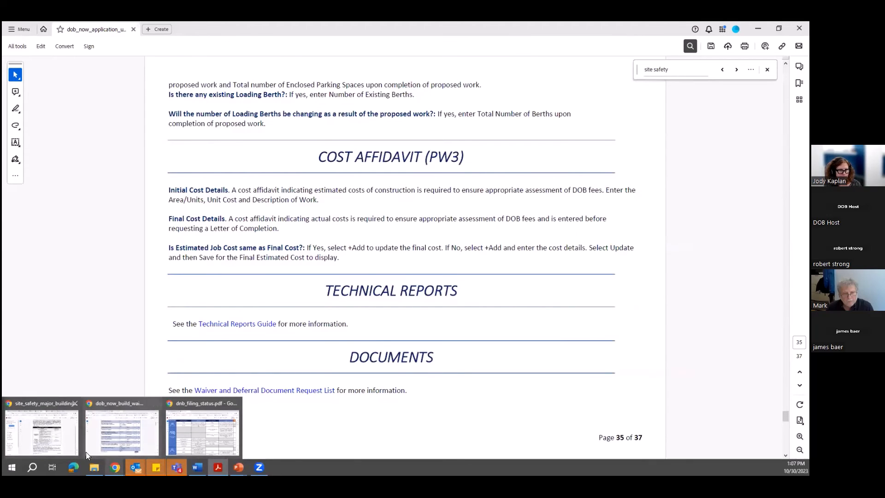
pyautogui.click(108, 439)
pyautogui.click(210, 65)
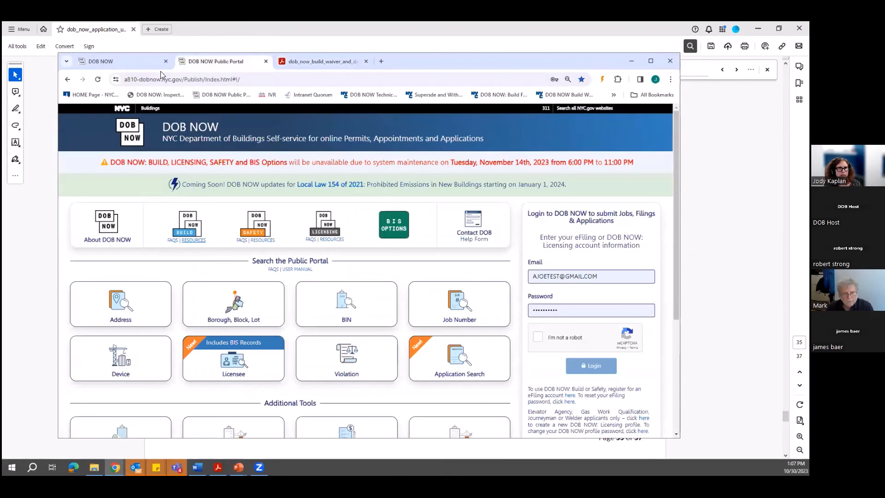
pyautogui.click(157, 62)
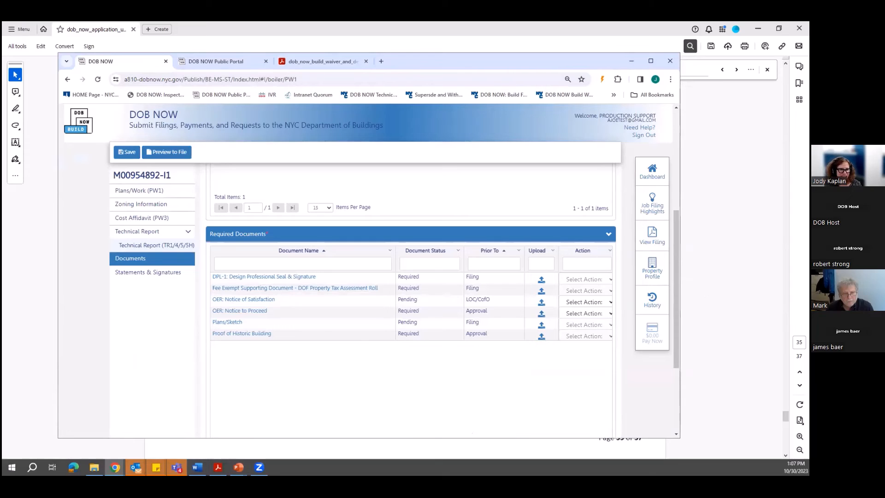
# Step: Switch to the application user guide in Acrobat and read the Letter of Completion section on page 36
pyautogui.moveTo(136, 467)
pyautogui.click(724, 369)
pyautogui.scroll(-10, 400, 354)
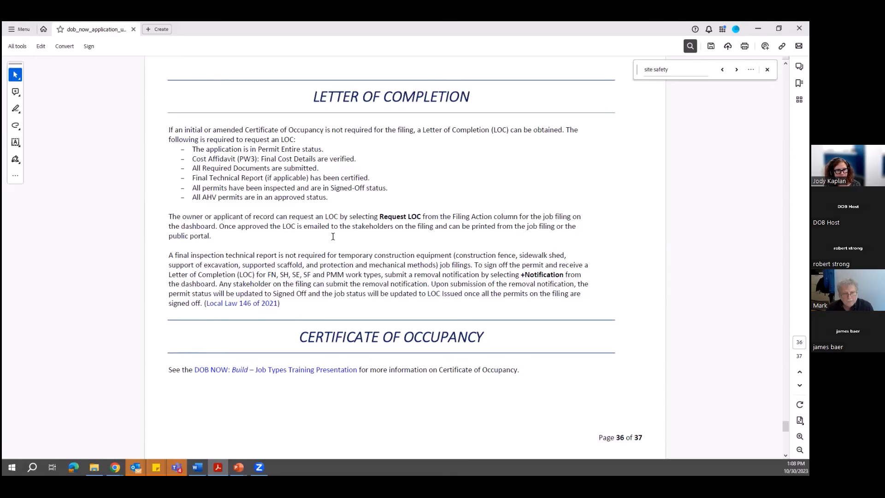
# Step: Switch to the Alteration filing in DOB NOW, examine its status progress bar, and display the Plans/Work (PW1) section
pyautogui.moveTo(115, 467)
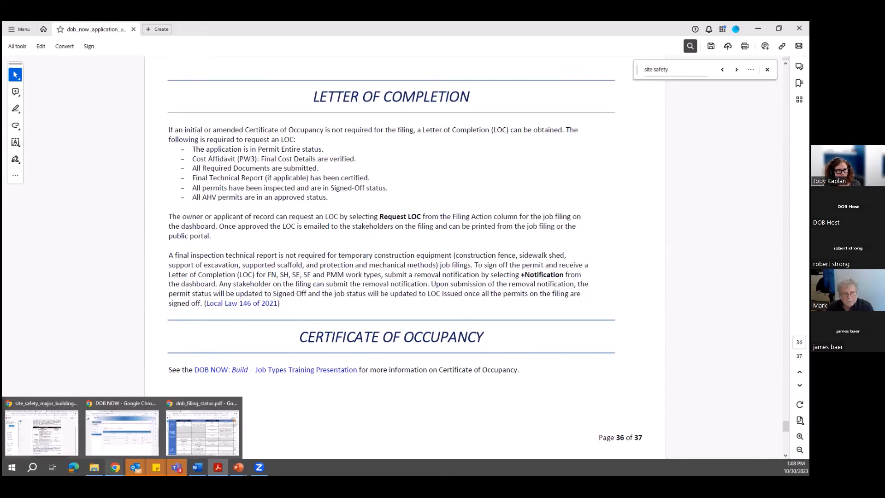
pyautogui.click(123, 429)
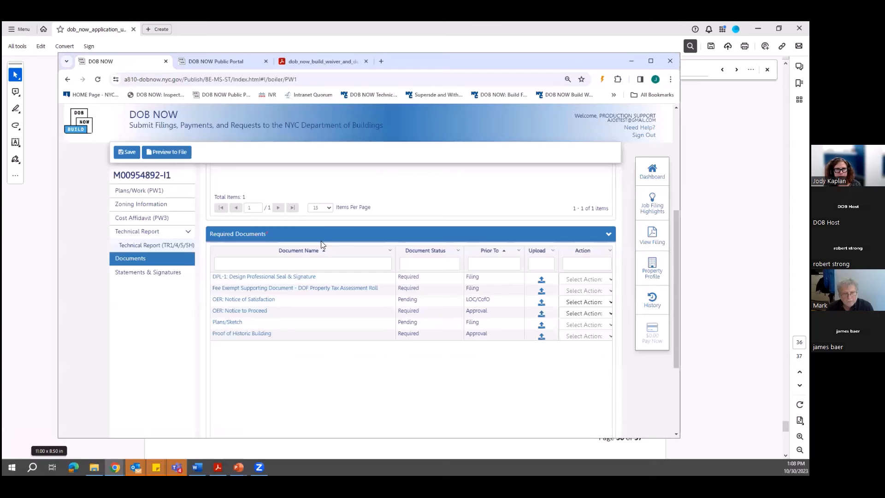
pyautogui.scroll(6, 321, 240)
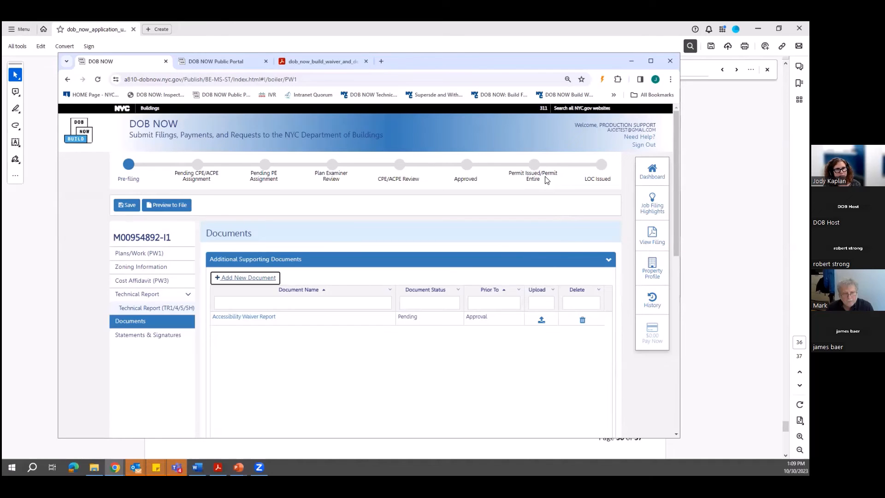
pyautogui.click(162, 253)
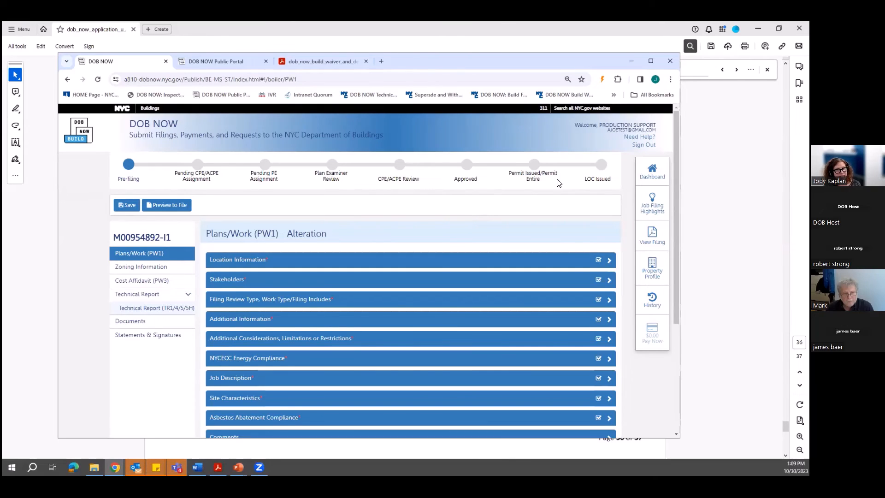
# Step: Return to the DOB NOW dashboard and view the types available for new requests, including Letter of Completion, and for removal notifications
pyautogui.click(713, 221)
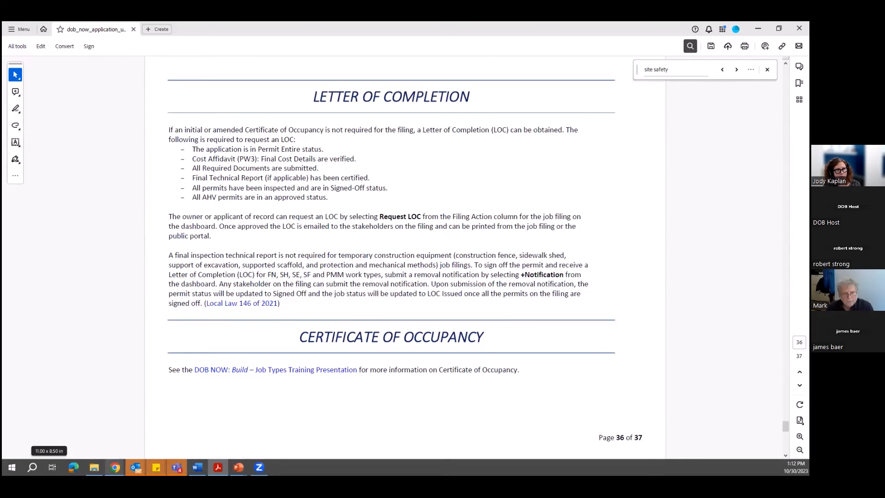
pyautogui.moveTo(115, 467)
pyautogui.click(116, 440)
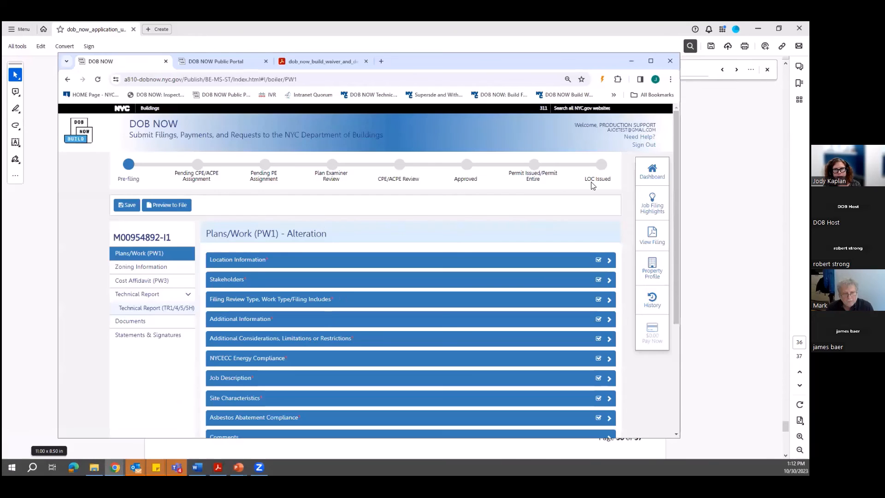
pyautogui.click(651, 168)
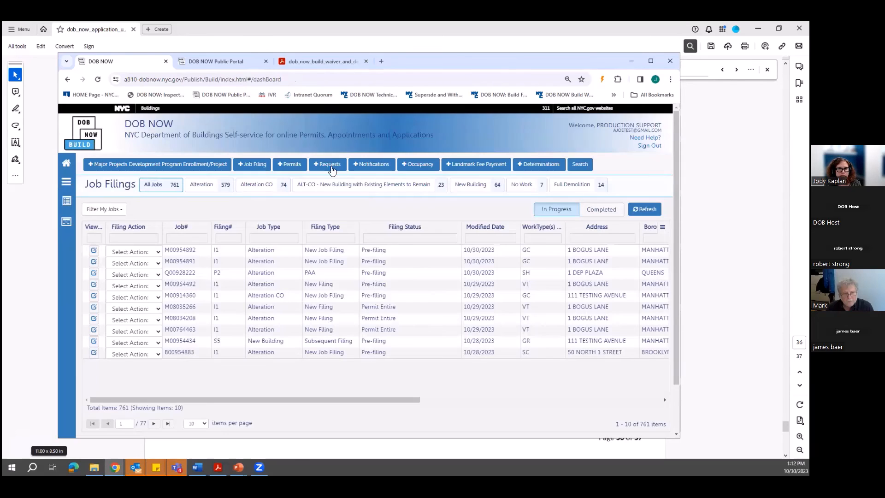
pyautogui.click(332, 165)
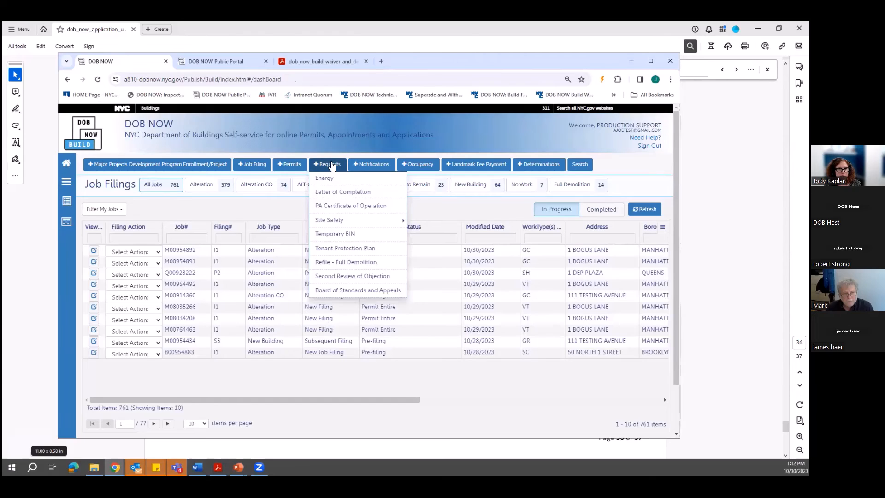
pyautogui.click(361, 169)
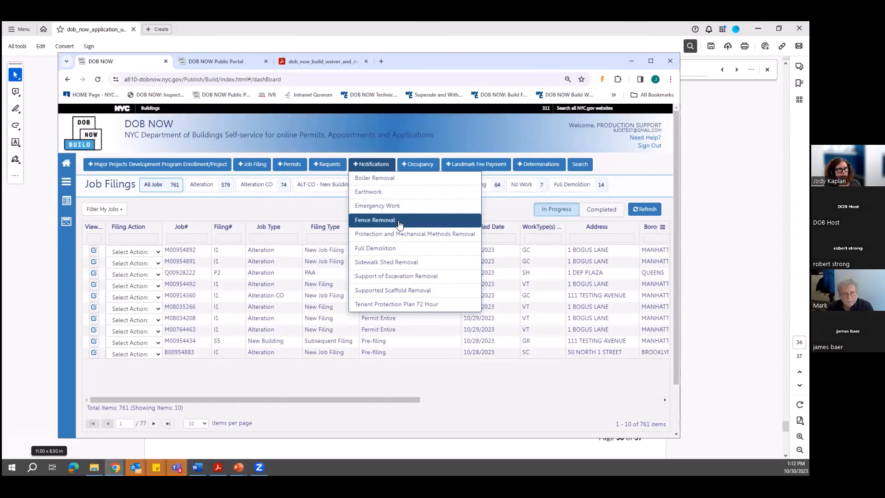
pyautogui.moveTo(381, 169)
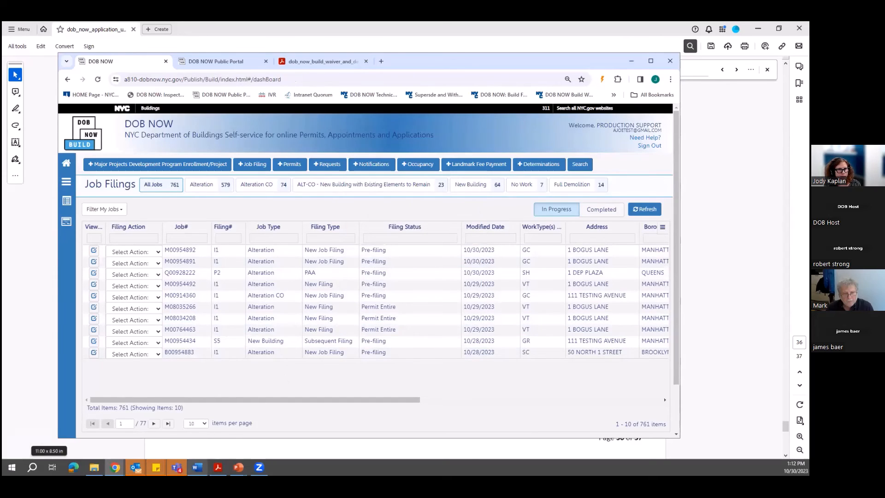
# Step: Switch to the user guide in Acrobat and read its Certificate of Occupancy and Statements & Signatures sections on pages 36 and 37
pyautogui.moveTo(218, 467)
pyautogui.click(213, 438)
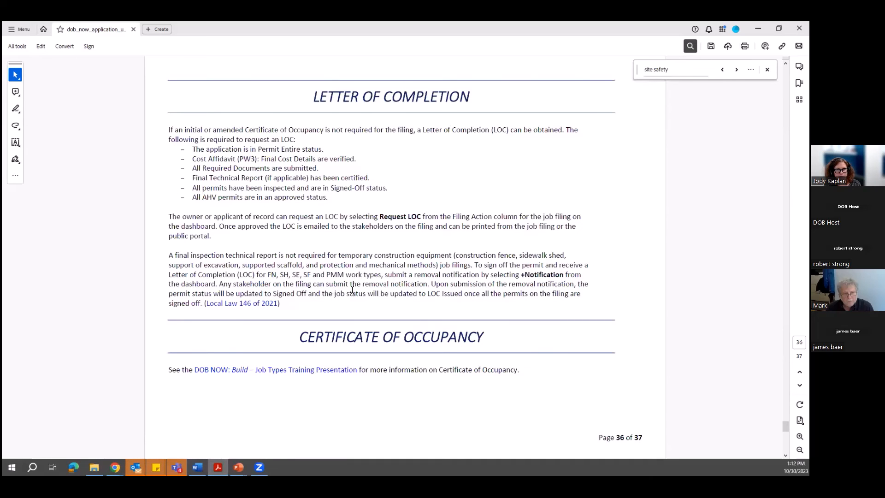
pyautogui.scroll(-2, 351, 293)
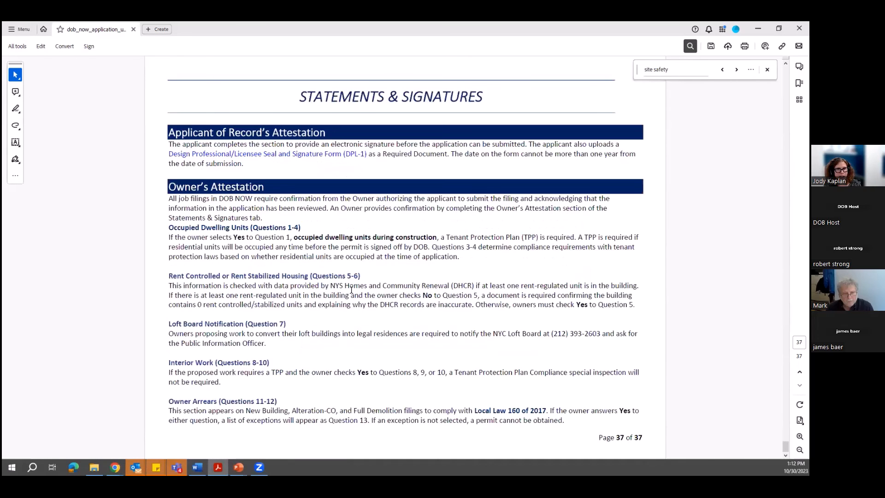
pyautogui.scroll(2, 352, 293)
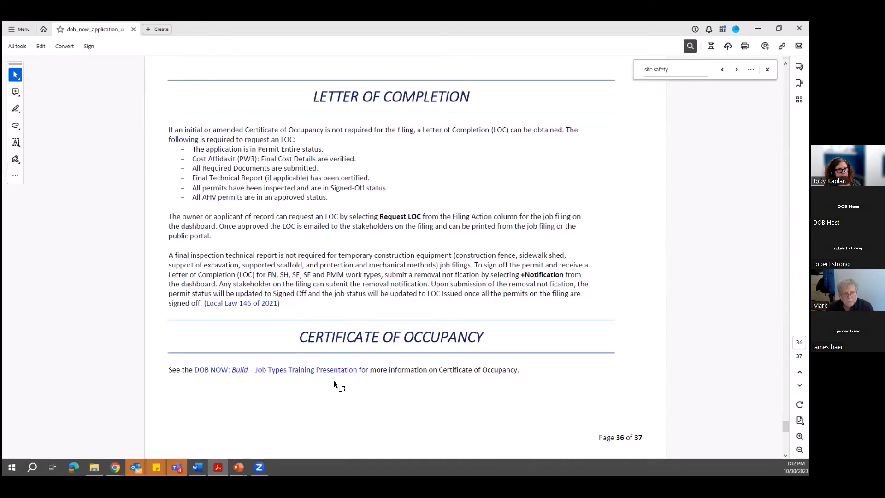
pyautogui.scroll(-3, 342, 383)
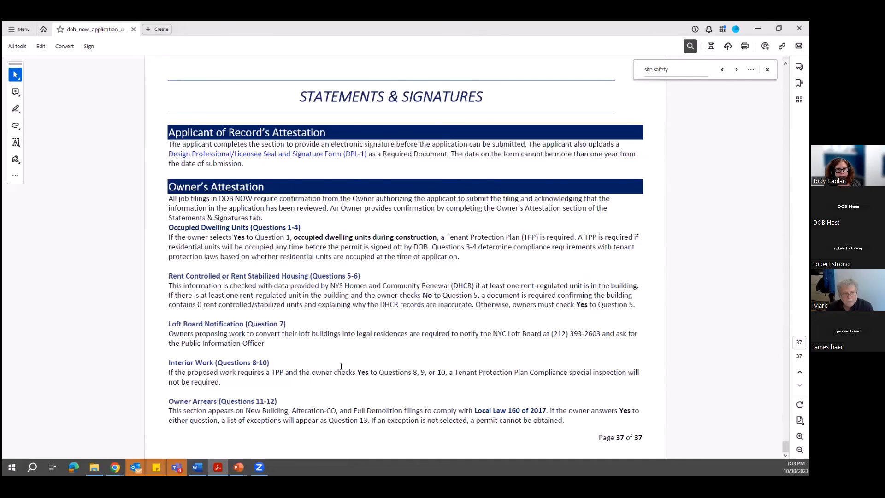
pyautogui.scroll(3, 342, 371)
pyautogui.scroll(-3, 343, 374)
# Step: Open the first listed Alteration filing in DOB NOW and review the Applicant of Record's Attestation under Statements & Signatures
pyautogui.moveTo(114, 467)
pyautogui.click(115, 450)
pyautogui.doubleClick(263, 252)
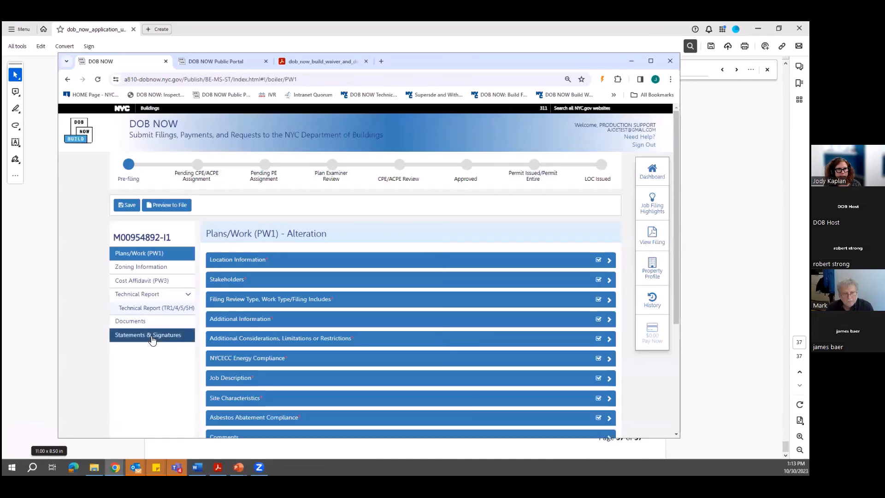
pyautogui.click(151, 336)
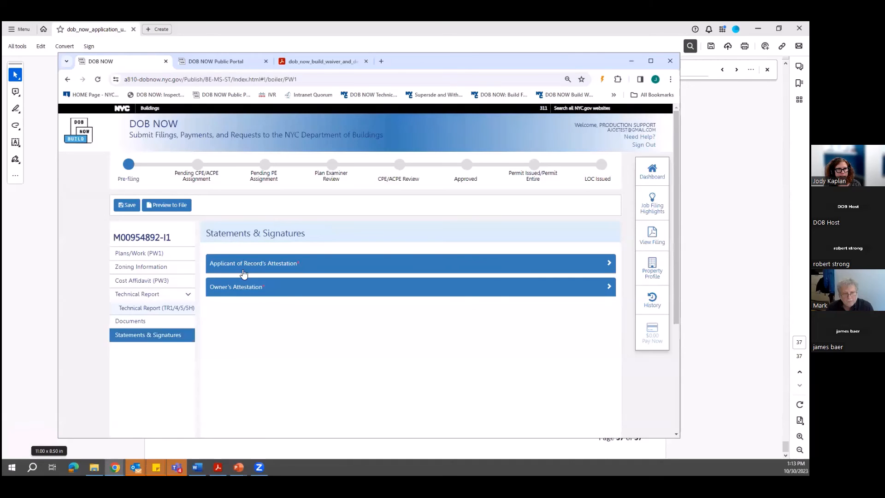
pyautogui.click(253, 263)
pyautogui.scroll(-5, 254, 279)
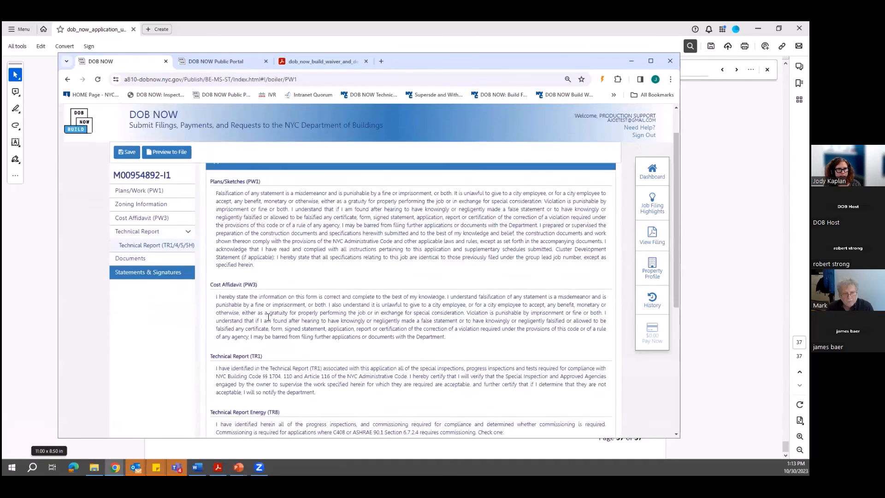
pyautogui.scroll(-2, 266, 322)
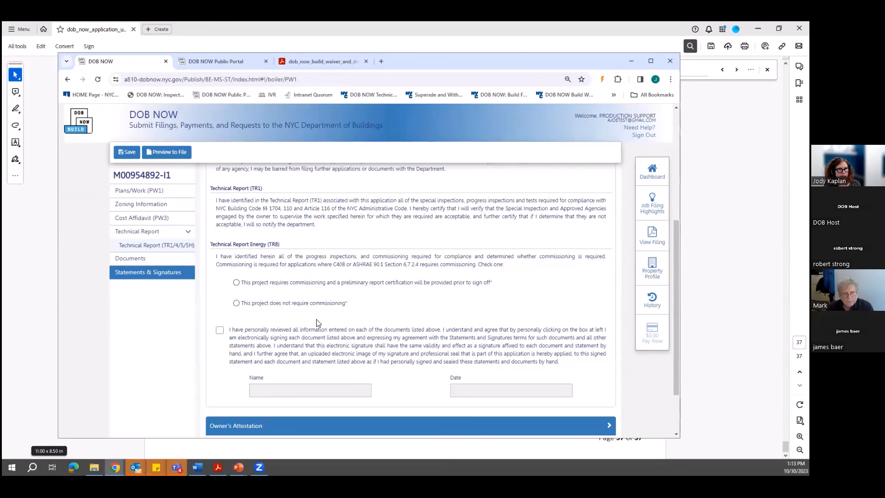
pyautogui.scroll(-1, 316, 324)
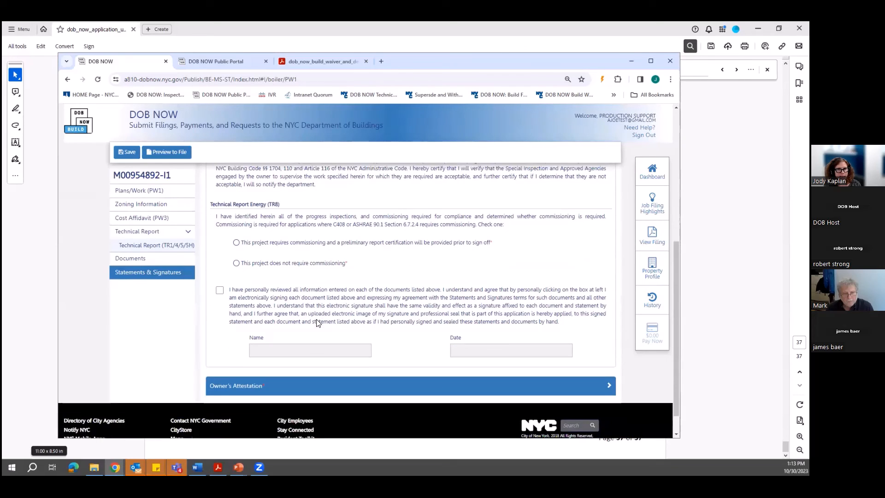
# Step: Expand the Owner's Attestation and review its questions on occupied dwelling units and rent-controlled or rent-stabilized housing
pyautogui.click(256, 382)
pyautogui.scroll(-5, 213, 327)
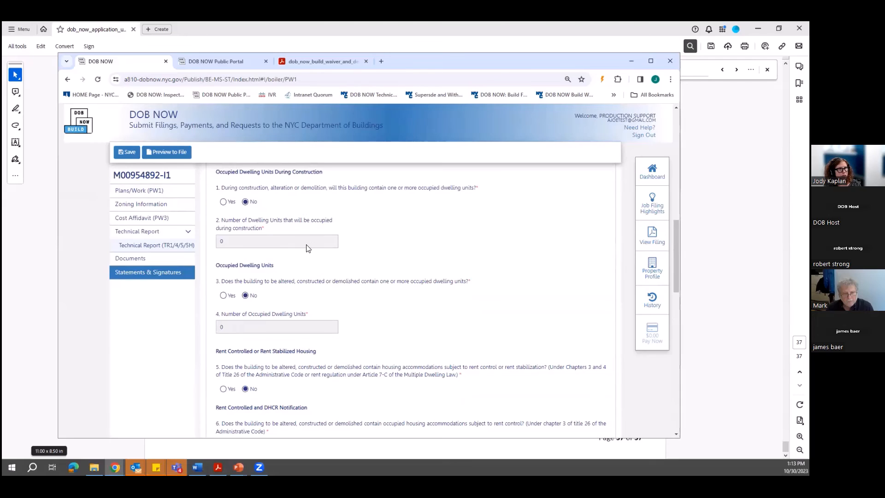
pyautogui.scroll(1, 309, 251)
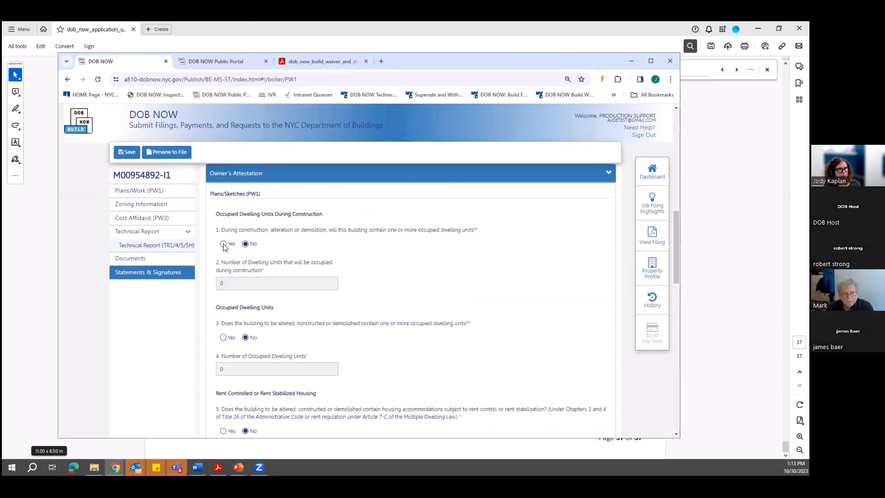
pyautogui.scroll(2, 265, 267)
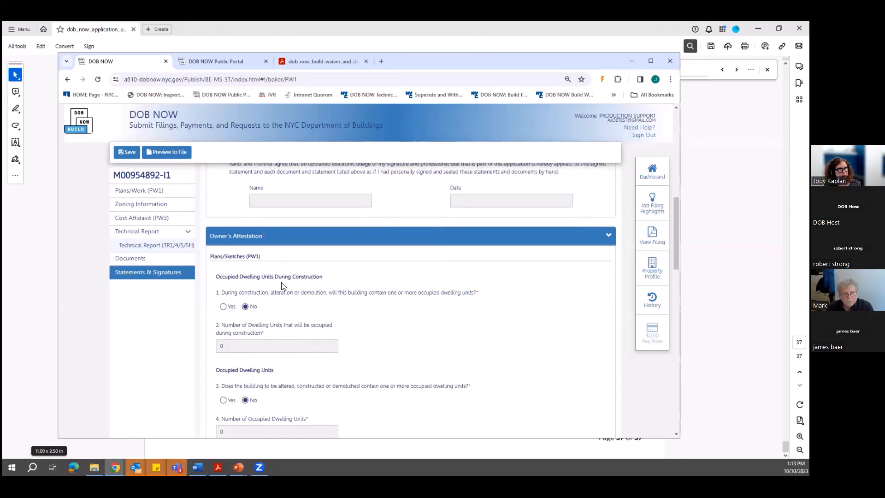
pyautogui.scroll(-2, 283, 286)
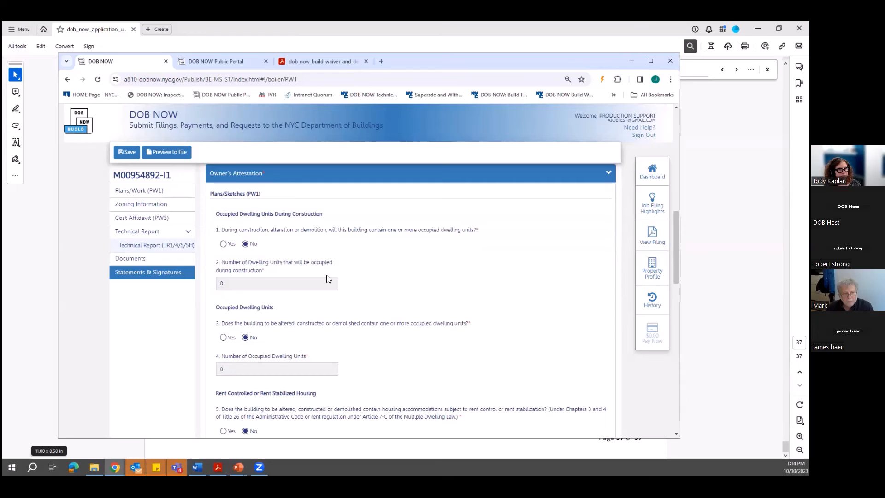
pyautogui.scroll(-2, 333, 294)
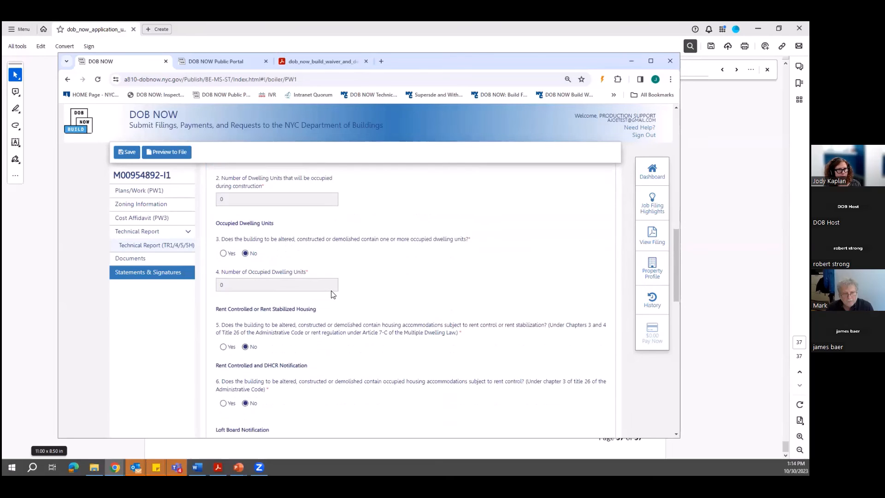
pyautogui.scroll(6, 333, 294)
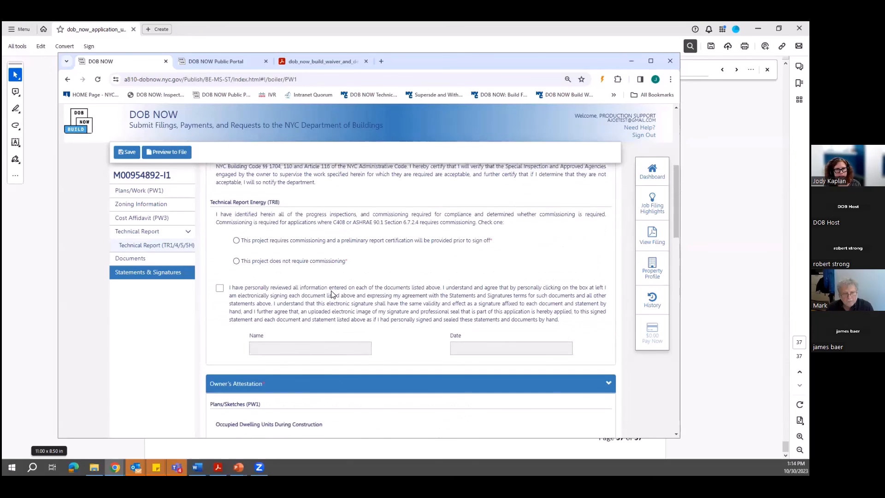
pyautogui.scroll(-6, 333, 295)
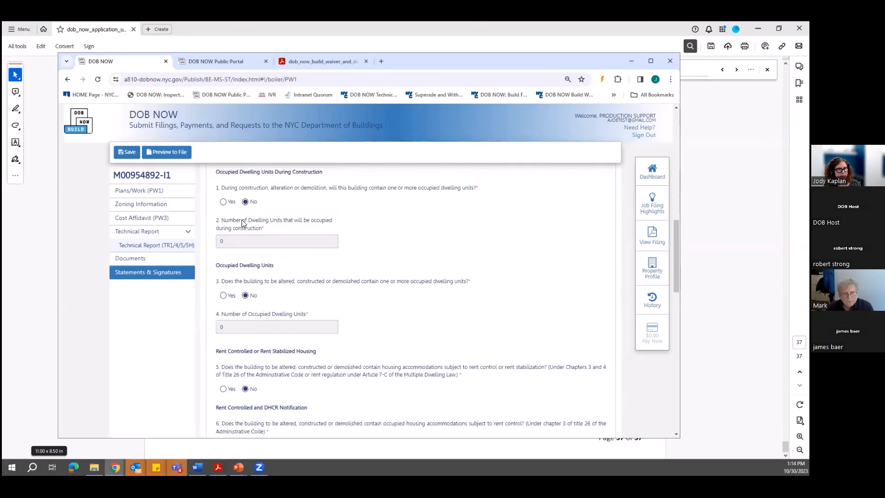
pyautogui.scroll(1, 243, 223)
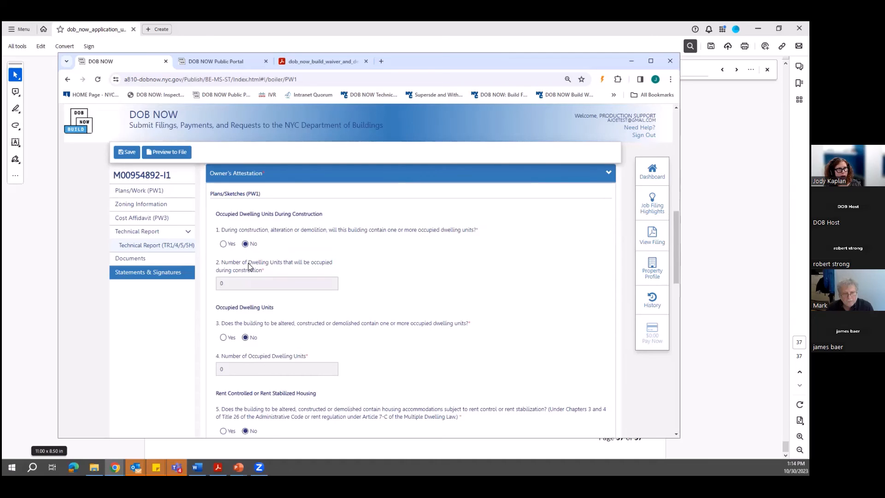
# Step: Check the user guide's Statements & Signatures page in Acrobat, then open the Statements & Signatures Quick Guide from the DOB NOW: Build webpage in Chrome
pyautogui.click(713, 308)
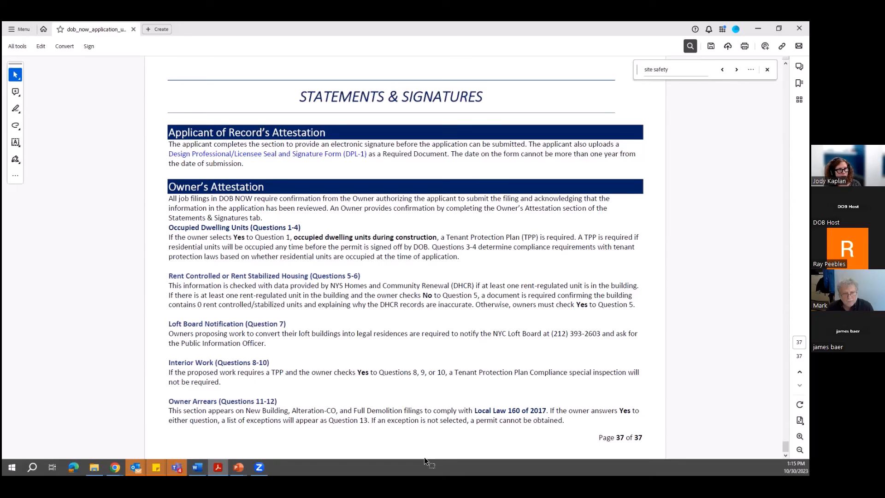
pyautogui.moveTo(116, 467)
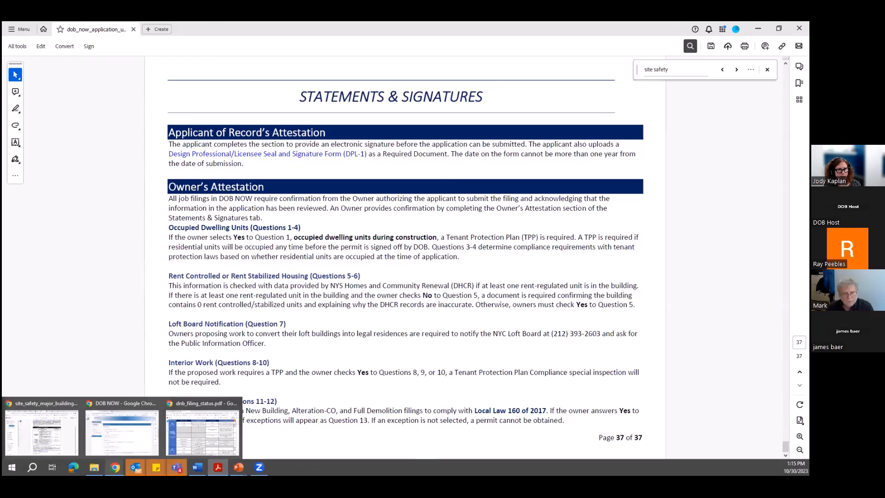
pyautogui.click(132, 449)
pyautogui.click(298, 60)
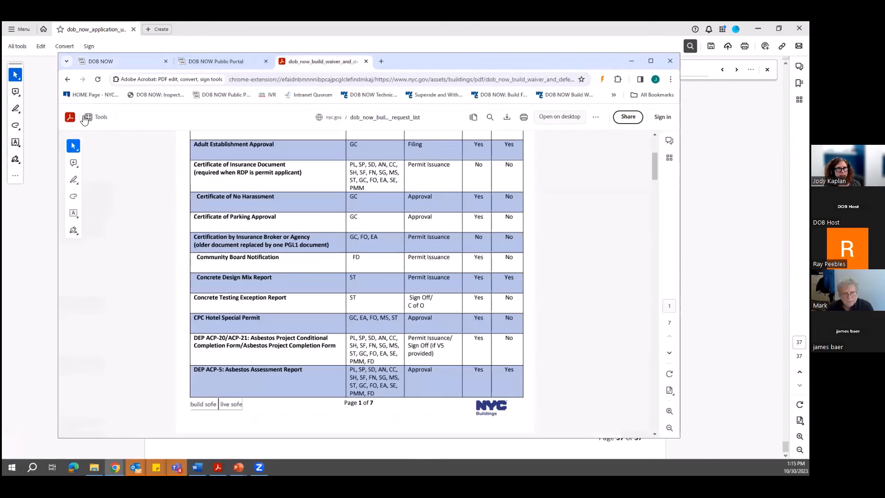
pyautogui.click(67, 78)
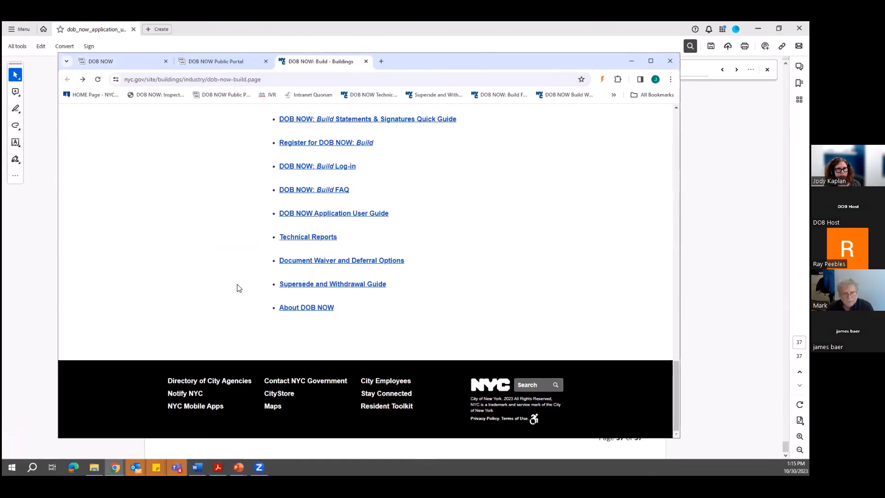
pyautogui.scroll(1, 226, 270)
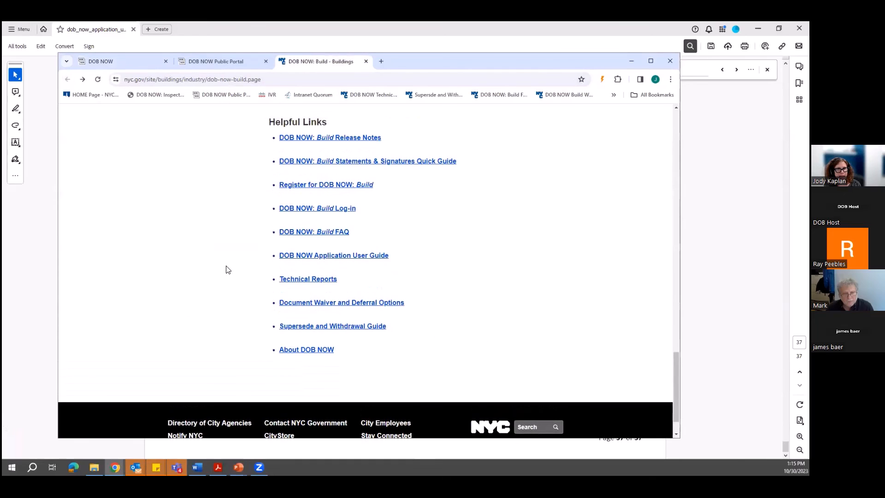
pyautogui.click(341, 163)
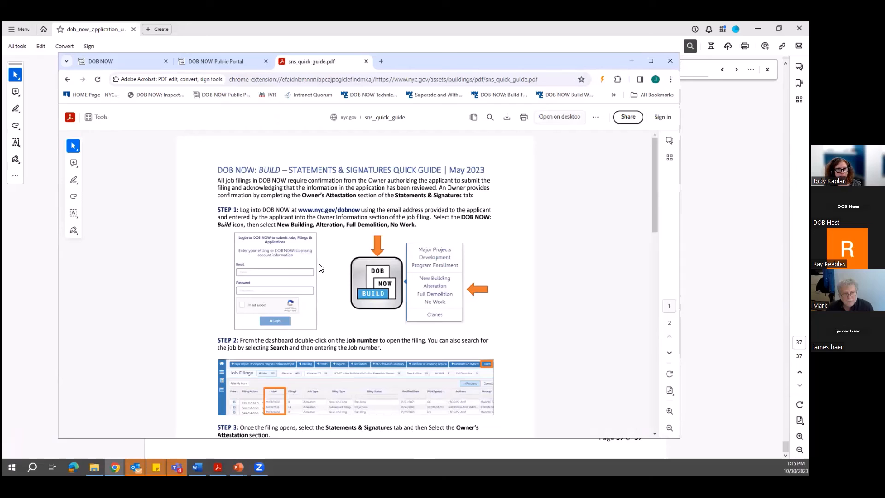
# Step: Read through the Statements & Signatures Quick Guide's steps 1 to 6 and its Additional Information section
pyautogui.scroll(-3, 339, 267)
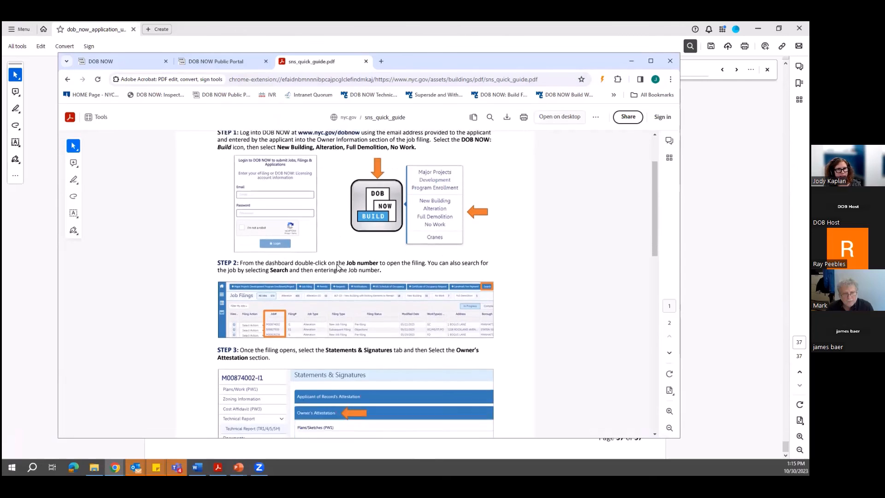
pyautogui.scroll(-2, 339, 267)
pyautogui.scroll(-3, 341, 303)
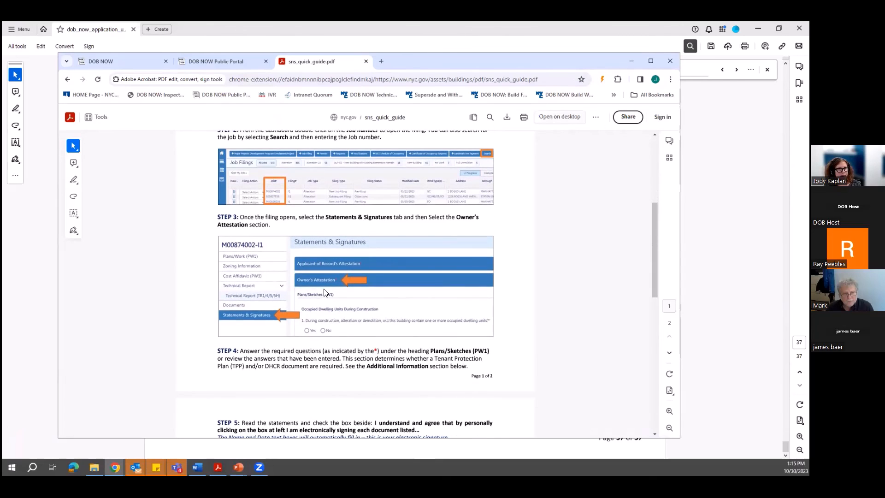
pyautogui.scroll(-4, 341, 297)
pyautogui.scroll(-2, 341, 294)
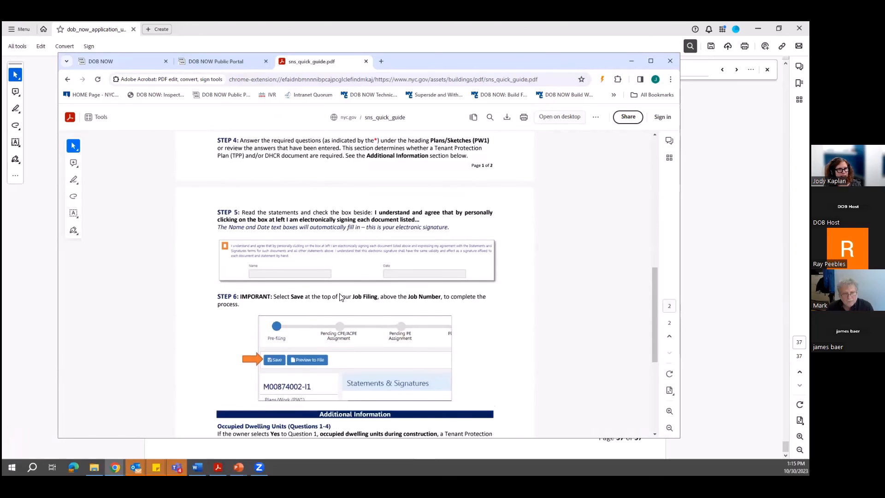
pyautogui.scroll(-5, 340, 293)
pyautogui.scroll(3, 340, 291)
pyautogui.scroll(-10, 332, 350)
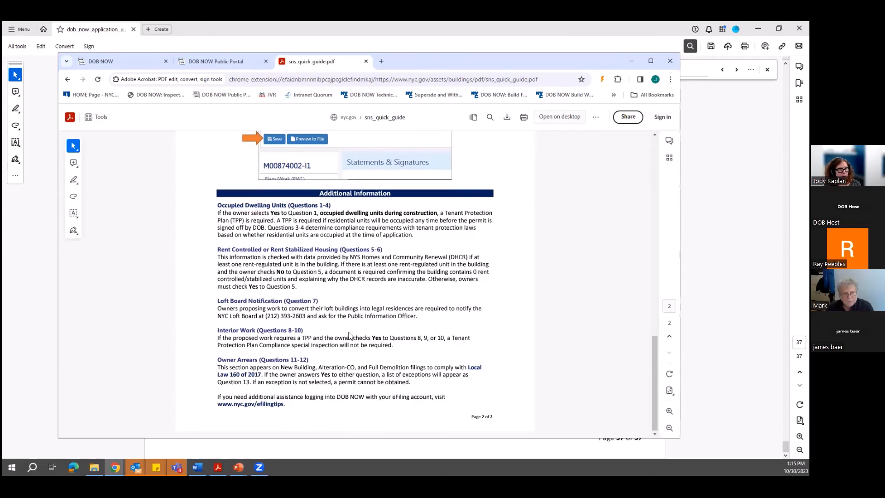
pyautogui.scroll(15, 349, 335)
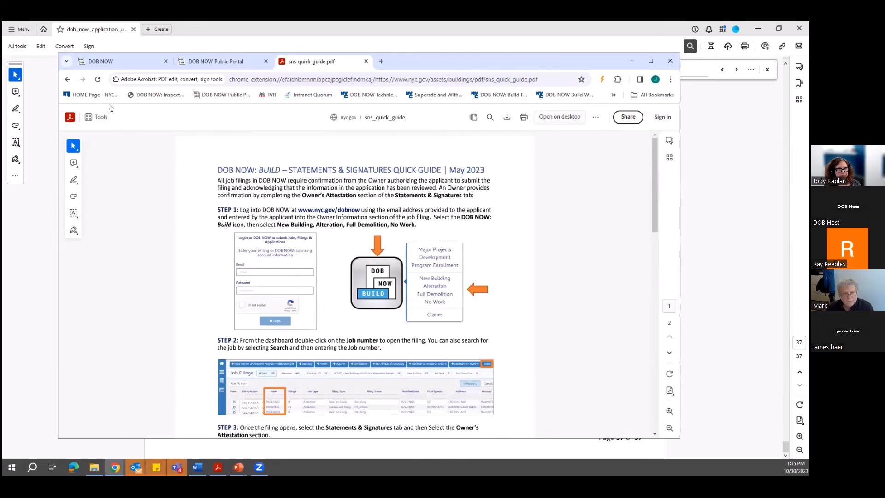
# Step: Leave the quick guide, switch to the running PowerPoint slide show, and advance from the Agenda to the DOB NOW Resources slide
pyautogui.click(68, 79)
pyautogui.click(715, 341)
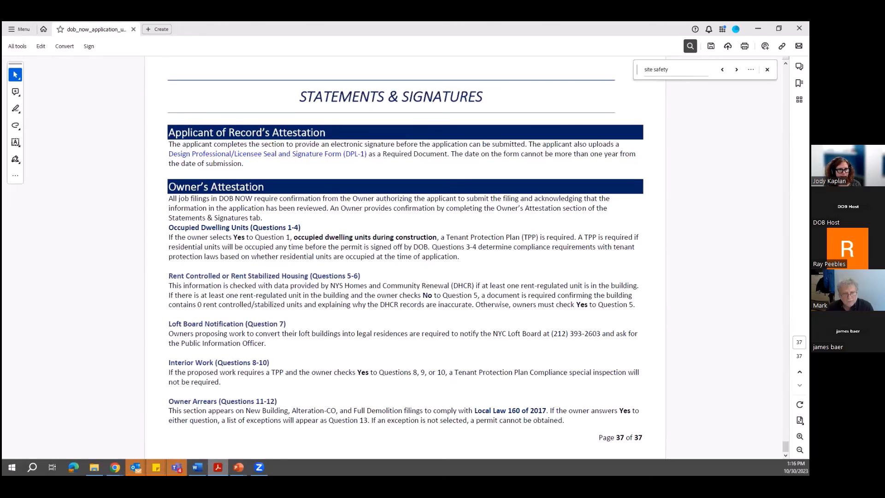
pyautogui.moveTo(239, 467)
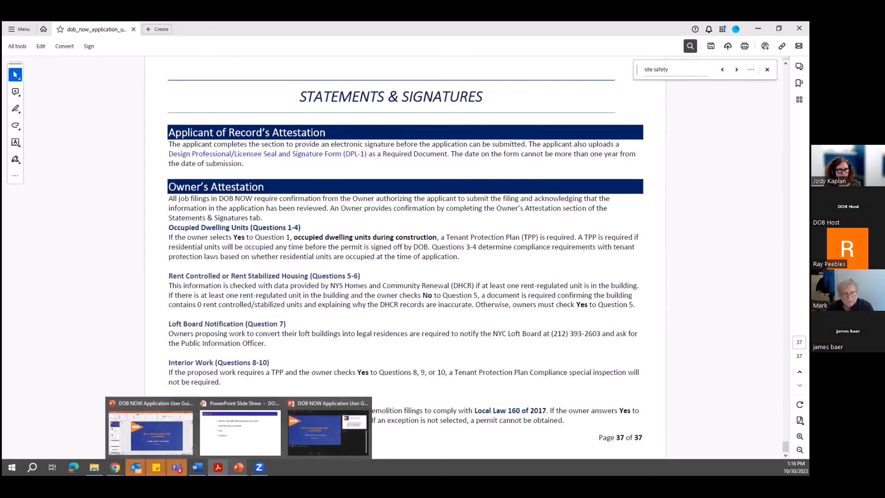
pyautogui.click(232, 447)
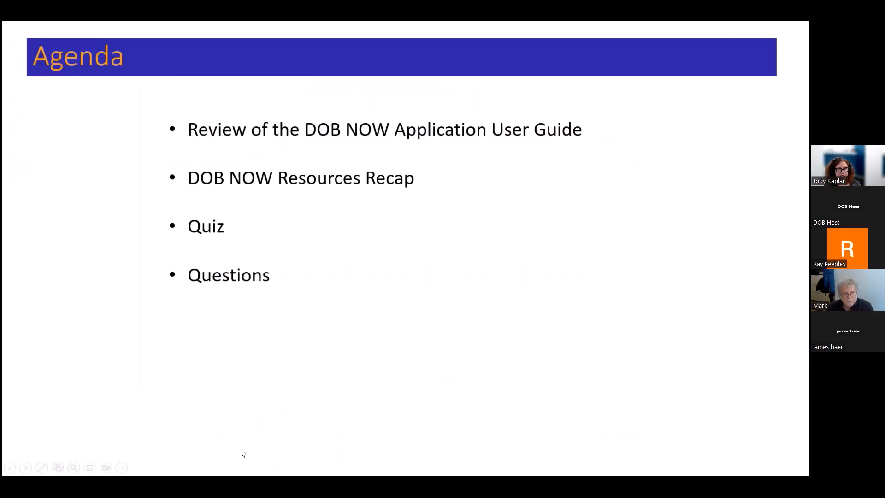
pyautogui.click(343, 346)
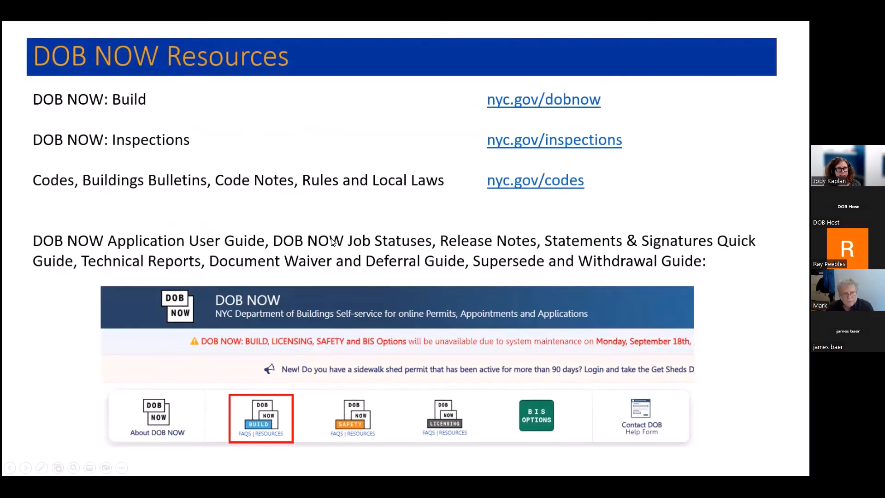